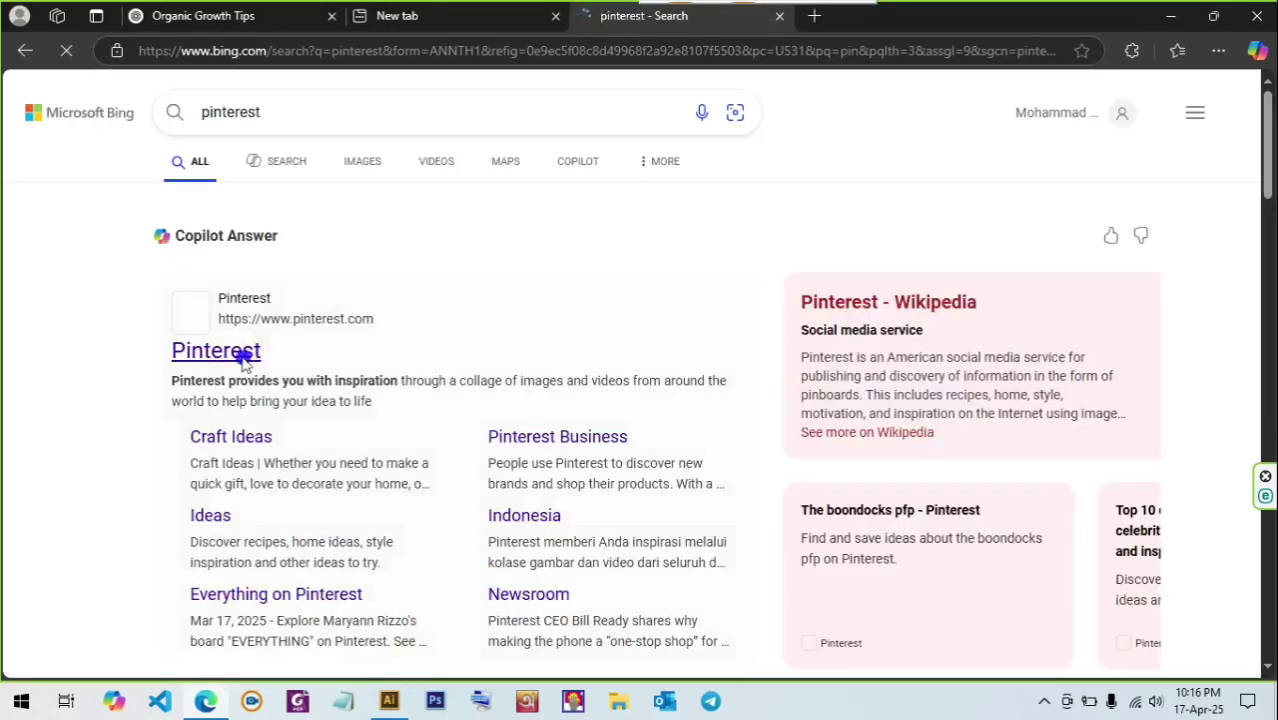
- Open the Pinterest site from the search results and search it for "fashion croques"
{"action": "left_click", "coordinate": [241, 358]}
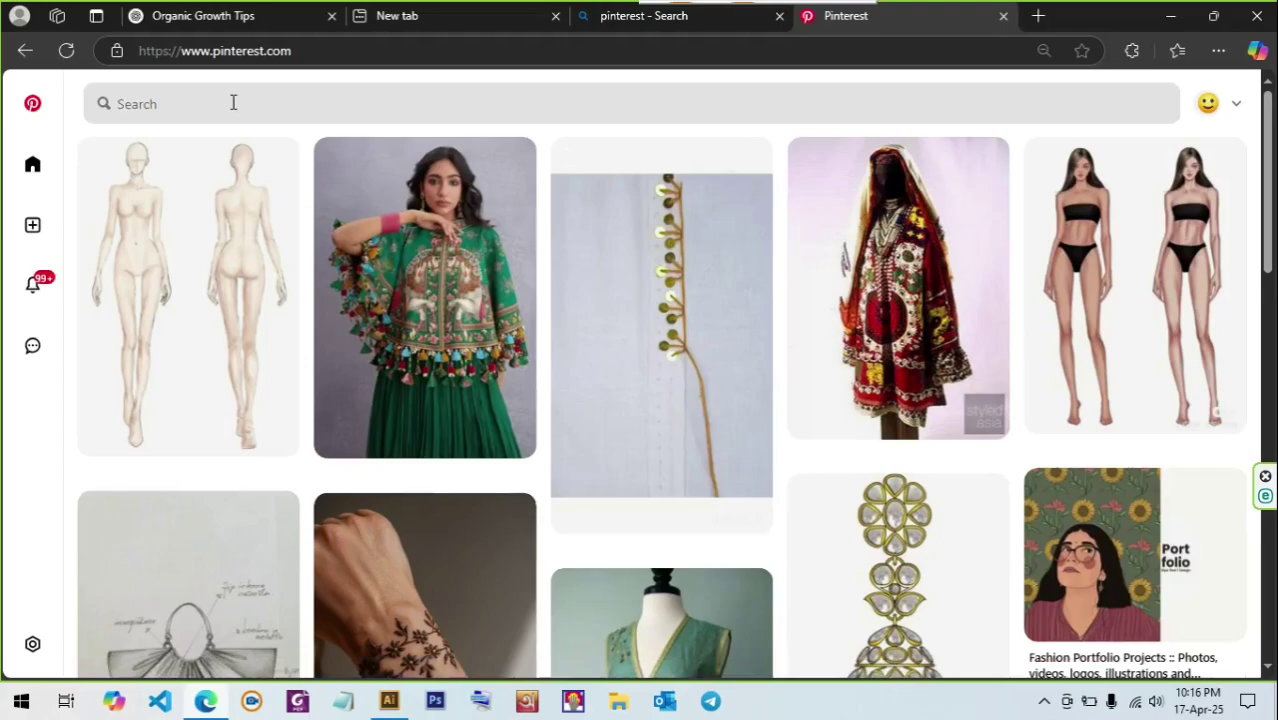
{"action": "left_click", "coordinate": [233, 103]}
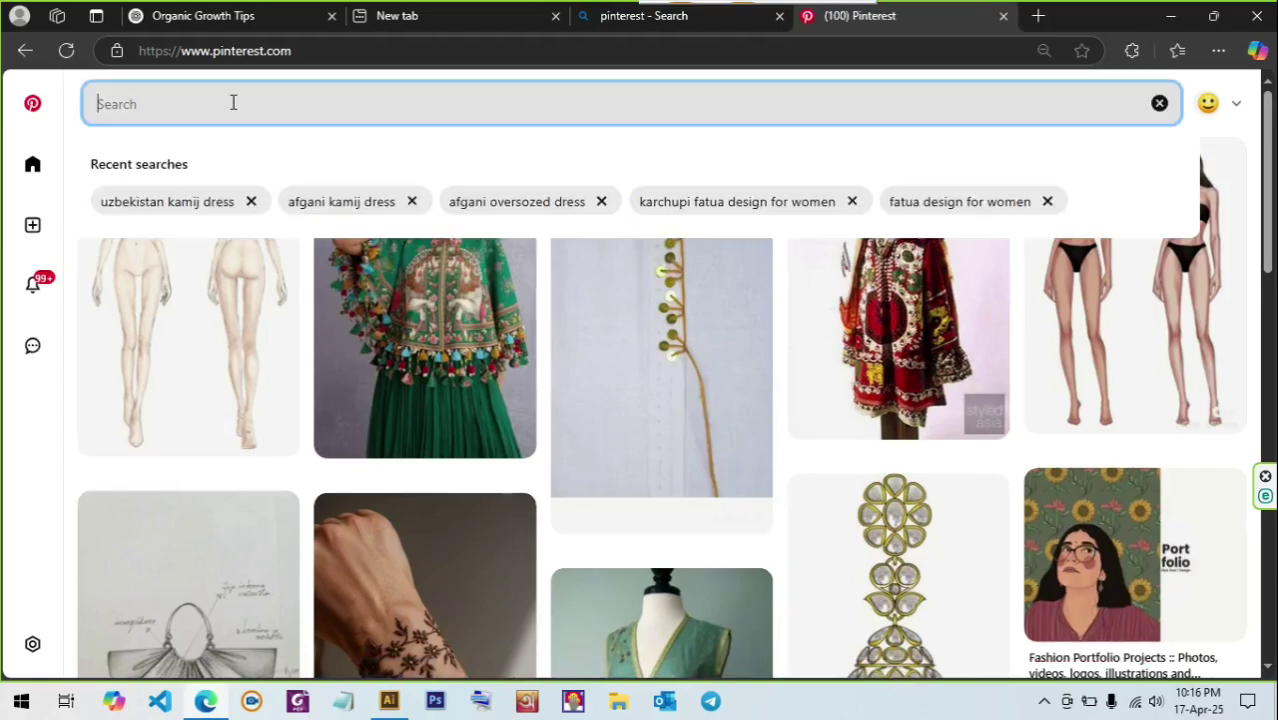
{"action": "type", "text": "fashion c"}
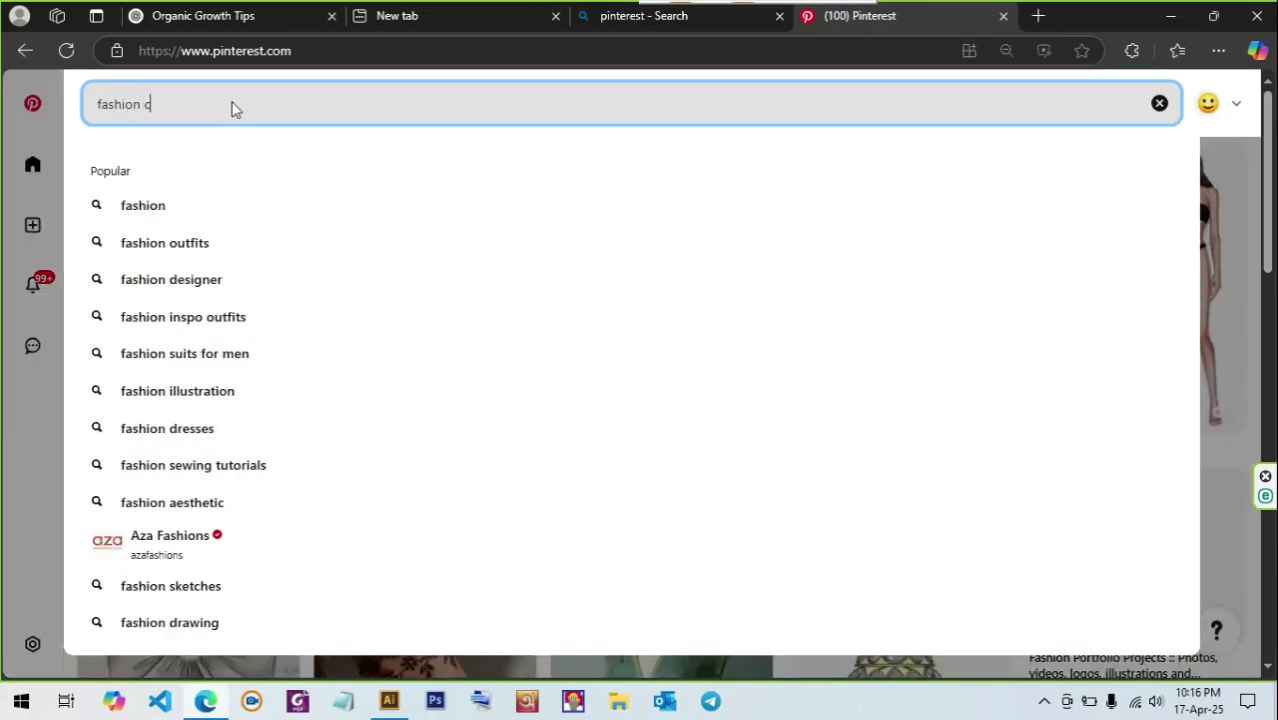
{"action": "type", "text": "roques"}
{"action": "key", "text": "Return"}
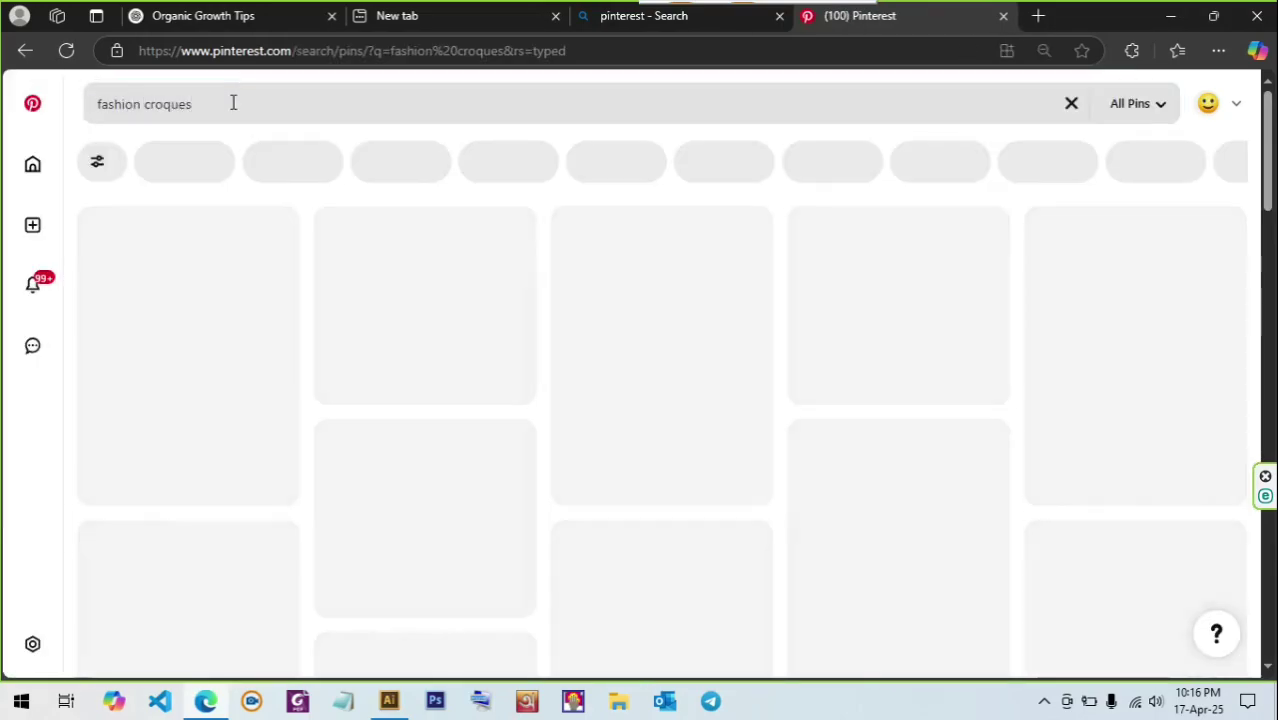
- Open the "Croqui feminino" pin from the results and copy its image
{"action": "scroll", "coordinate": [417, 520], "scroll_direction": "down", "scroll_amount": 4}
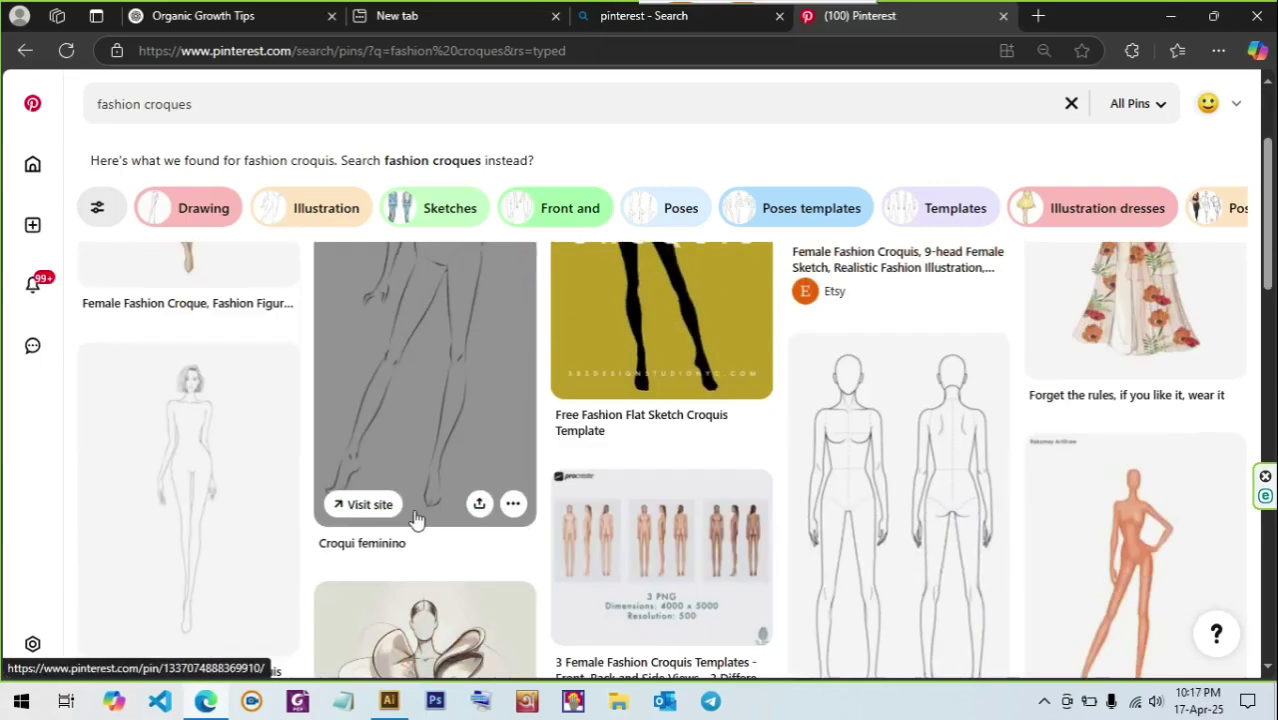
{"action": "scroll", "coordinate": [900, 450], "scroll_direction": "up", "scroll_amount": 2}
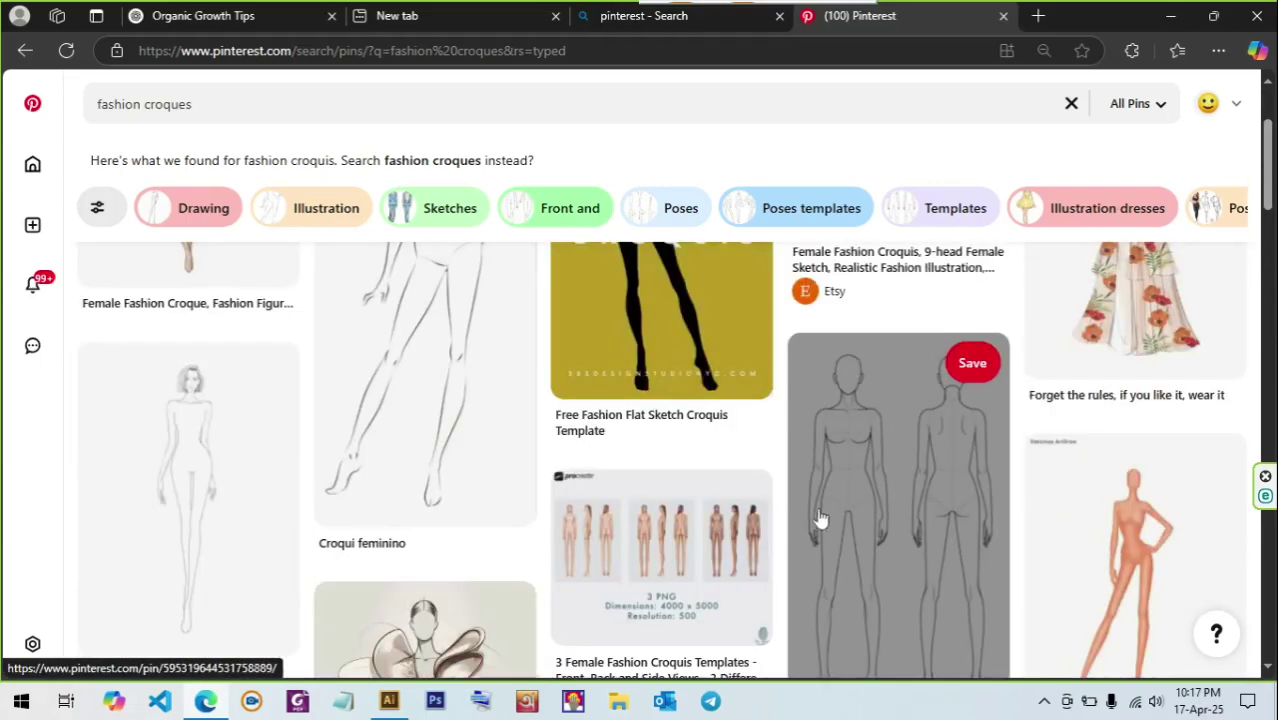
{"action": "scroll", "coordinate": [456, 471], "scroll_direction": "up", "scroll_amount": 2}
{"action": "left_click", "coordinate": [397, 422]}
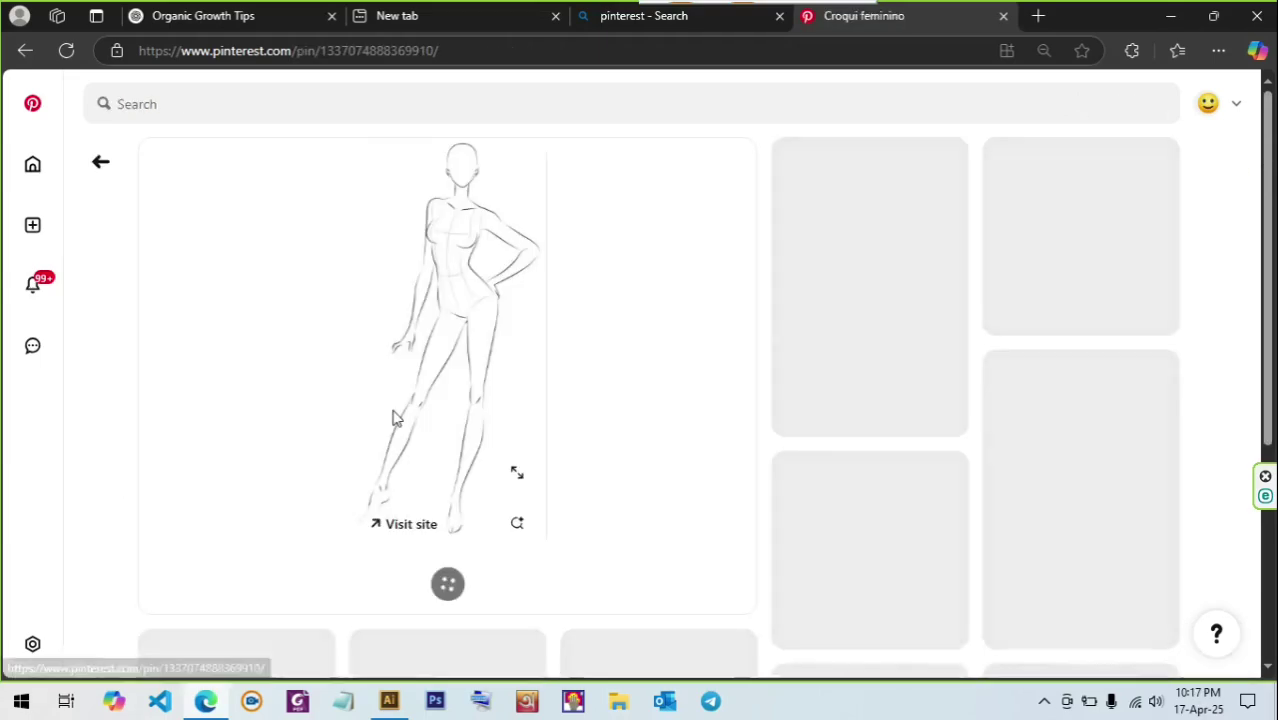
{"action": "right_click", "coordinate": [436, 351]}
{"action": "left_click", "coordinate": [494, 346]}
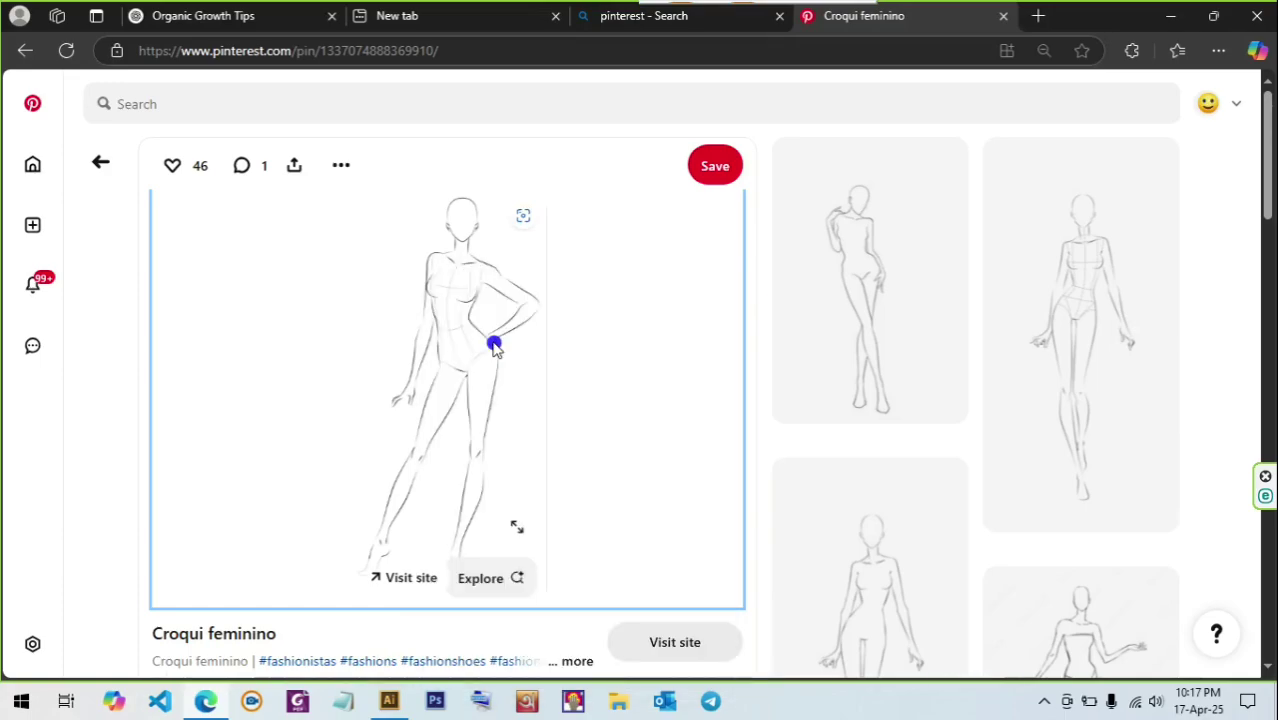
- Switch to Illustrator, paste the croquis image into fashion graphics.ai and move it up until its lower edge is within reach
{"action": "left_click", "coordinate": [389, 701]}
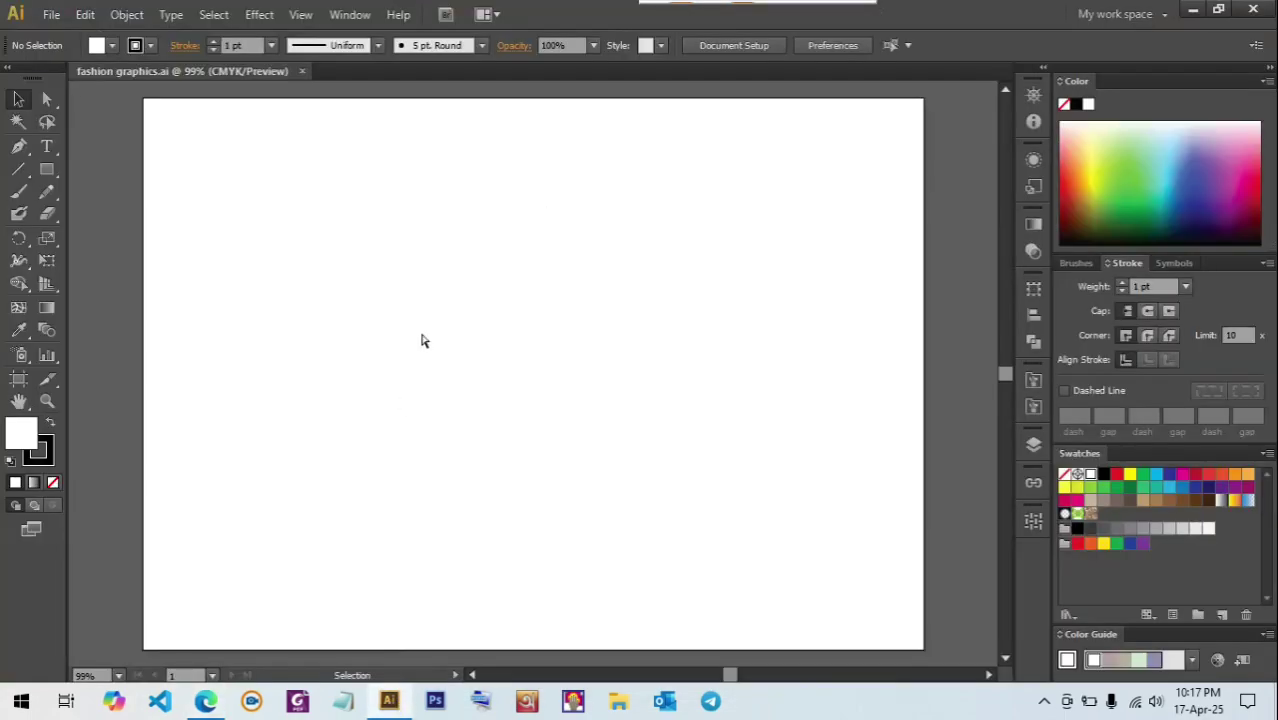
{"action": "key", "text": "ctrl+v"}
{"action": "left_click_drag", "start_coordinate": [758, 608], "coordinate": [710, 508]}
{"action": "left_click_drag", "start_coordinate": [665, 549], "coordinate": [684, 385]}
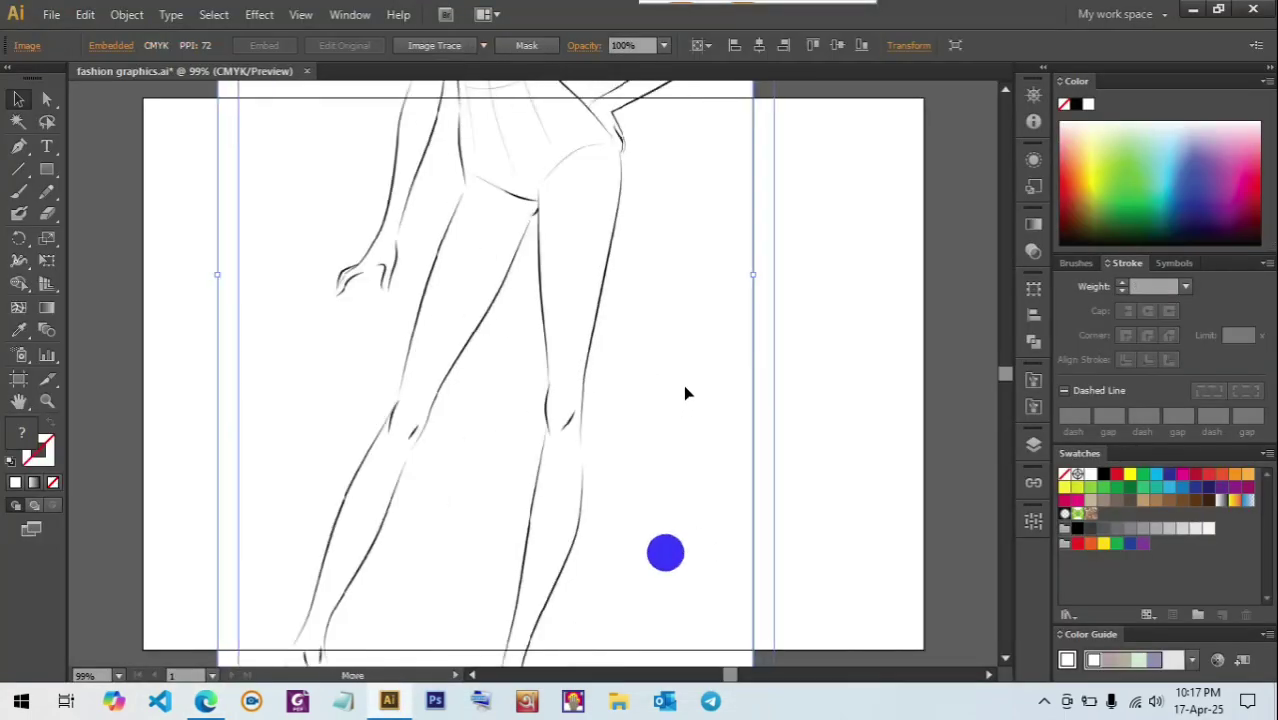
{"action": "left_click_drag", "start_coordinate": [679, 608], "coordinate": [676, 325]}
- Scale the pasted croquis image down and reduce its height from the top edge so it fits inside the artboard
{"action": "left_click_drag", "start_coordinate": [767, 381], "coordinate": [659, 251]}
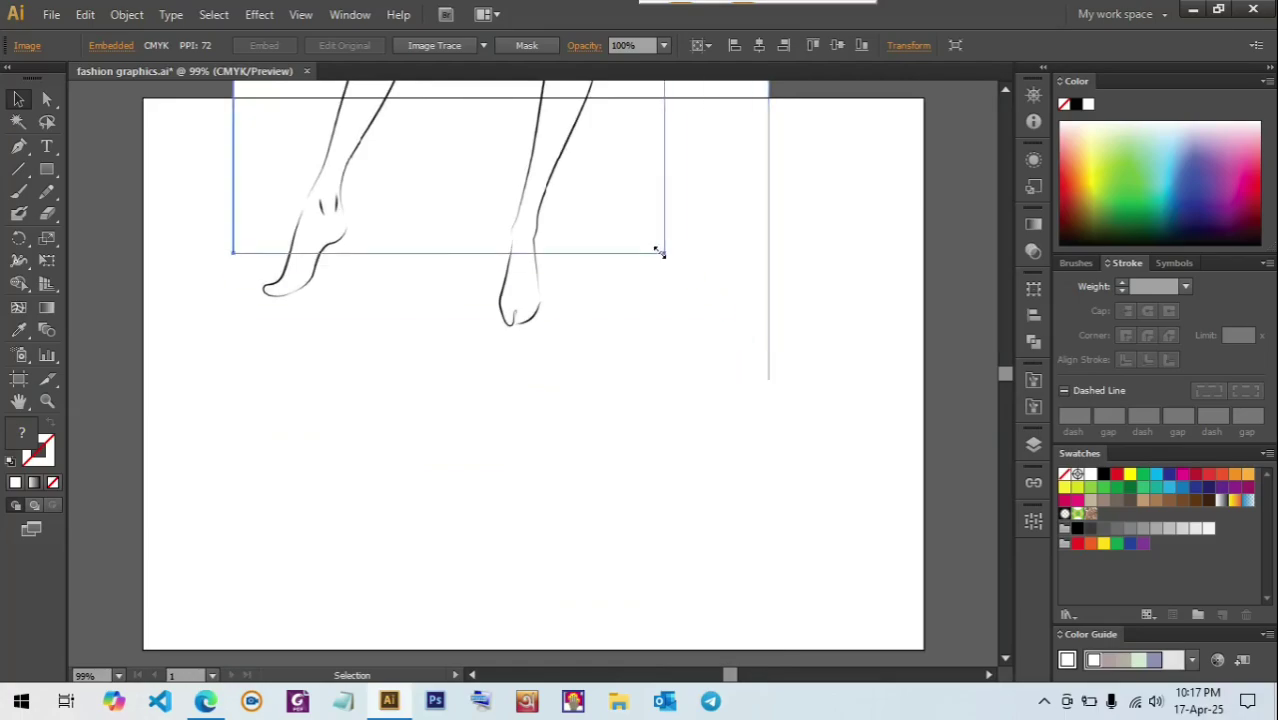
{"action": "left_click_drag", "start_coordinate": [553, 177], "coordinate": [611, 482]}
{"action": "left_click_drag", "start_coordinate": [716, 551], "coordinate": [596, 320]}
{"action": "left_click_drag", "start_coordinate": [505, 223], "coordinate": [545, 531]}
{"action": "scroll", "coordinate": [472, 212], "scroll_direction": "up", "scroll_amount": 5}
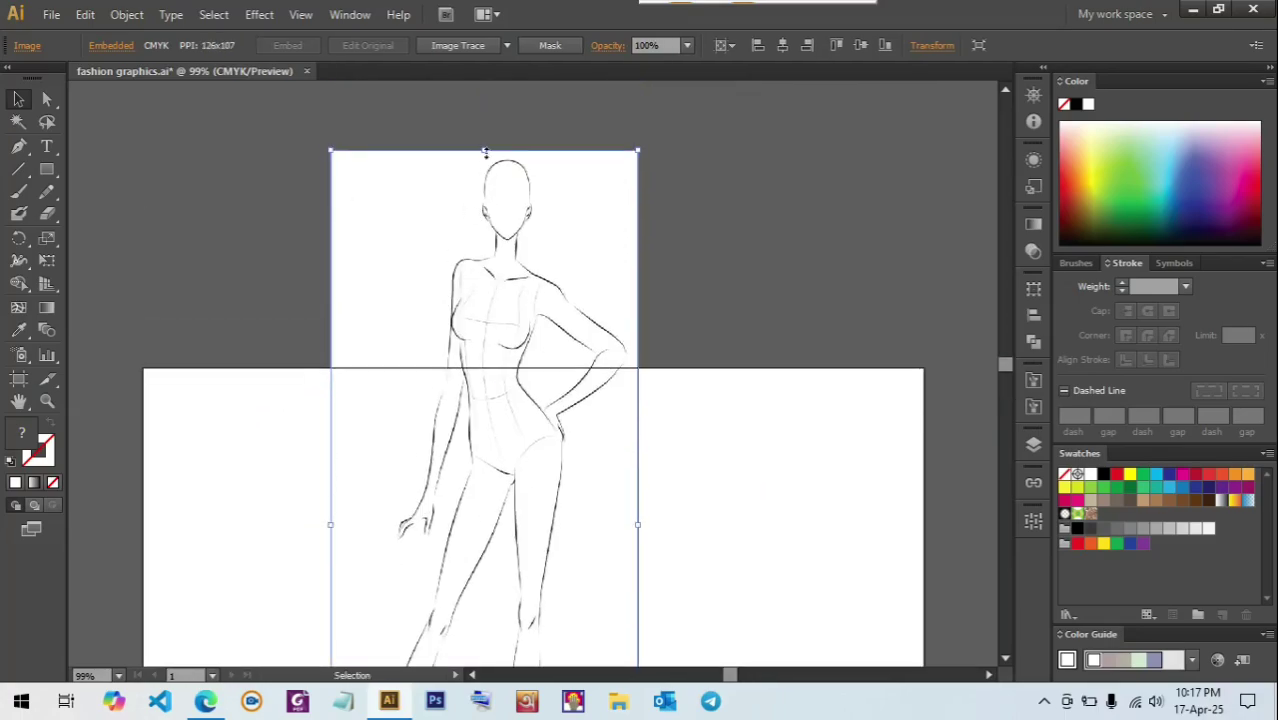
{"action": "left_click_drag", "start_coordinate": [485, 152], "coordinate": [490, 392]}
{"action": "scroll", "coordinate": [490, 394], "scroll_direction": "down", "scroll_amount": 6}
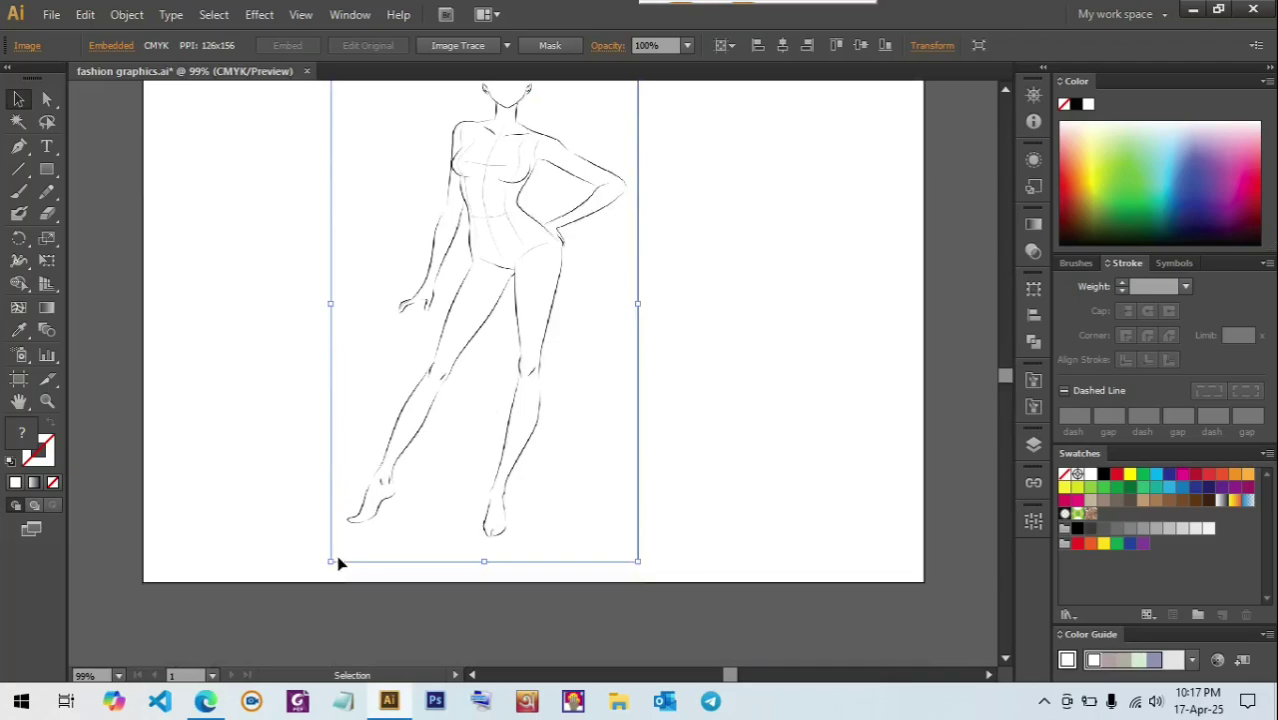
- Shrink the croquis image further and place it in the left part of the artboard
{"action": "left_click_drag", "start_coordinate": [325, 565], "coordinate": [402, 481]}
{"action": "left_click_drag", "start_coordinate": [514, 363], "coordinate": [329, 433]}
{"action": "left_click", "coordinate": [553, 422]}
{"action": "left_click_drag", "start_coordinate": [451, 328], "coordinate": [628, 374]}
{"action": "scroll", "coordinate": [530, 319], "scroll_direction": "up", "scroll_amount": 1}
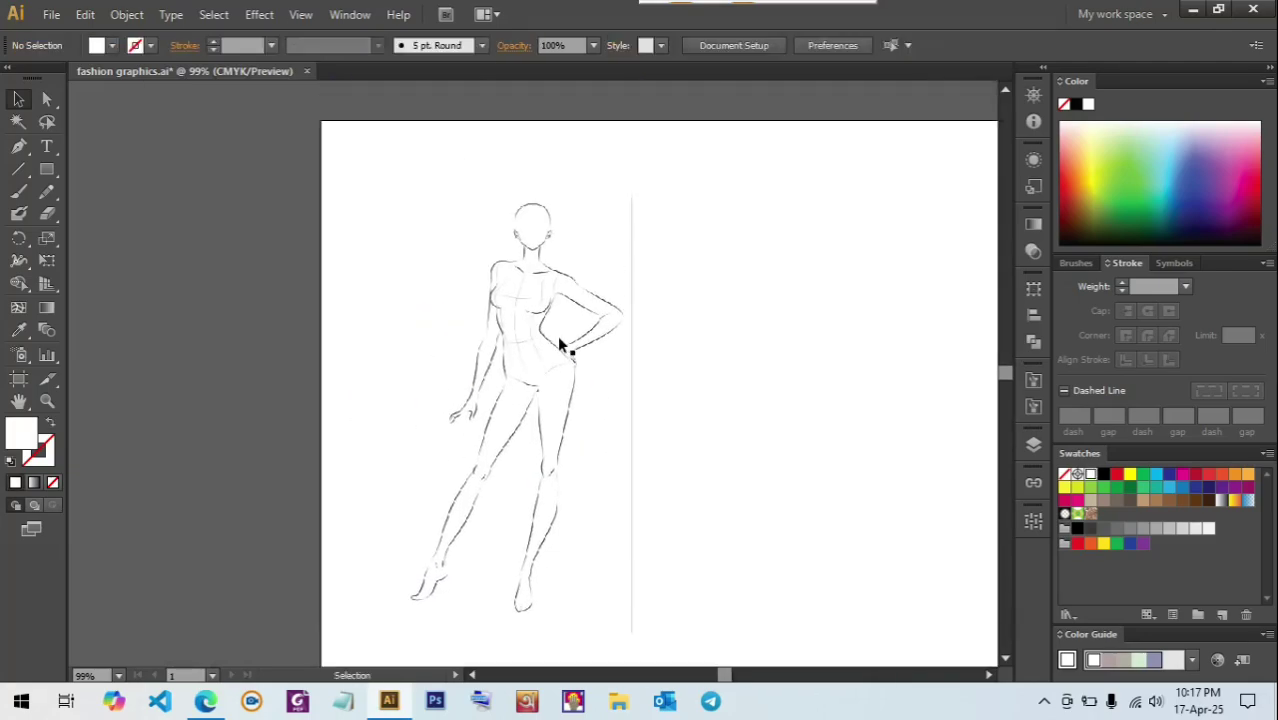
{"action": "scroll", "coordinate": [560, 343], "scroll_direction": "down", "scroll_amount": 2}
{"action": "scroll", "coordinate": [560, 343], "scroll_direction": "up", "scroll_amount": 1}
{"action": "left_click_drag", "start_coordinate": [556, 268], "coordinate": [474, 441]}
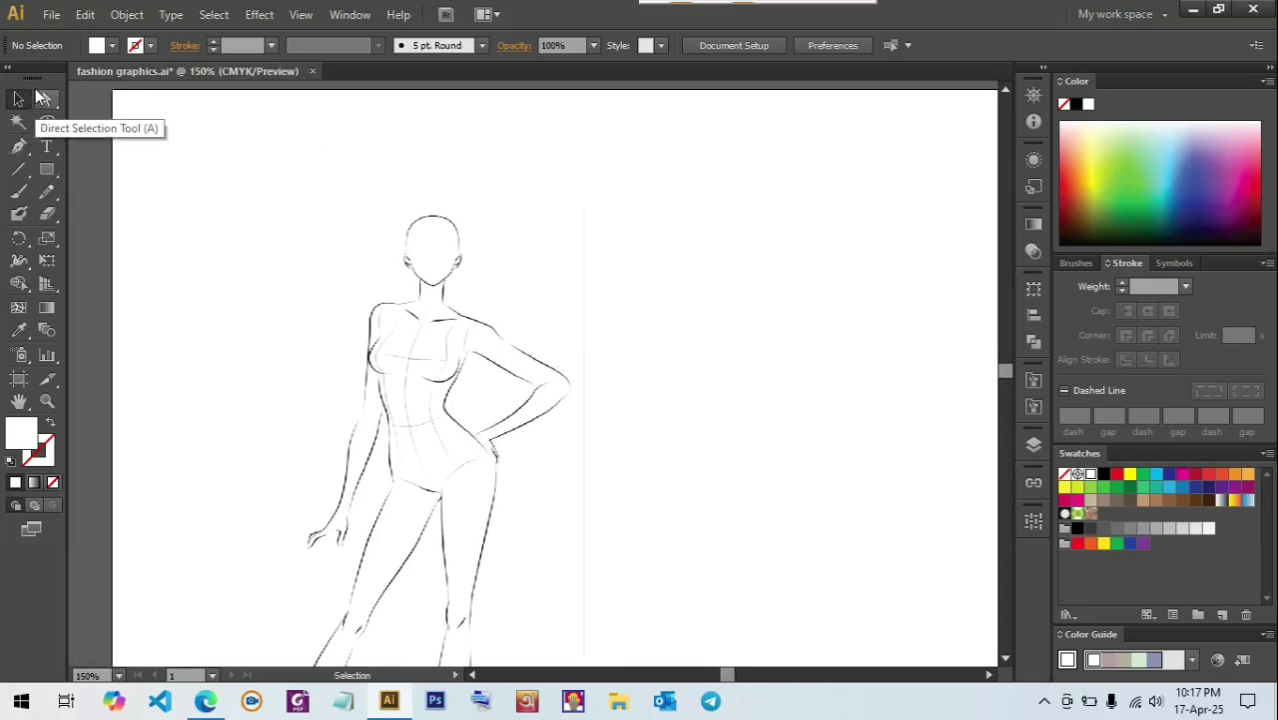
{"action": "left_click_drag", "start_coordinate": [31, 77], "coordinate": [272, 160]}
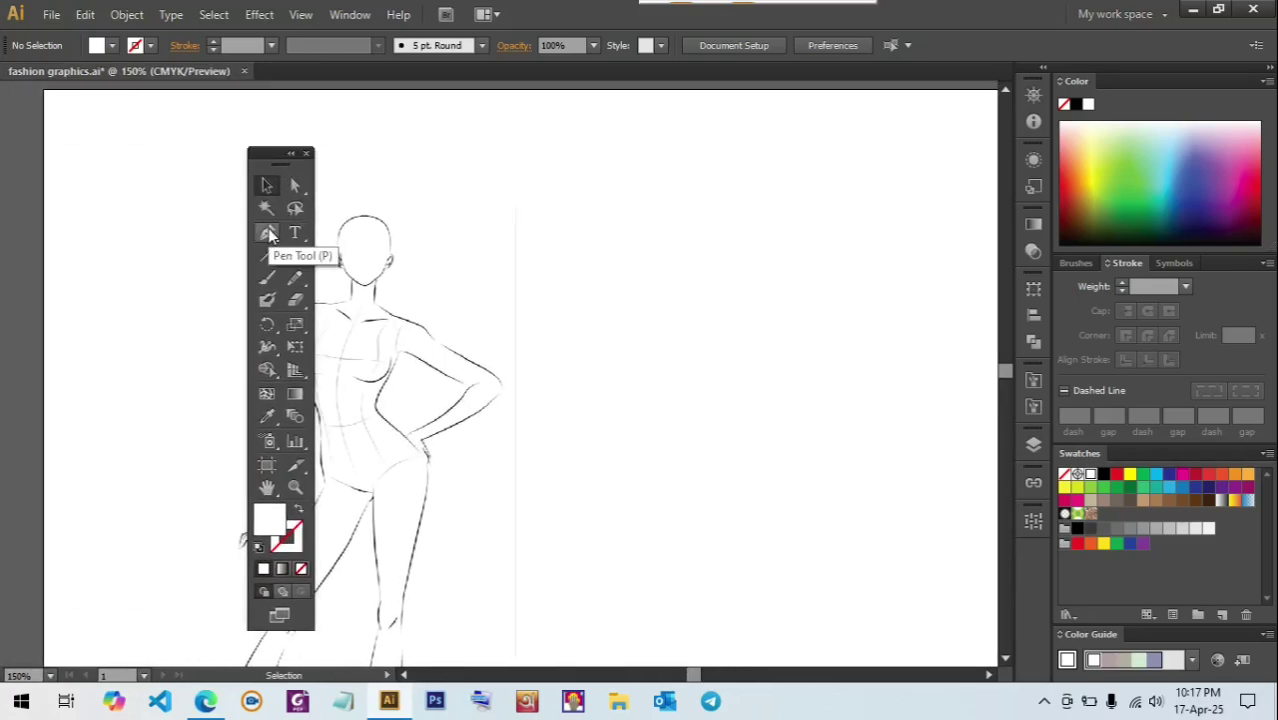
{"action": "left_click_drag", "start_coordinate": [280, 172], "coordinate": [33, 130]}
- Try to trace the head outline from the crown with the Pen tool, undo the curve and delete the leftover anchor point
{"action": "left_click", "coordinate": [19, 147]}
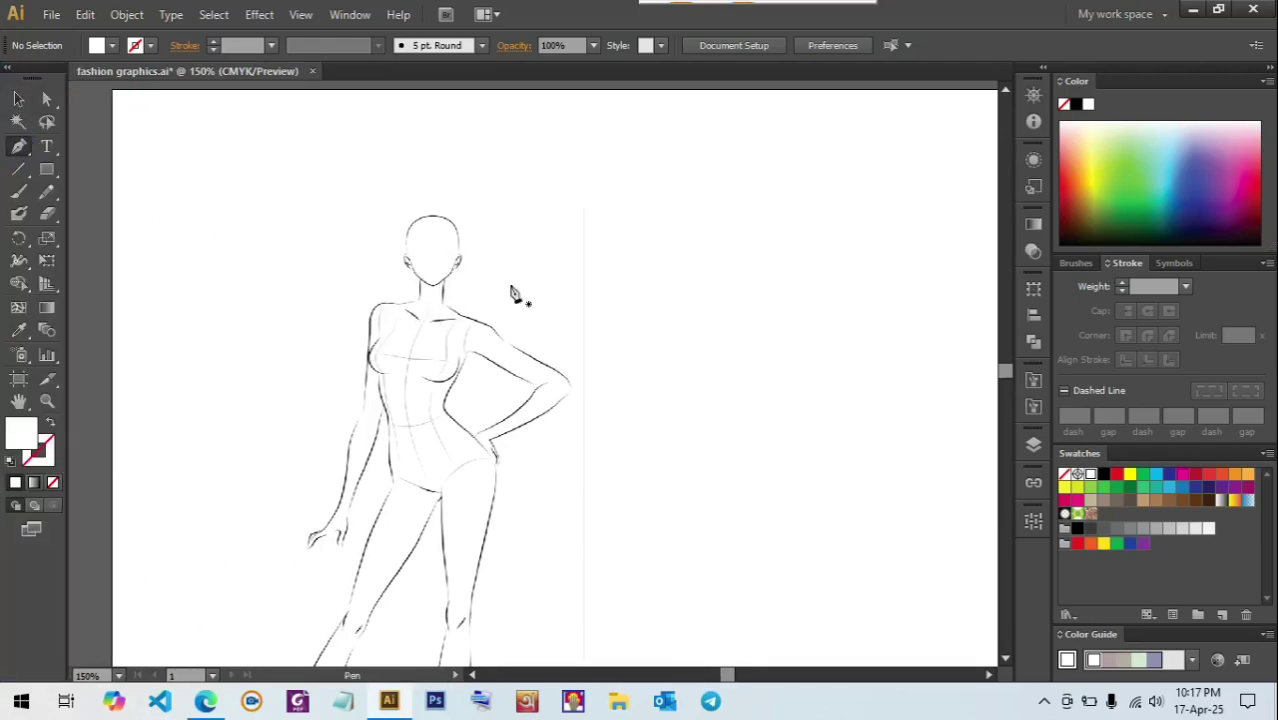
{"action": "scroll", "coordinate": [431, 307], "scroll_direction": "down", "scroll_amount": 4}
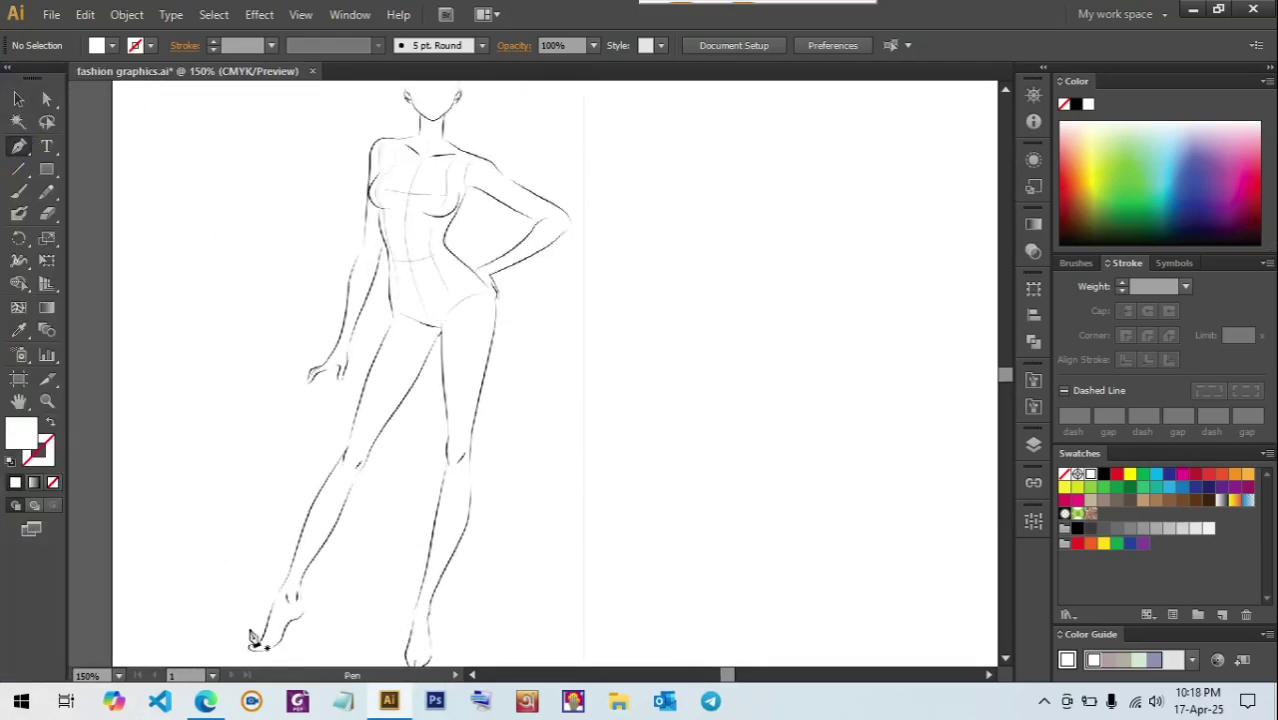
{"action": "left_click_drag", "start_coordinate": [437, 282], "coordinate": [479, 482]}
{"action": "scroll", "coordinate": [478, 280], "scroll_direction": "up", "scroll_amount": 4}
{"action": "scroll", "coordinate": [479, 287], "scroll_direction": "down", "scroll_amount": 1}
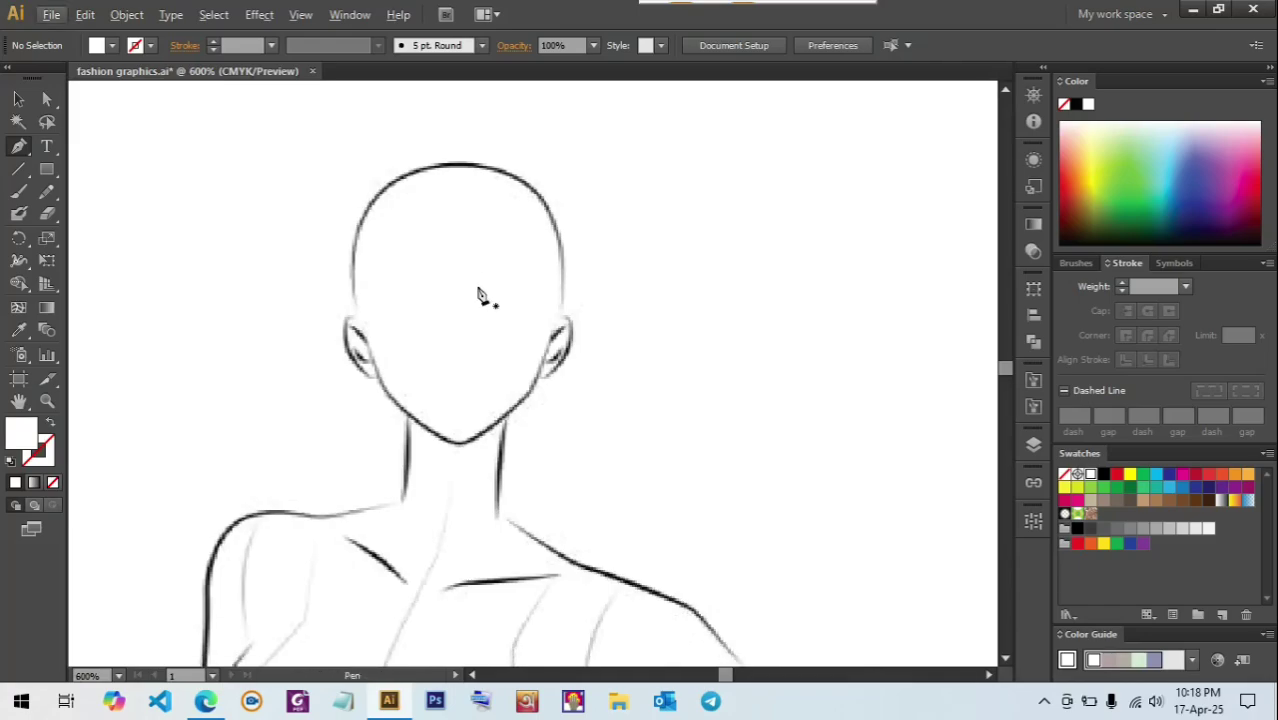
{"action": "scroll", "coordinate": [477, 290], "scroll_direction": "up", "scroll_amount": 1}
{"action": "left_click_drag", "start_coordinate": [478, 294], "coordinate": [505, 346]}
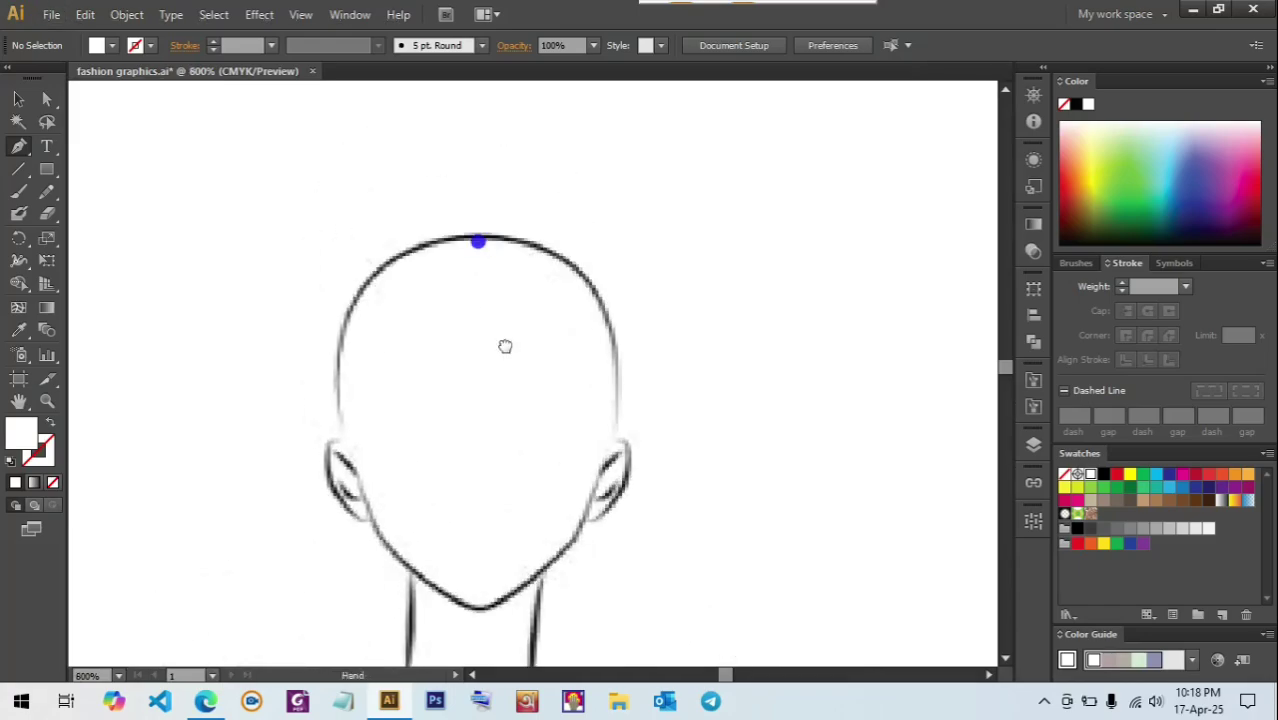
{"action": "left_click", "coordinate": [480, 243]}
{"action": "scroll", "coordinate": [485, 442], "scroll_direction": "down", "scroll_amount": 1}
{"action": "scroll", "coordinate": [485, 442], "scroll_direction": "down", "scroll_amount": 3}
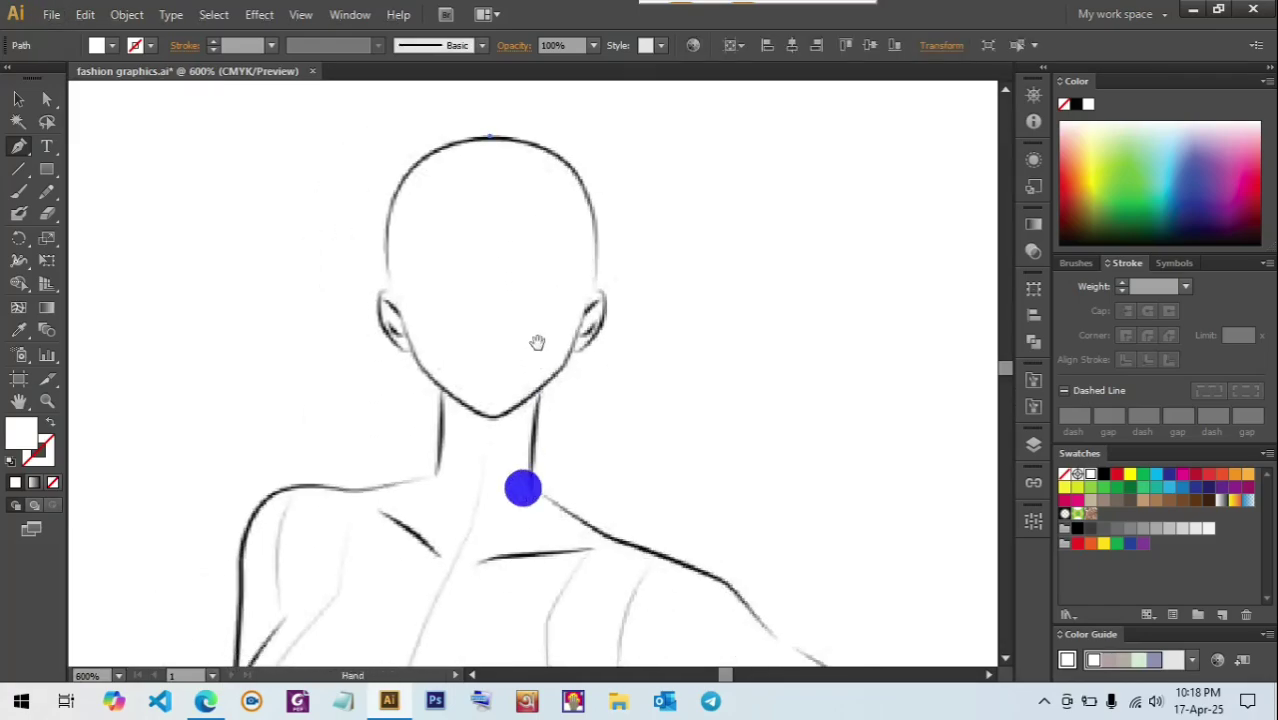
{"action": "left_click_drag", "start_coordinate": [396, 192], "coordinate": [368, 247]}
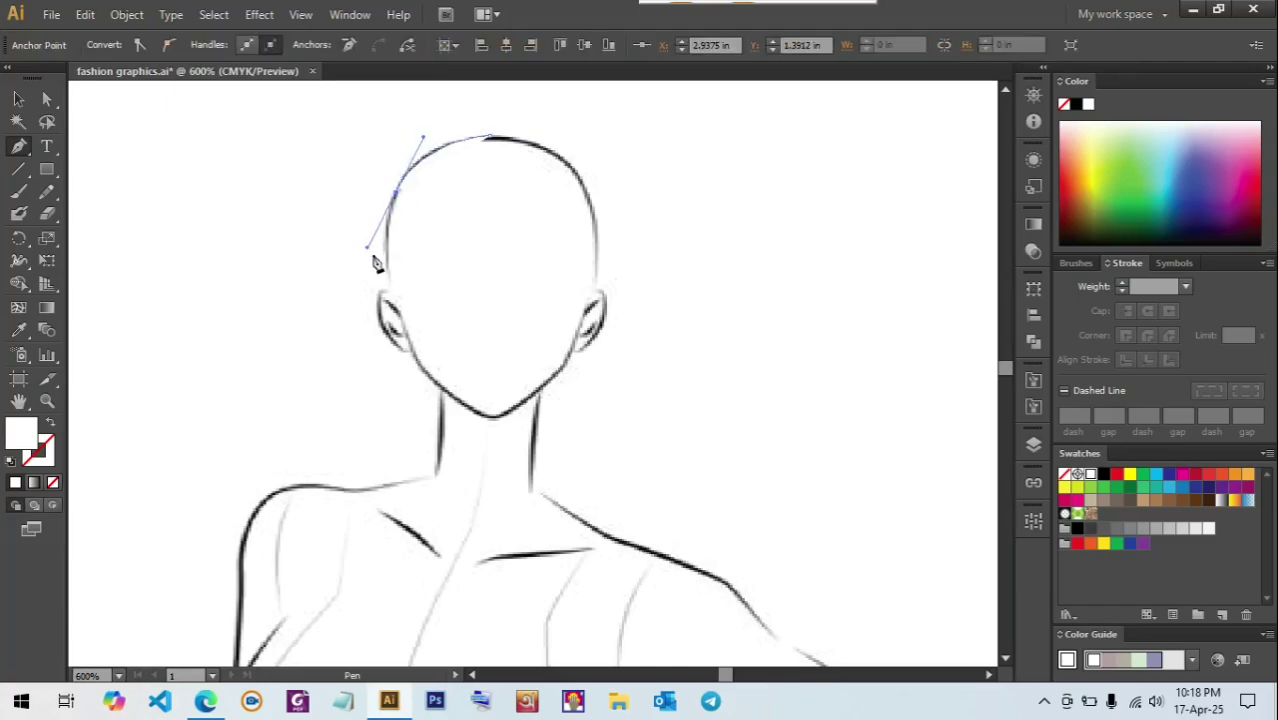
{"action": "key", "text": "ctrl+z"}
{"action": "left_click", "coordinate": [19, 99]}
{"action": "scroll", "coordinate": [409, 384], "scroll_direction": "down", "scroll_amount": 3}
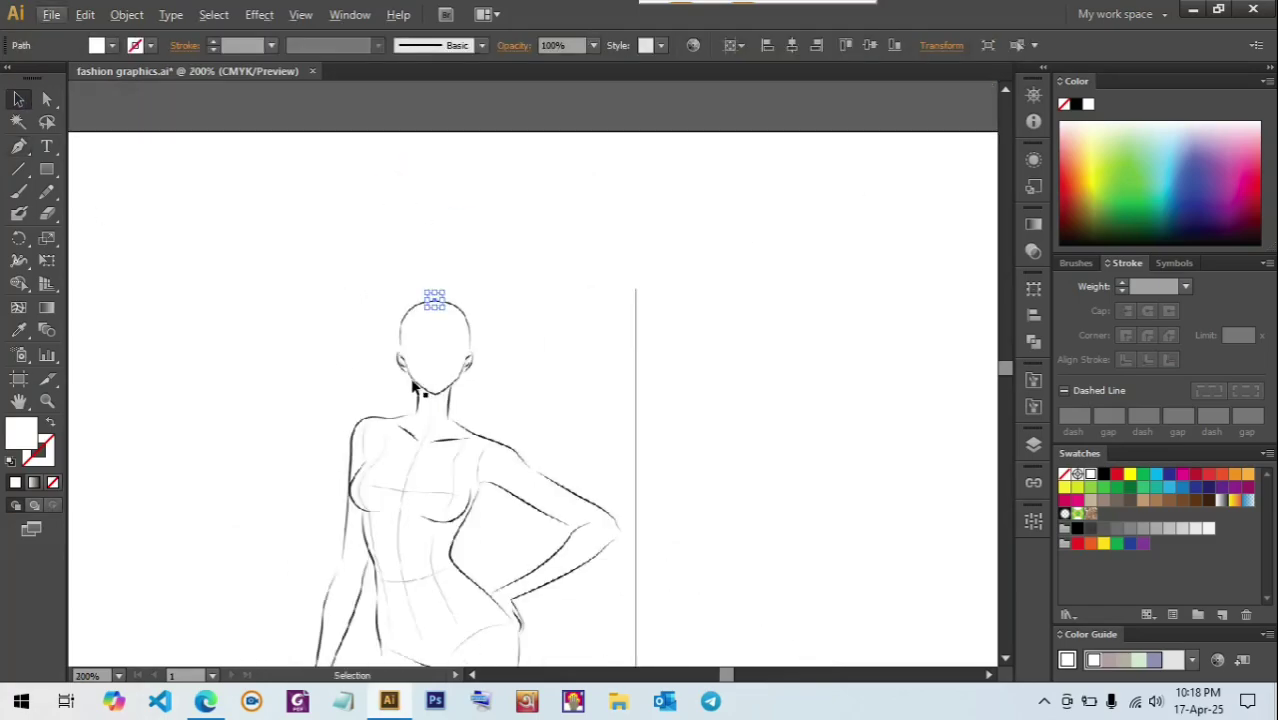
{"action": "key", "text": "Delete"}
- Lock the croquis image on the artboard
{"action": "left_click_drag", "start_coordinate": [496, 476], "coordinate": [499, 322]}
{"action": "scroll", "coordinate": [492, 357], "scroll_direction": "down", "scroll_amount": 2}
{"action": "left_click", "coordinate": [462, 421]}
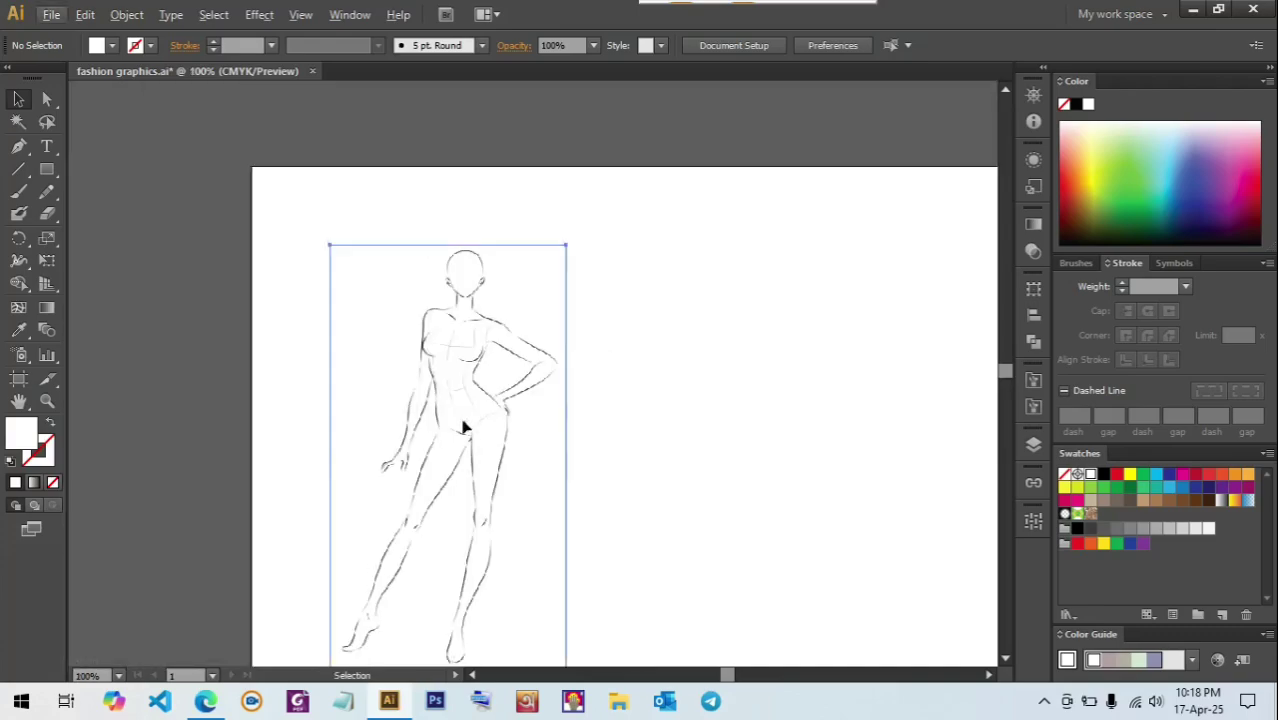
{"action": "left_click", "coordinate": [127, 14]}
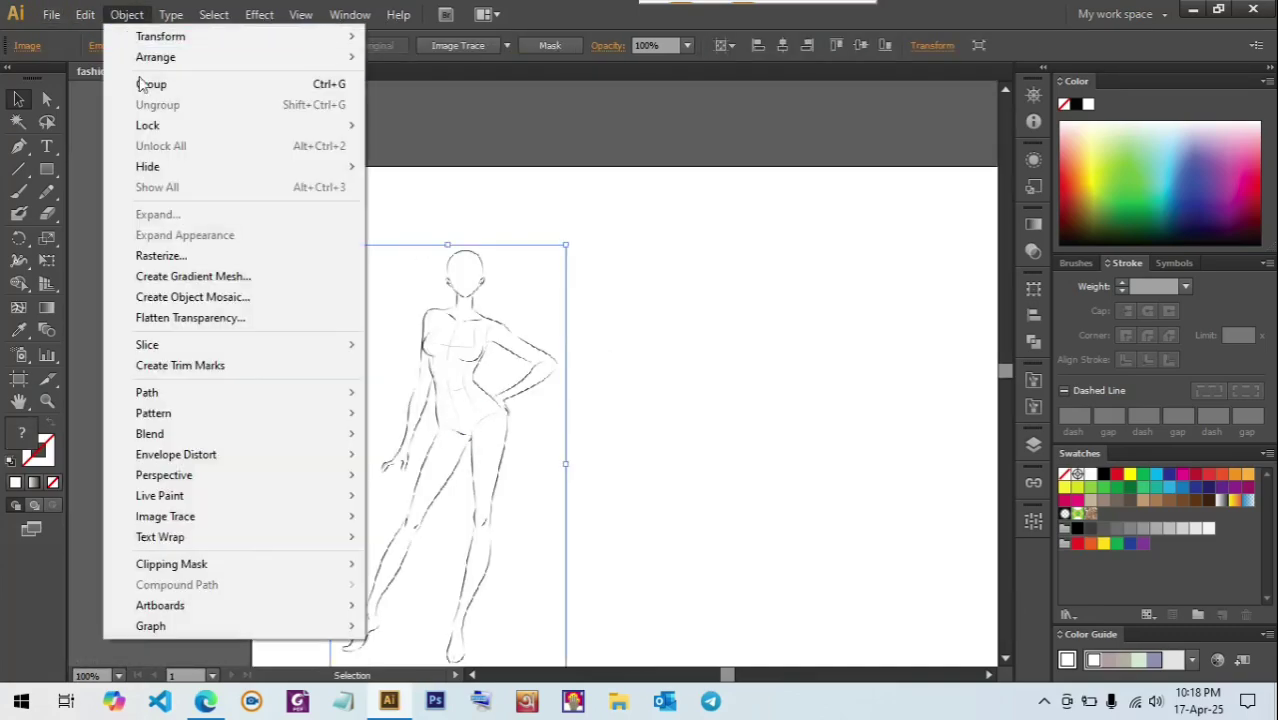
{"action": "mouse_move", "coordinate": [151, 124]}
{"action": "left_click", "coordinate": [414, 125]}
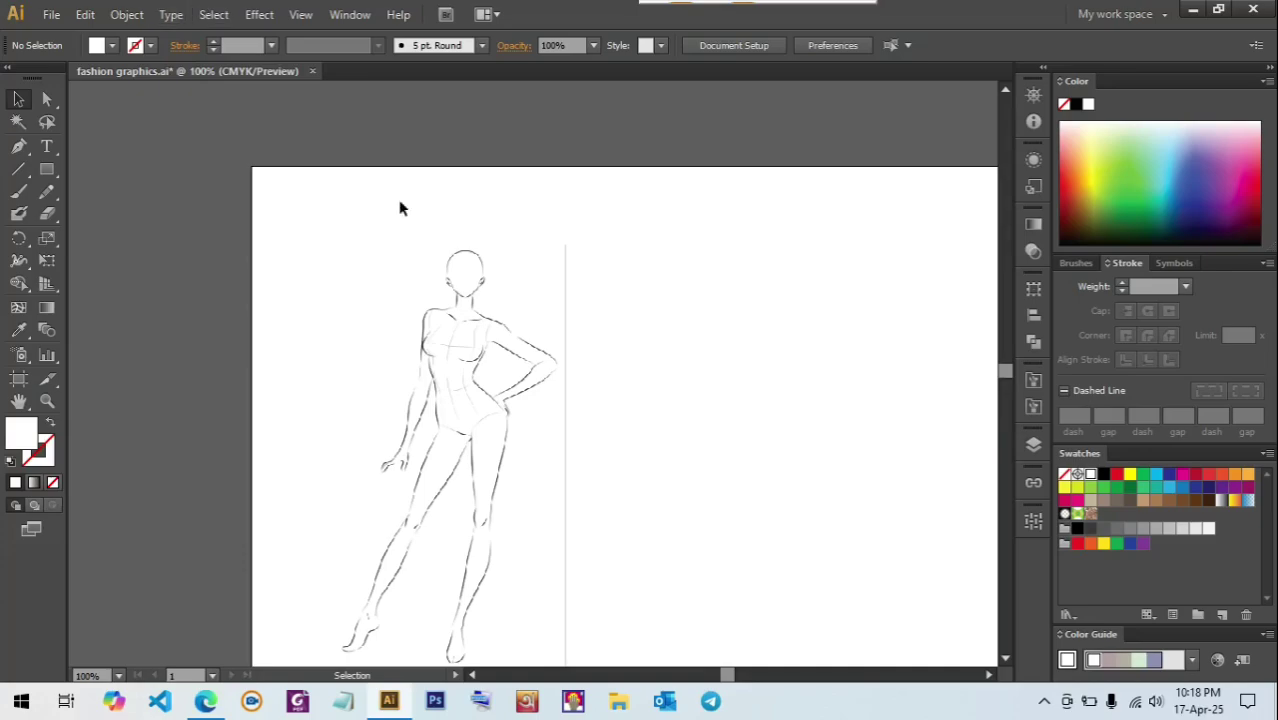
- Select the croquis image again, shift it slightly to the left and lock it in its new position
{"action": "scroll", "coordinate": [481, 383], "scroll_direction": "down", "scroll_amount": 2}
{"action": "left_click", "coordinate": [488, 382]}
{"action": "left_click", "coordinate": [687, 399]}
{"action": "mouse_move", "coordinate": [485, 396]}
{"action": "left_mouse_down"}
{"action": "mouse_move", "coordinate": [553, 338]}
{"action": "mouse_move", "coordinate": [471, 402]}
{"action": "left_mouse_up"}
{"action": "left_click", "coordinate": [127, 14]}
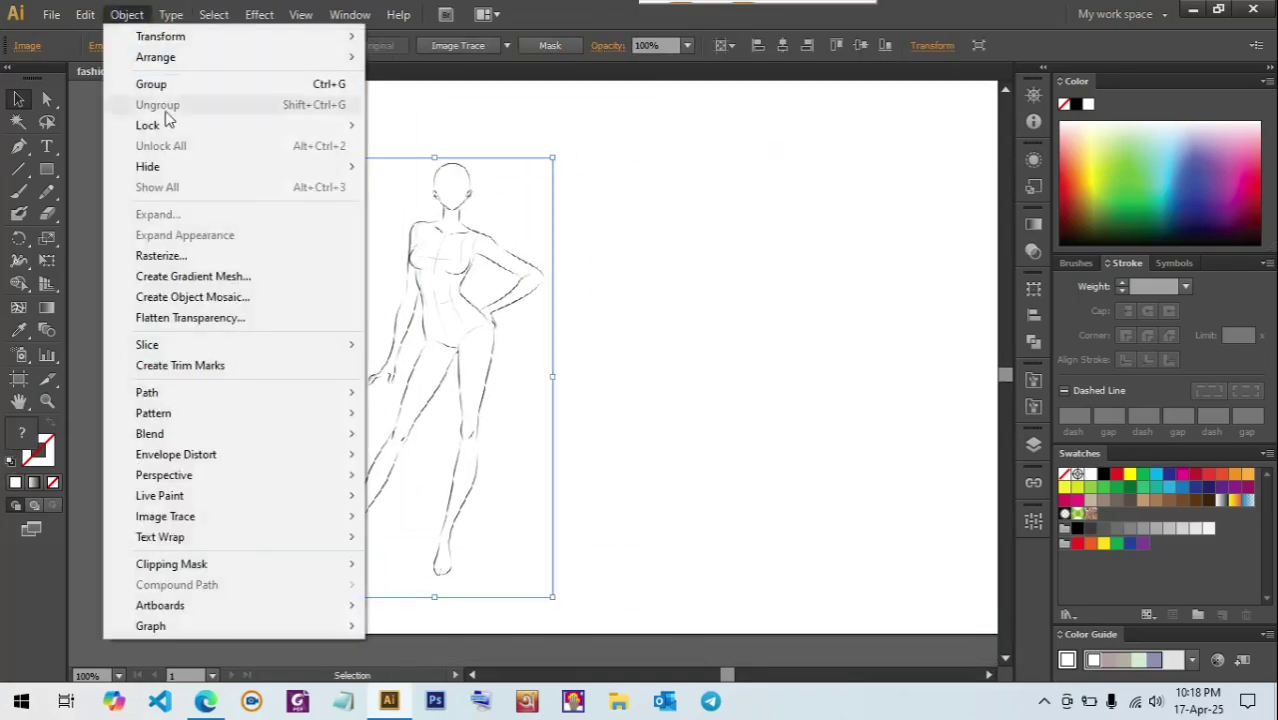
{"action": "left_click", "coordinate": [165, 120]}
{"action": "left_click", "coordinate": [338, 130]}
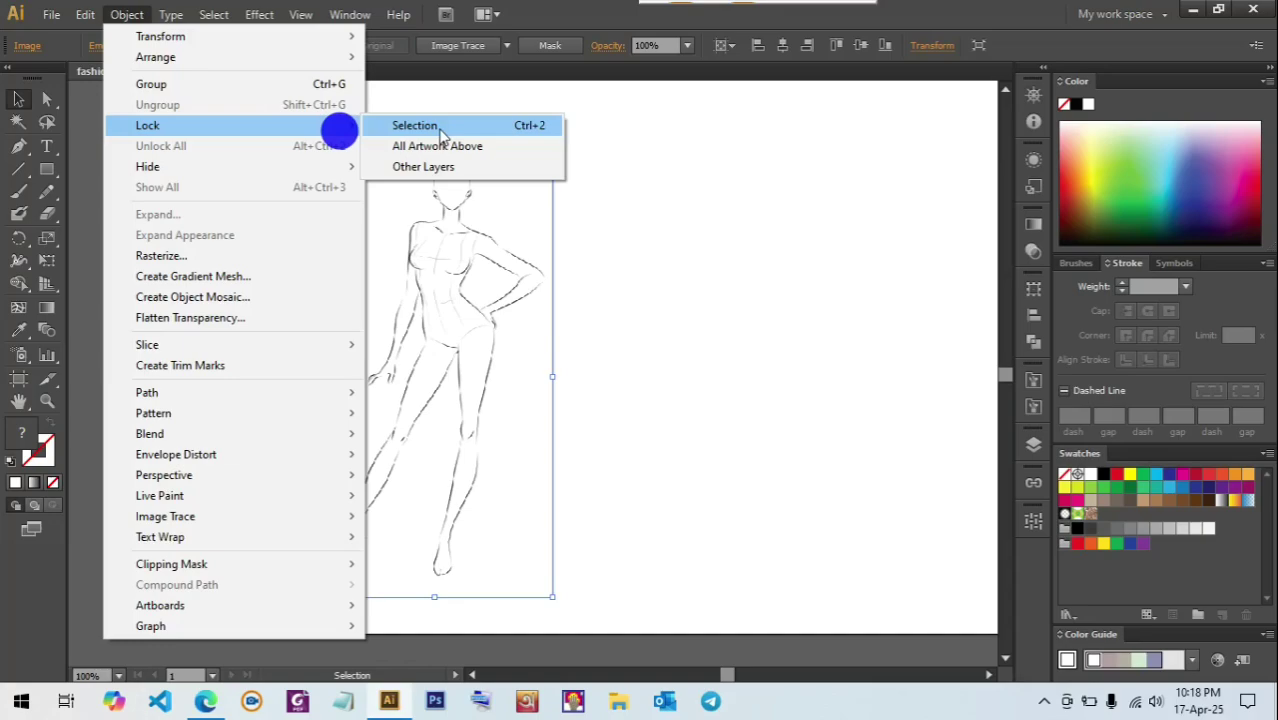
{"action": "left_click", "coordinate": [440, 130]}
- Start tracing the head outline with the Pen tool, curving from the crown down the left side to the ear
{"action": "left_click_drag", "start_coordinate": [426, 214], "coordinate": [396, 317]}
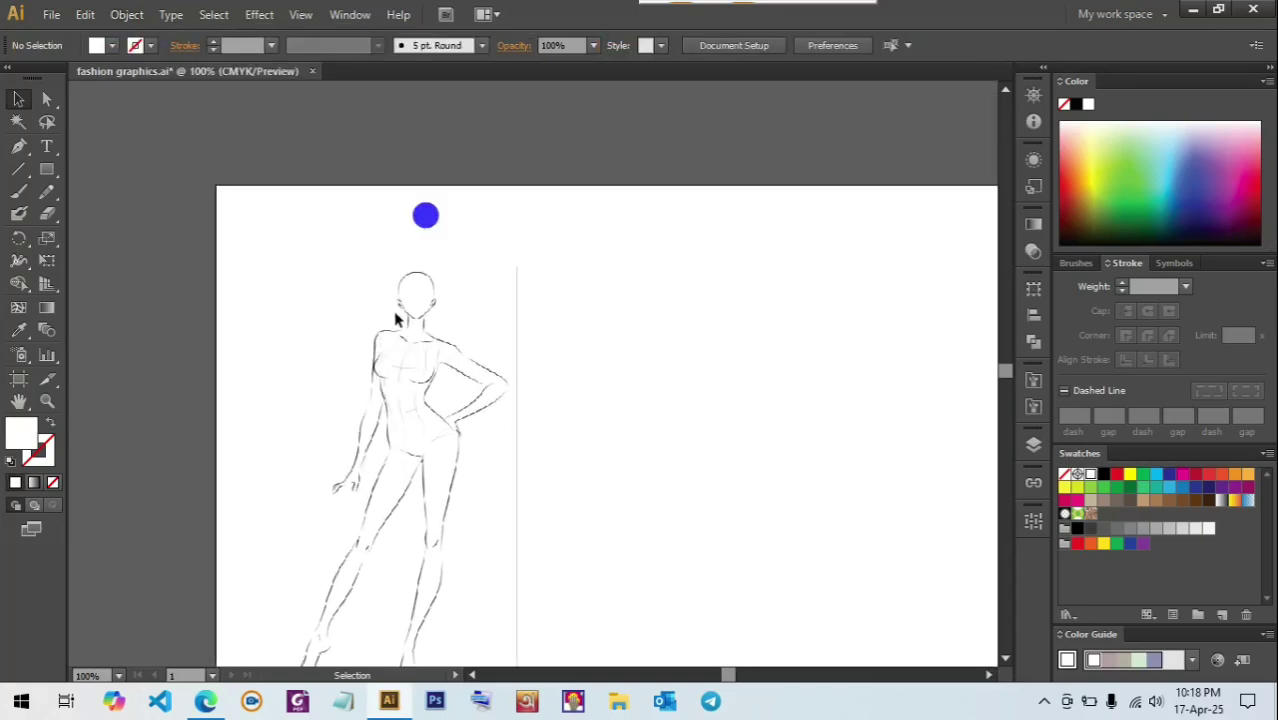
{"action": "key", "text": "p"}
{"action": "scroll", "coordinate": [424, 316], "scroll_direction": "up", "scroll_amount": 5}
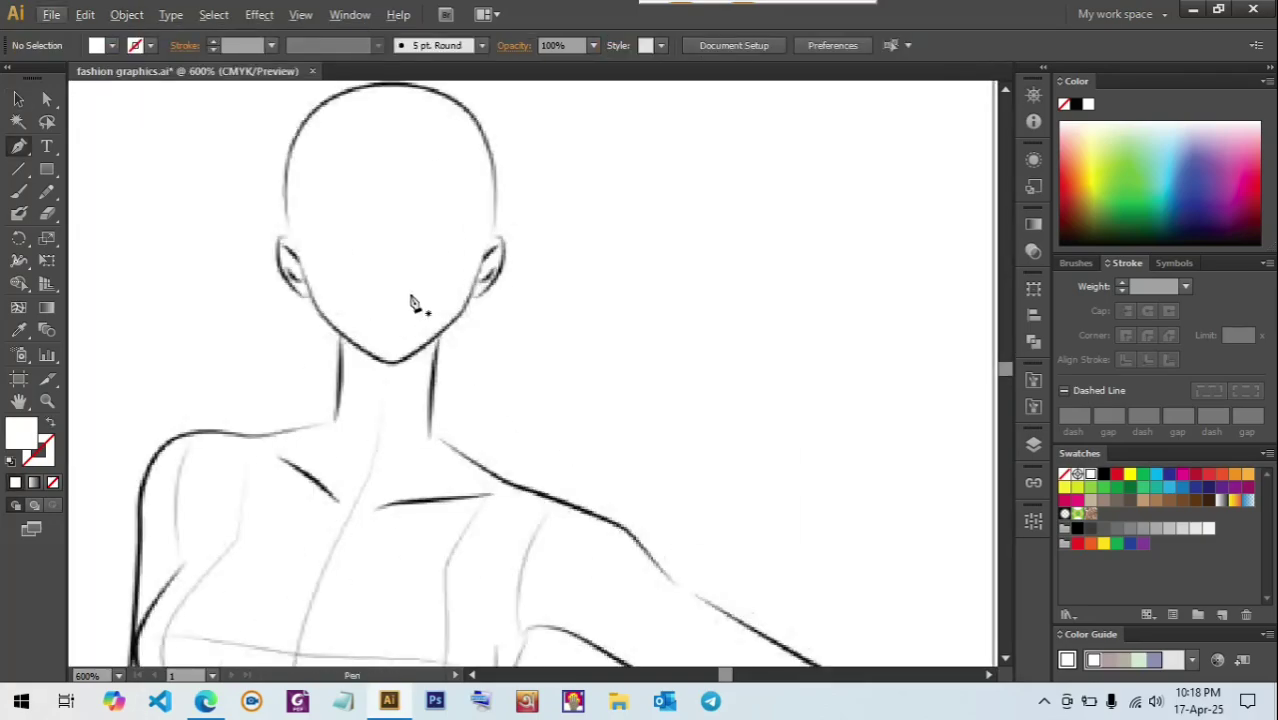
{"action": "left_click", "coordinate": [491, 236]}
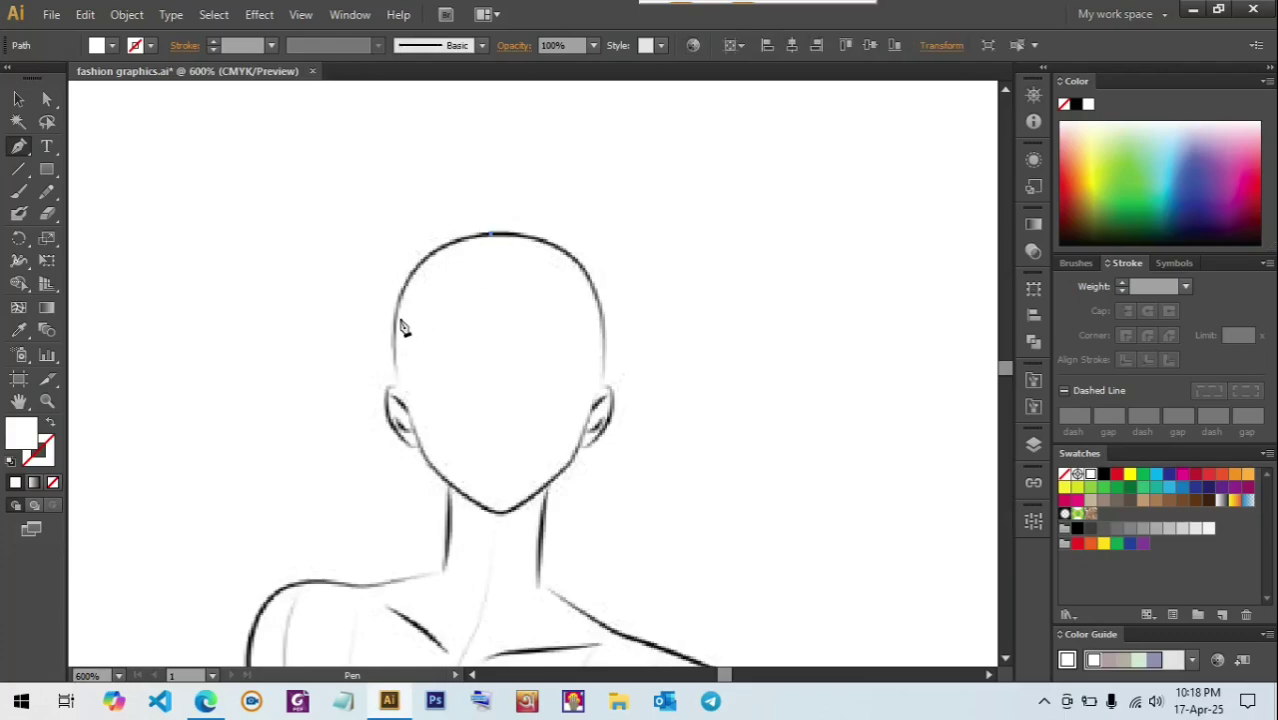
{"action": "left_click_drag", "start_coordinate": [397, 315], "coordinate": [407, 420]}
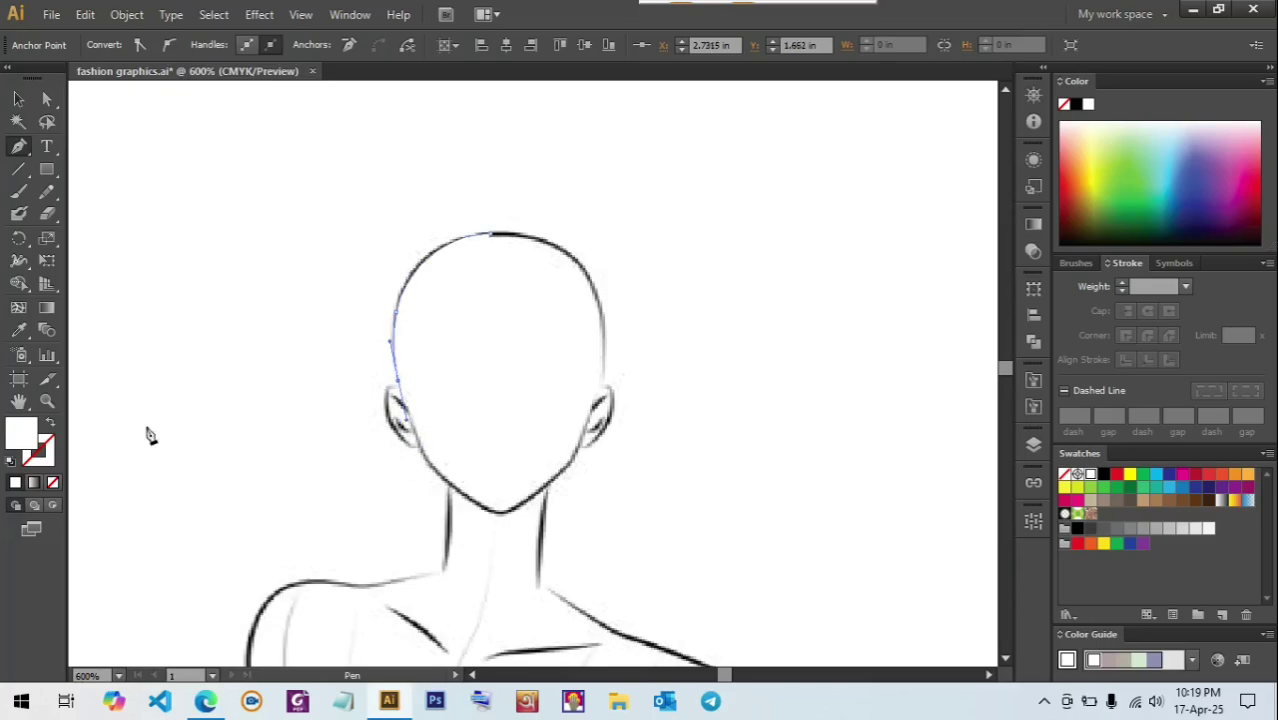
- Remove the fill from the head path and set its stroke color to black
{"action": "left_click", "coordinate": [53, 483]}
{"action": "key", "text": "x"}
{"action": "double_click", "coordinate": [15, 482]}
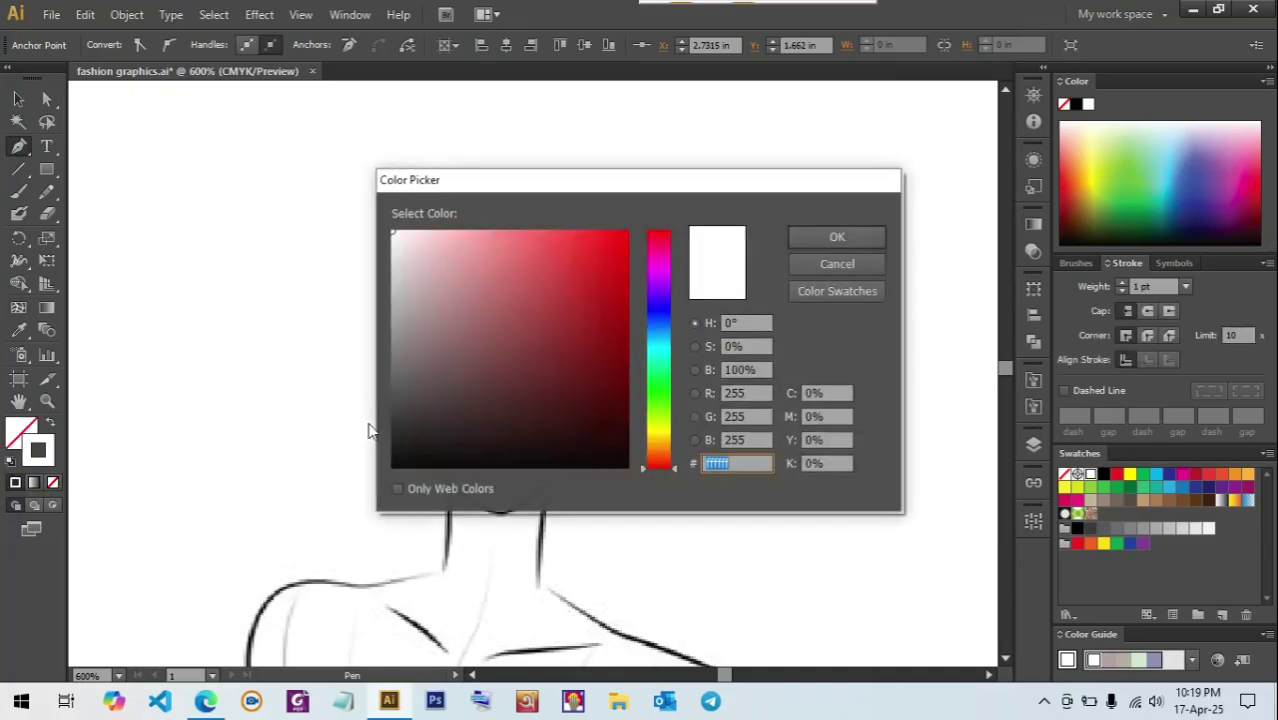
{"action": "left_click", "coordinate": [430, 467]}
{"action": "left_click", "coordinate": [800, 236]}
{"action": "scroll", "coordinate": [455, 317], "scroll_direction": "up", "scroll_amount": 3}
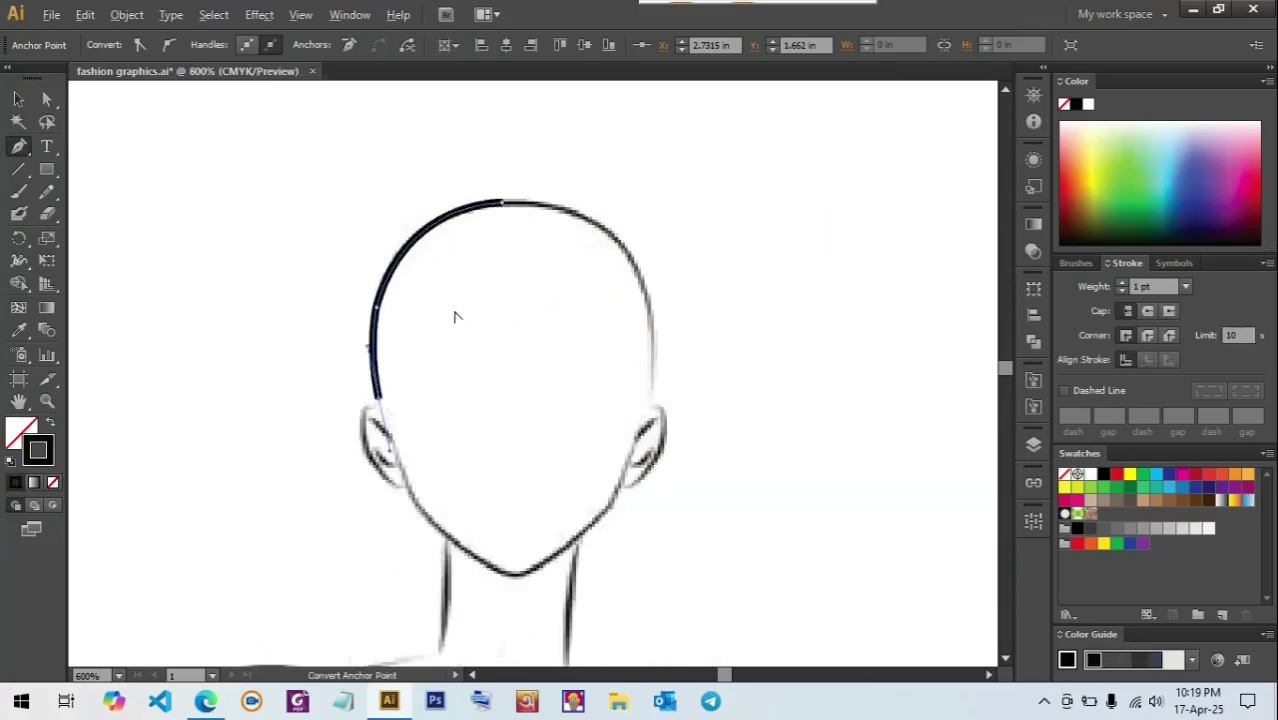
{"action": "scroll", "coordinate": [455, 317], "scroll_direction": "down", "scroll_amount": 2}
{"action": "scroll", "coordinate": [455, 210], "scroll_direction": "down", "scroll_amount": 3}
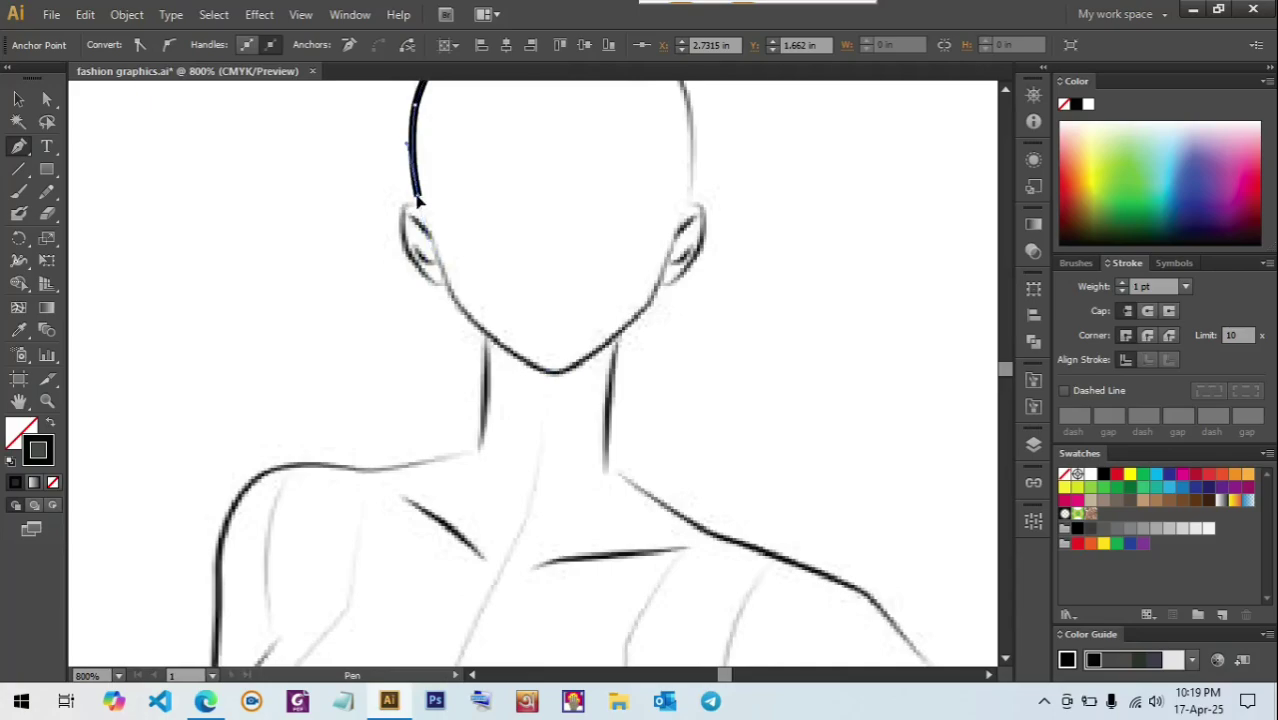
- Set the head path's corners to Round Join and continue tracing it around the outer edge of the left ear
{"action": "left_click", "coordinate": [418, 198]}
{"action": "scroll", "coordinate": [445, 250], "scroll_direction": "up", "scroll_amount": 1}
{"action": "left_click", "coordinate": [1148, 336]}
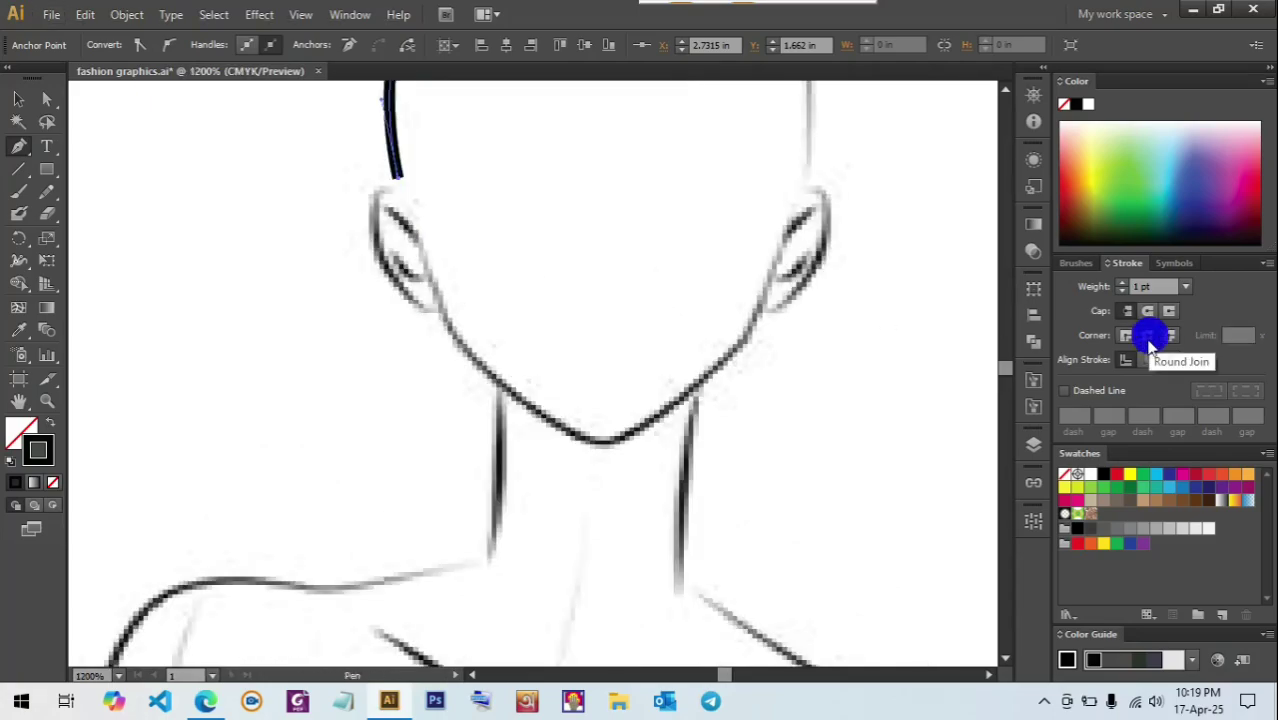
{"action": "left_click", "coordinate": [384, 190]}
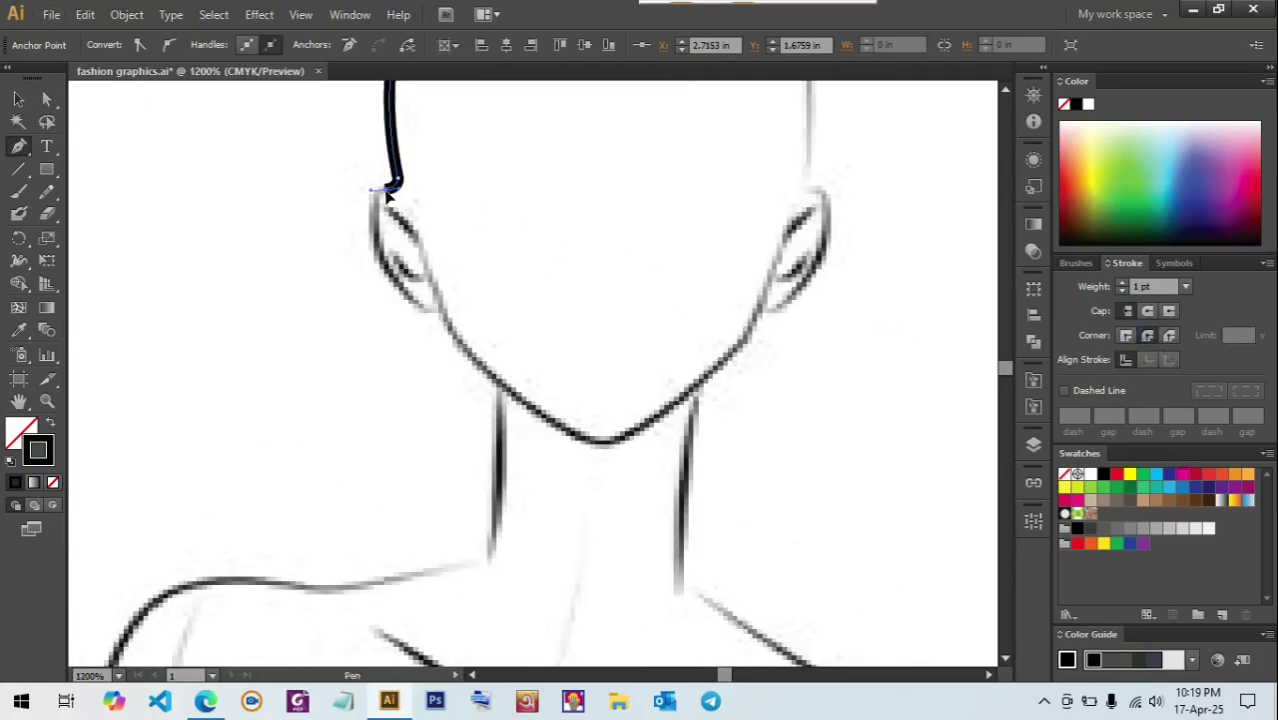
{"action": "left_click", "coordinate": [375, 242]}
{"action": "left_click", "coordinate": [382, 264]}
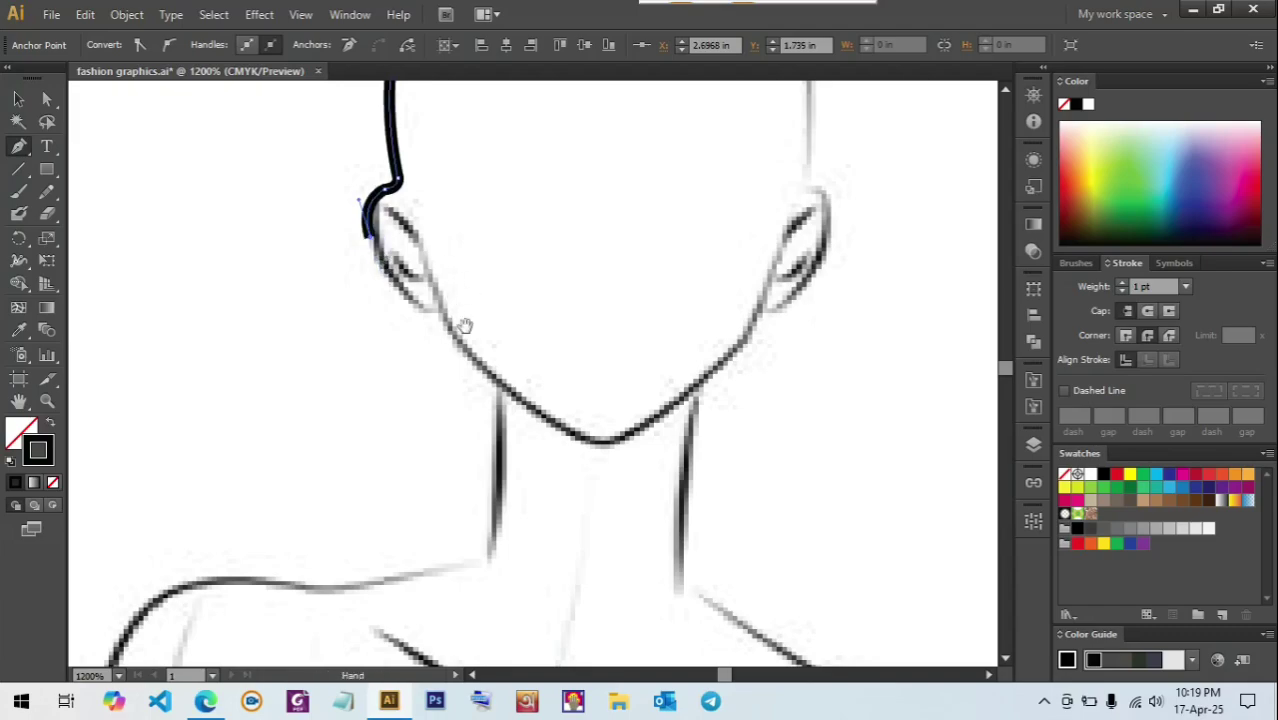
{"action": "mouse_move", "coordinate": [464, 326]}
{"action": "left_mouse_down"}
{"action": "mouse_move", "coordinate": [418, 200]}
{"action": "mouse_move", "coordinate": [472, 225]}
{"action": "mouse_move", "coordinate": [454, 259]}
{"action": "left_mouse_up"}
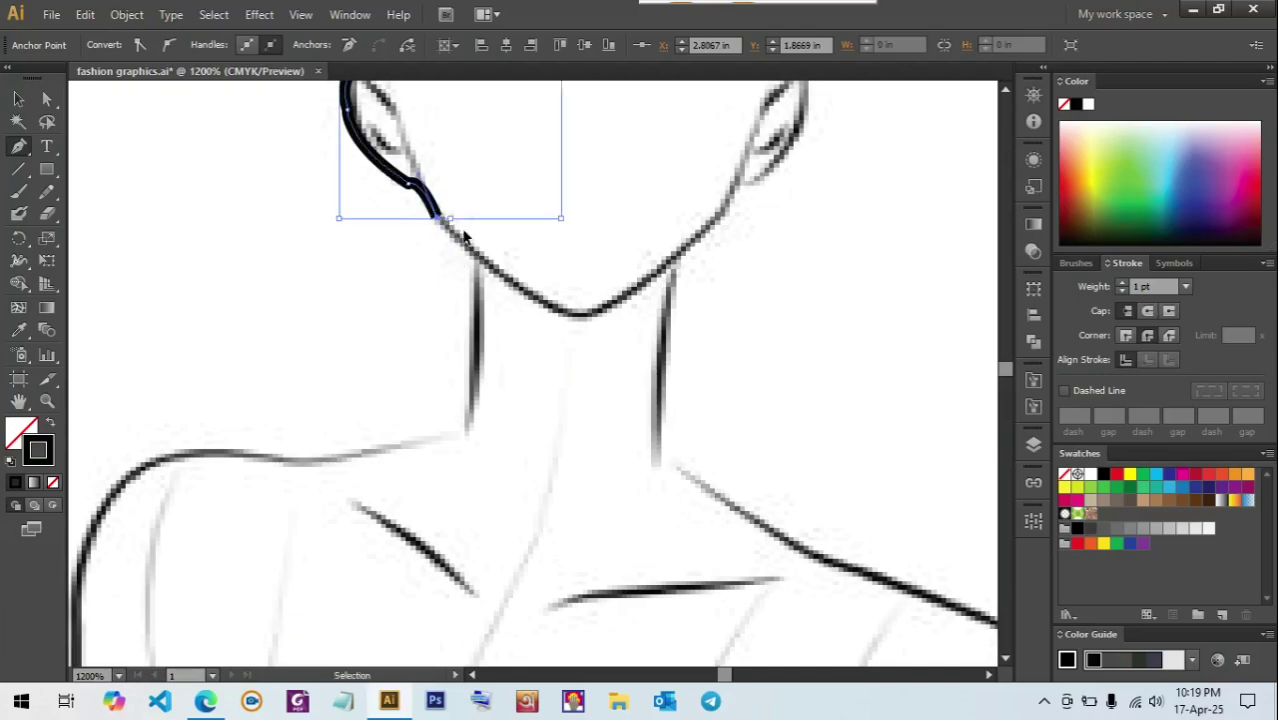
- Undo the last anchor point and redraw the short curve from the left earlobe onto the jaw
{"action": "key", "text": "ctrl+z"}
{"action": "scroll", "coordinate": [429, 200], "scroll_direction": "up", "scroll_amount": 4}
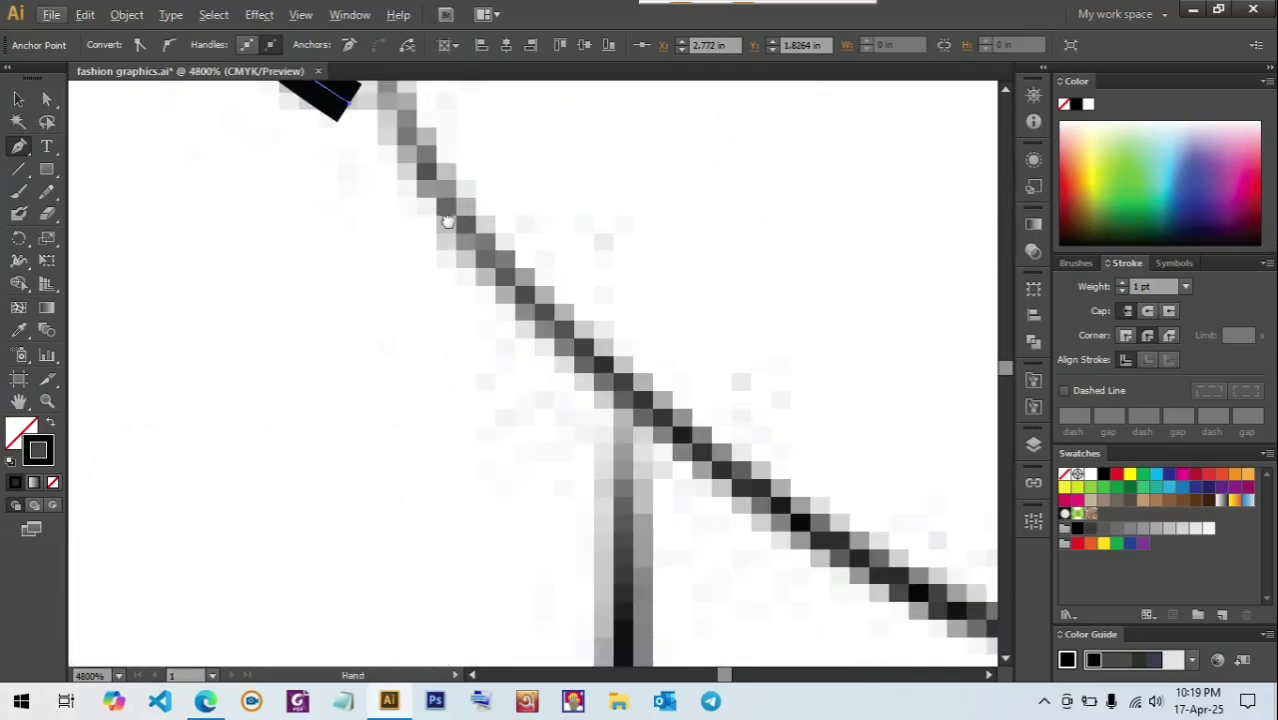
{"action": "left_click_drag", "start_coordinate": [448, 222], "coordinate": [497, 372]}
{"action": "left_click_drag", "start_coordinate": [533, 430], "coordinate": [532, 423]}
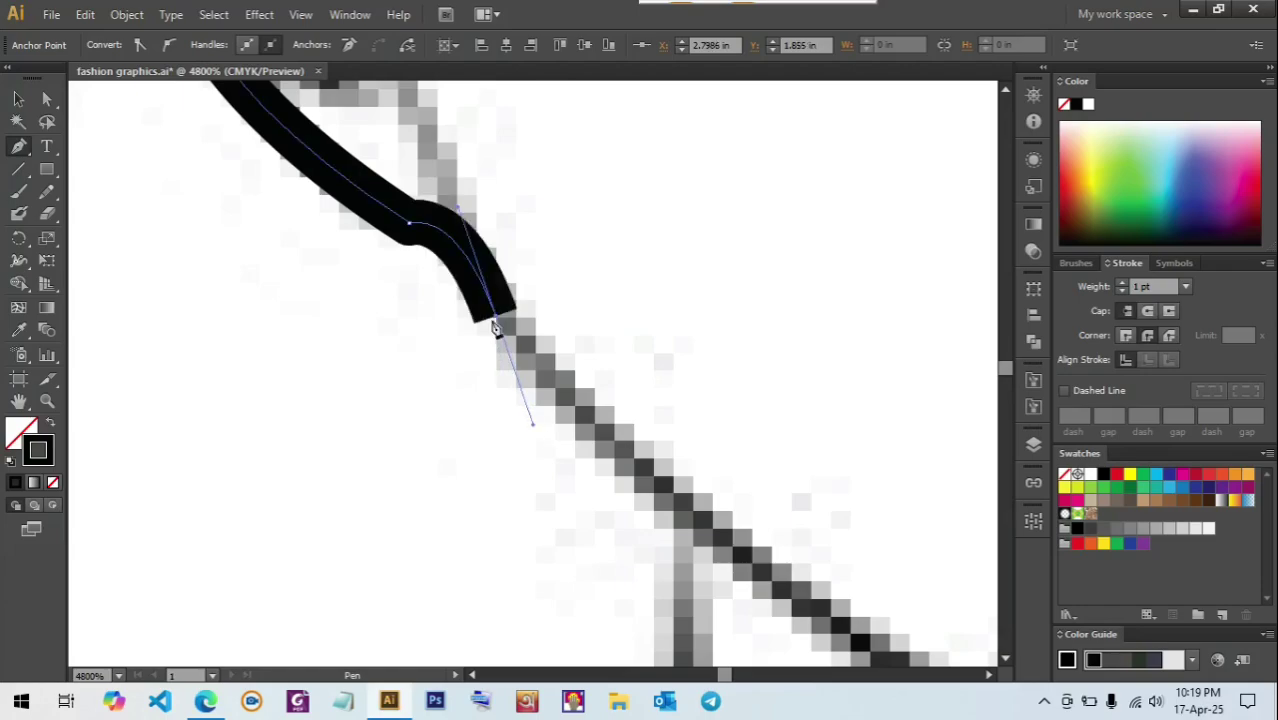
{"action": "left_click", "coordinate": [495, 319]}
- Trace the left jawline from below the ear down to the start of the chin
{"action": "scroll", "coordinate": [495, 321], "scroll_direction": "down", "scroll_amount": 1}
{"action": "left_click_drag", "start_coordinate": [495, 321], "coordinate": [286, 110]}
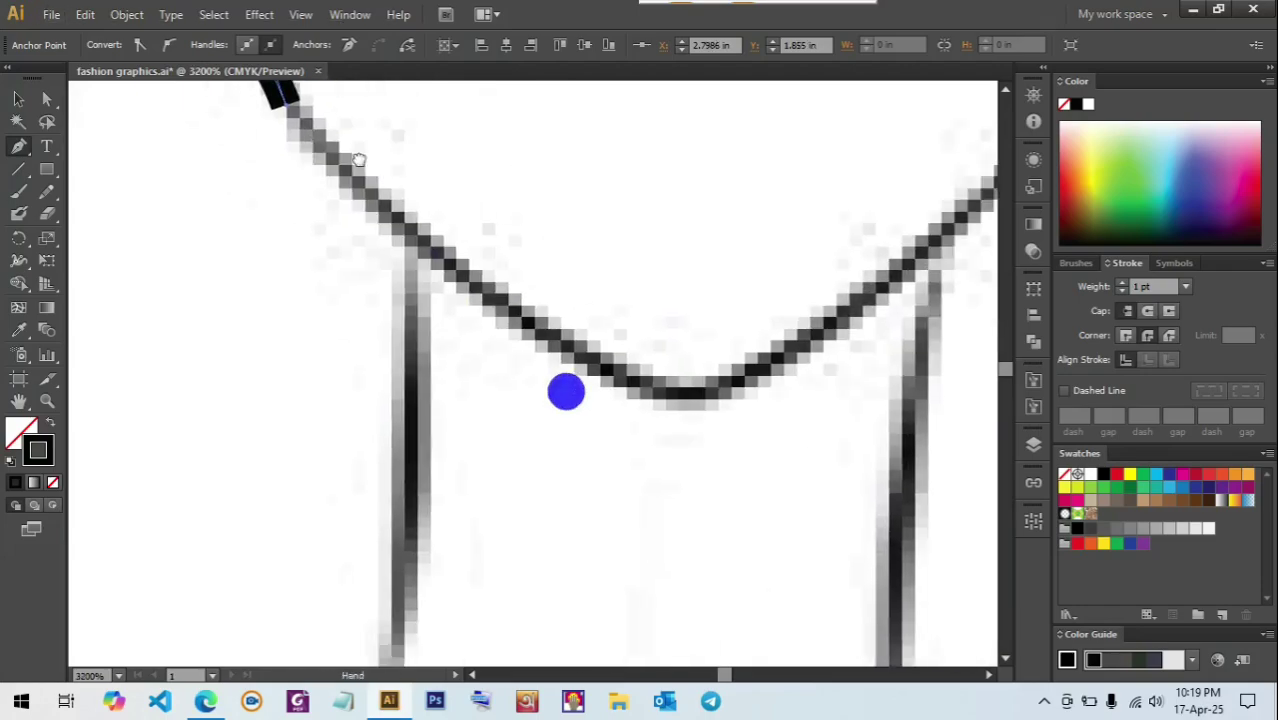
{"action": "left_click", "coordinate": [400, 230]}
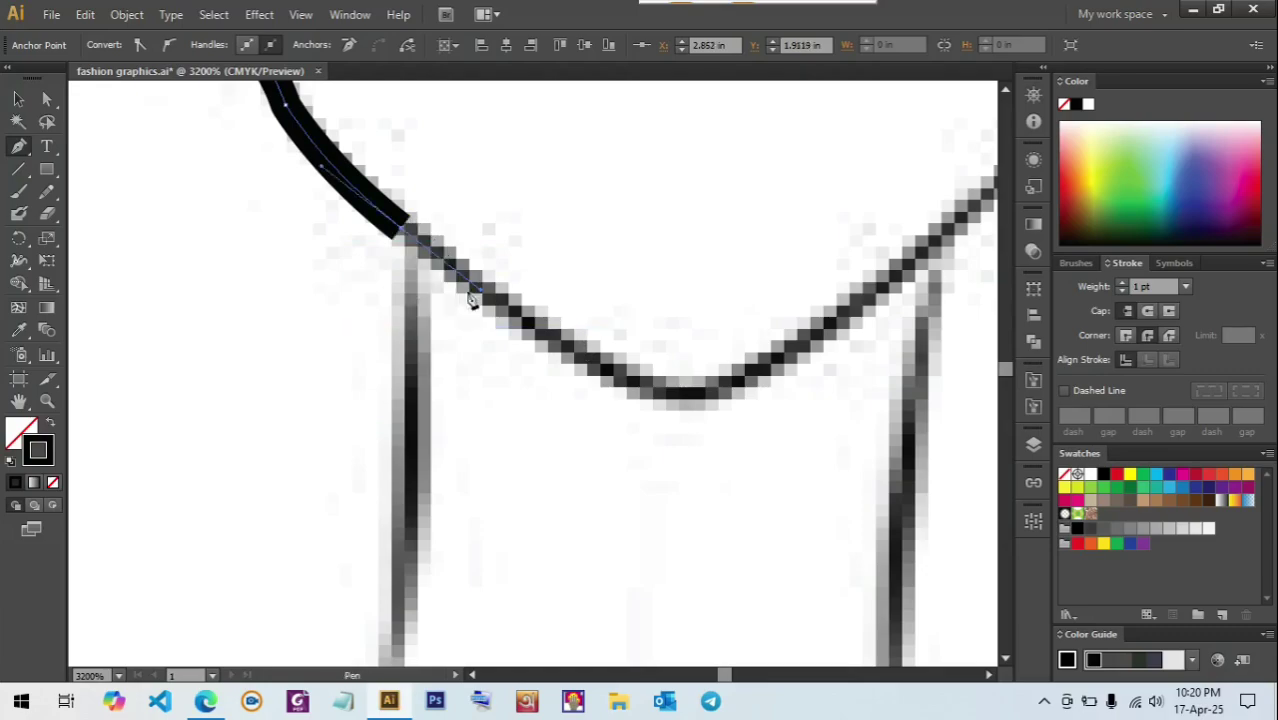
{"action": "left_click", "coordinate": [452, 214]}
{"action": "key", "text": "ctrl+z"}
{"action": "left_click", "coordinate": [614, 378]}
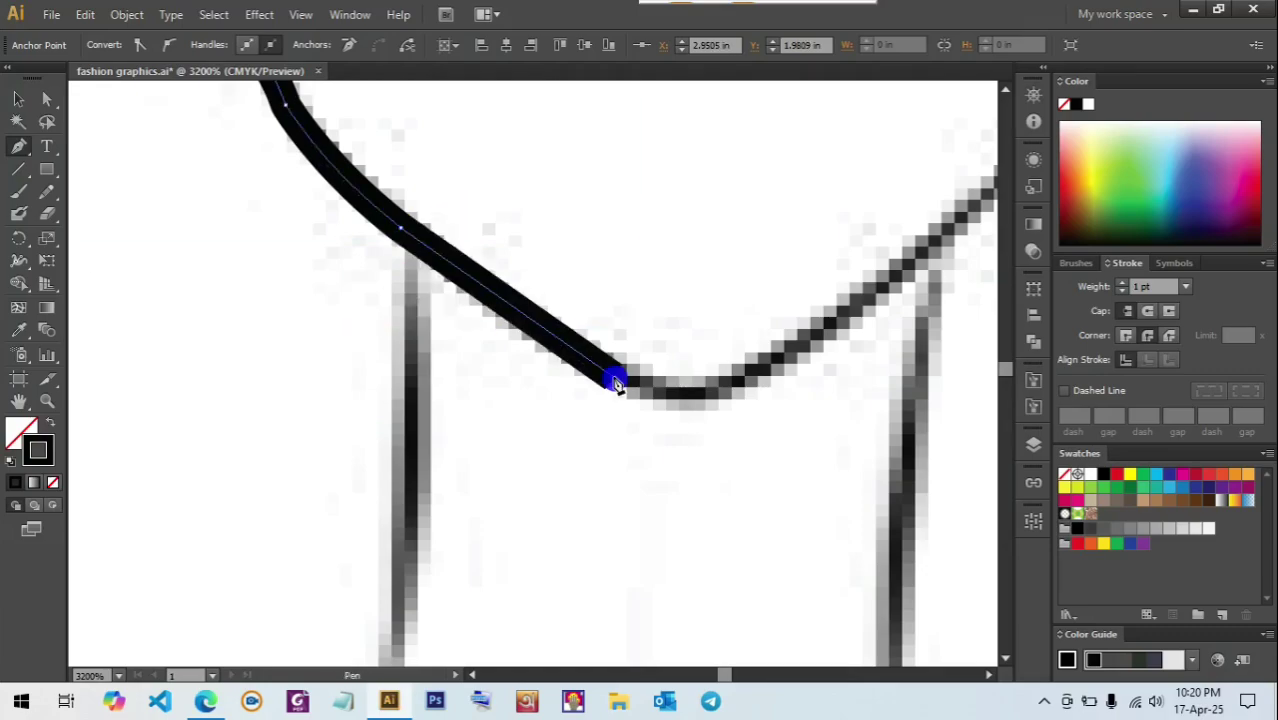
- Trace the chin curve and the right jawline up to the right earlobe
{"action": "scroll", "coordinate": [615, 380], "scroll_direction": "down", "scroll_amount": 2}
{"action": "mouse_move", "coordinate": [684, 393]}
{"action": "left_mouse_down"}
{"action": "mouse_move", "coordinate": [552, 331]}
{"action": "mouse_move", "coordinate": [613, 287]}
{"action": "mouse_move", "coordinate": [531, 385]}
{"action": "left_mouse_up"}
{"action": "left_click", "coordinate": [567, 325]}
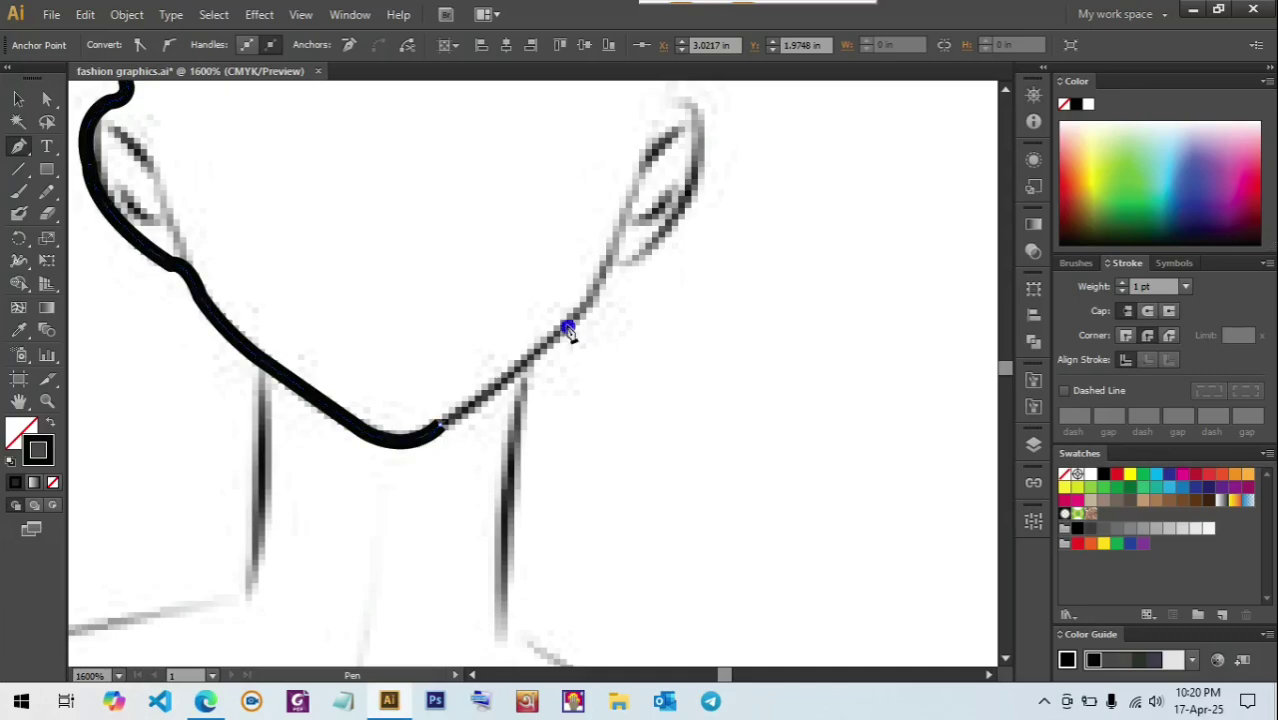
{"action": "left_click", "coordinate": [605, 271]}
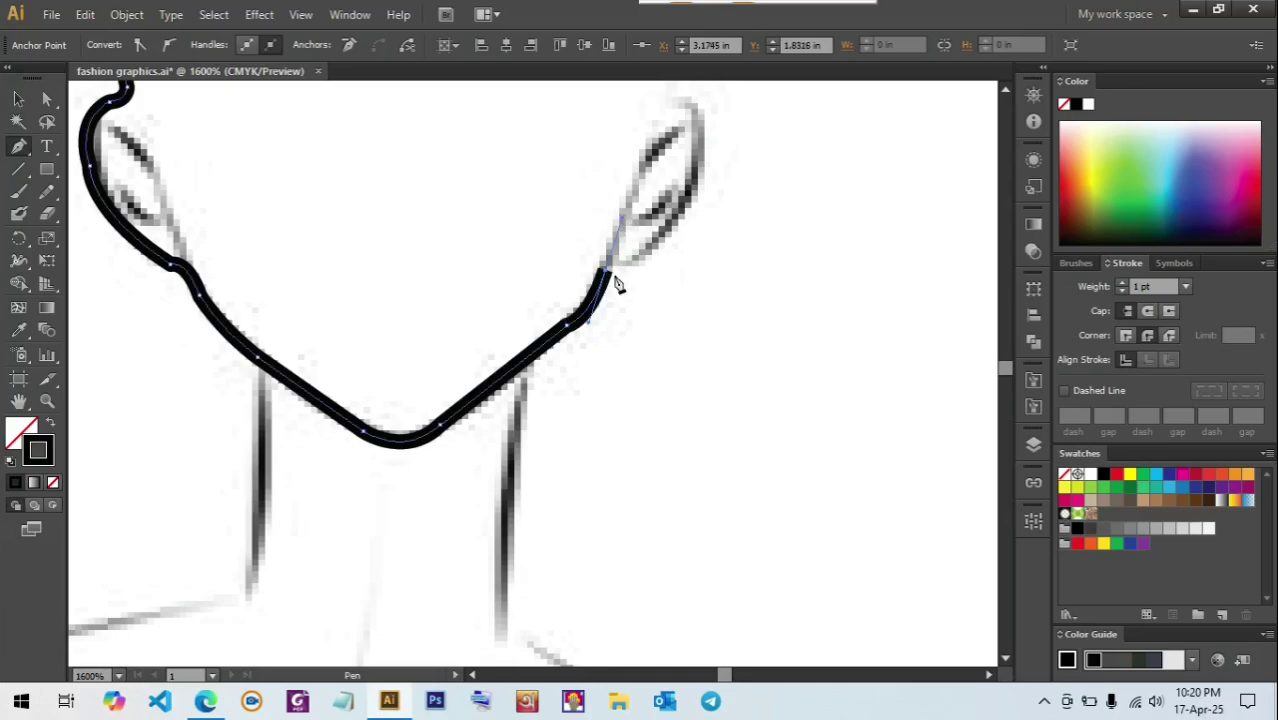
{"action": "key", "text": "ctrl+z"}
{"action": "mouse_move", "coordinate": [609, 261]}
{"action": "left_mouse_down"}
{"action": "mouse_move", "coordinate": [654, 245]}
{"action": "mouse_move", "coordinate": [568, 378]}
{"action": "left_mouse_up"}
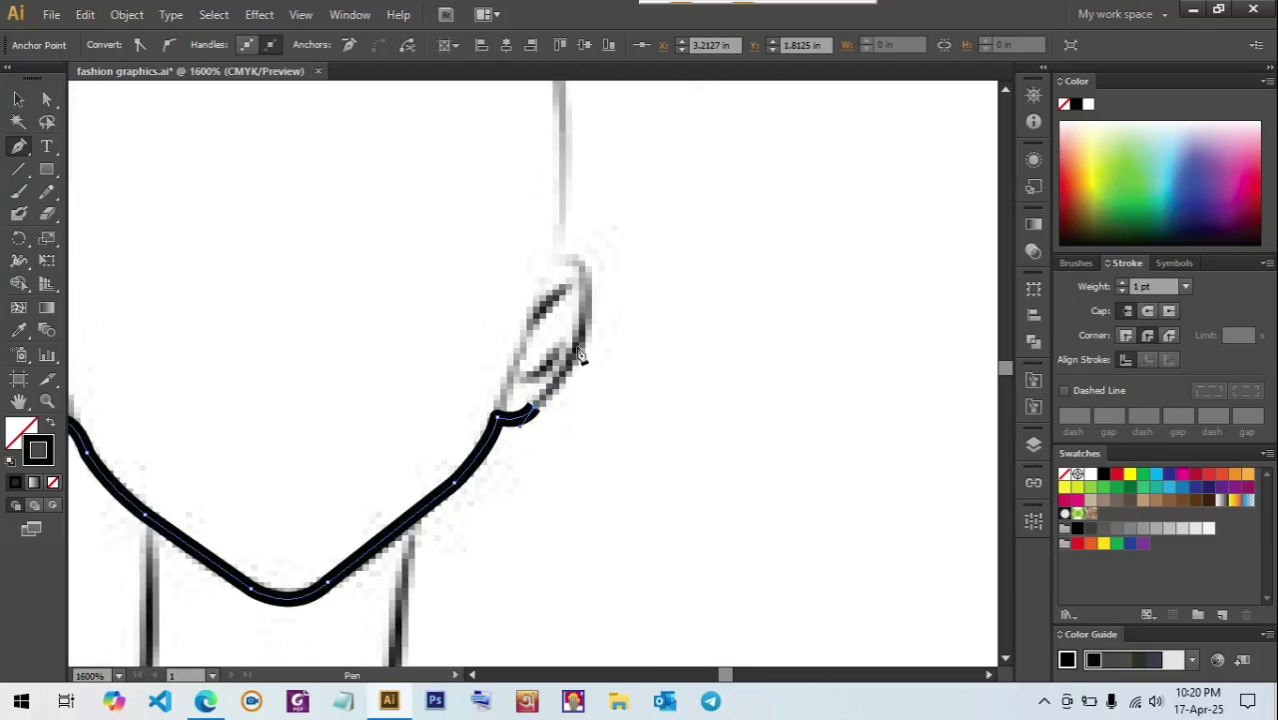
- Trace the outer edge of the right ear up to where it meets the side of the head
{"action": "left_click", "coordinate": [579, 352]}
{"action": "left_click_drag", "start_coordinate": [585, 276], "coordinate": [566, 268]}
{"action": "left_click", "coordinate": [564, 263]}
{"action": "left_click", "coordinate": [562, 223]}
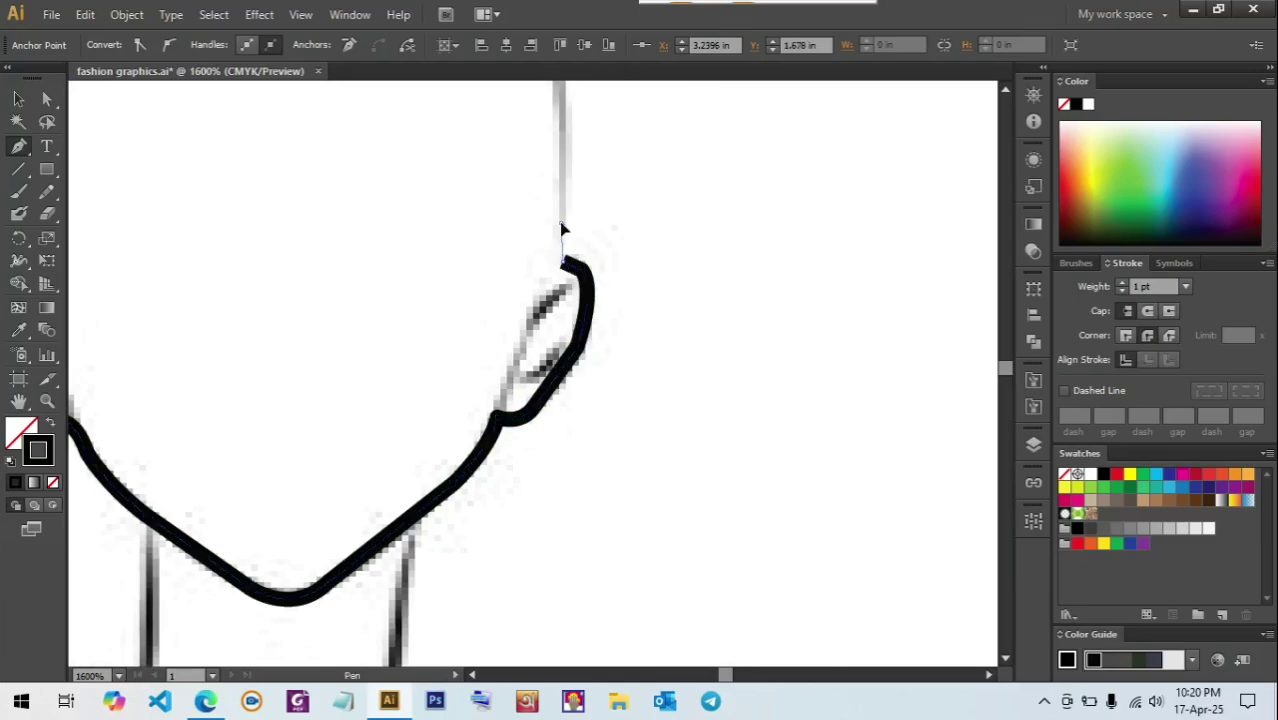
{"action": "left_click_drag", "start_coordinate": [566, 188], "coordinate": [648, 469]}
{"action": "left_click", "coordinate": [561, 225]}
{"action": "key", "text": "space"}
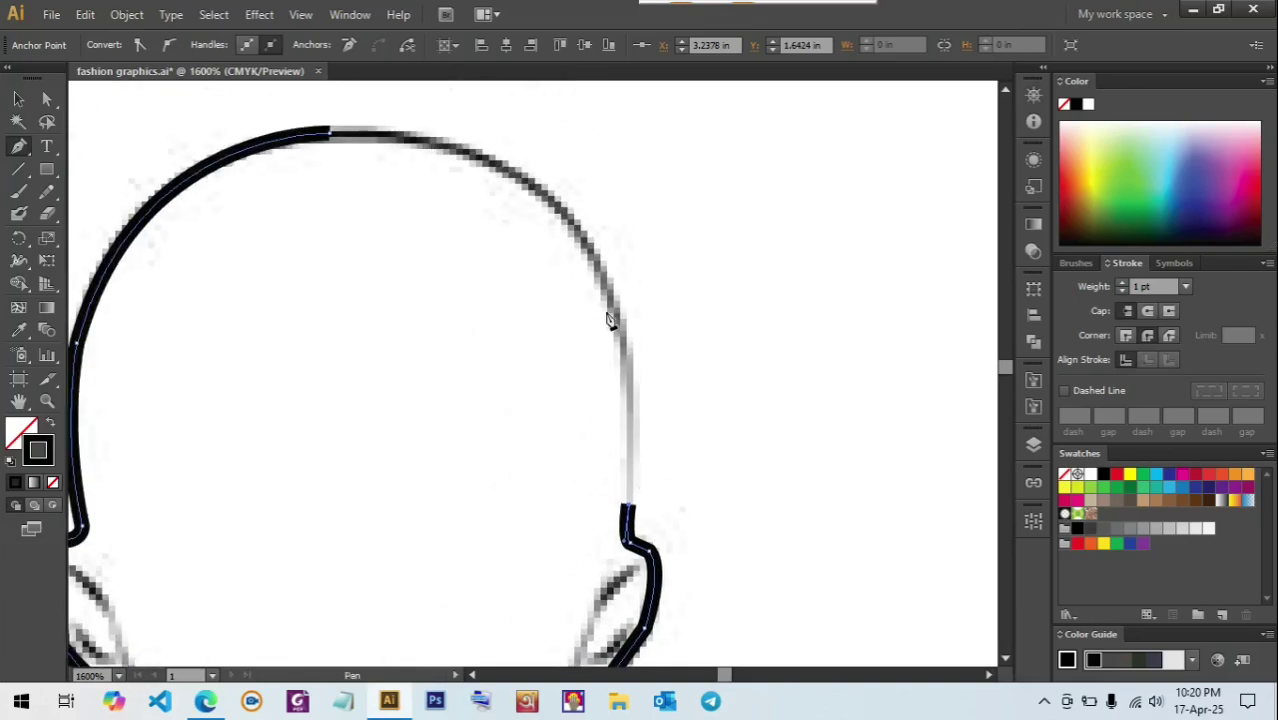
- Trace the right side of the skull up over the crown and close the head path at its starting point
{"action": "left_click", "coordinate": [609, 289]}
{"action": "left_click_drag", "start_coordinate": [568, 179], "coordinate": [568, 179]}
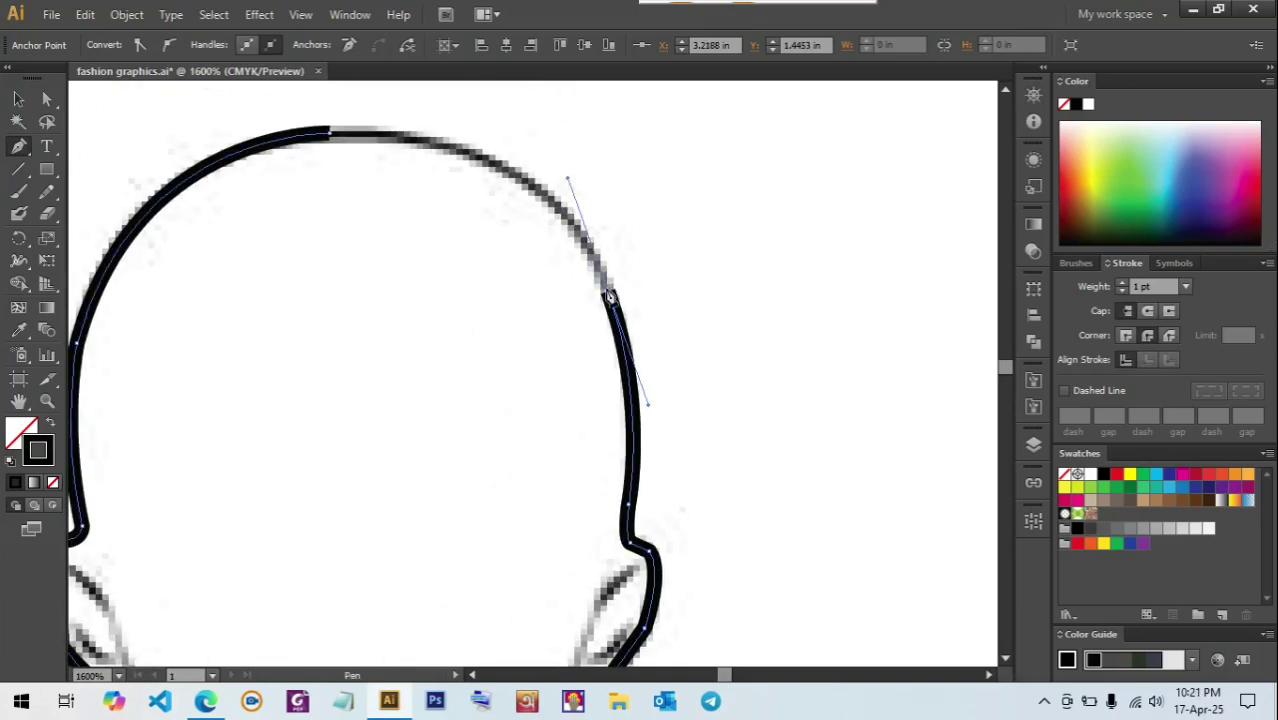
{"action": "left_click", "coordinate": [609, 293]}
{"action": "key", "text": "space"}
{"action": "left_click_drag", "start_coordinate": [570, 257], "coordinate": [428, 188]}
{"action": "left_click", "coordinate": [586, 247]}
{"action": "left_click", "coordinate": [465, 236]}
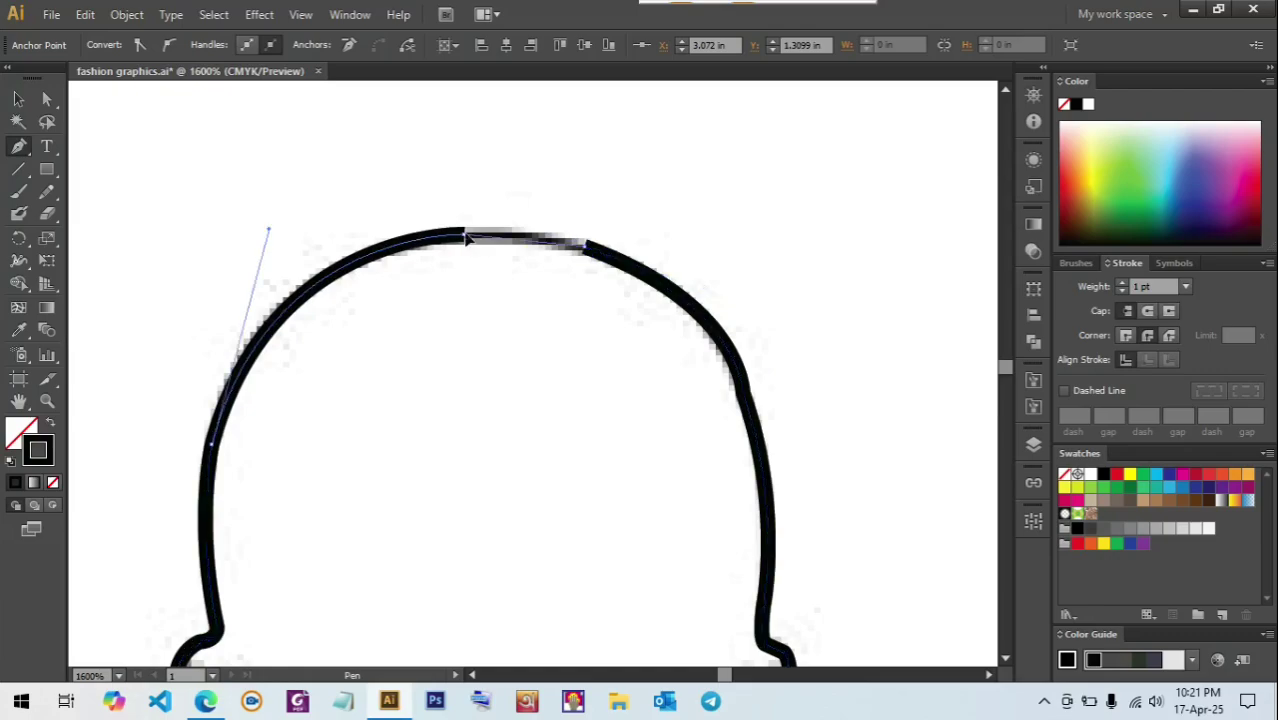
{"action": "left_click_drag", "start_coordinate": [369, 228], "coordinate": [369, 228]}
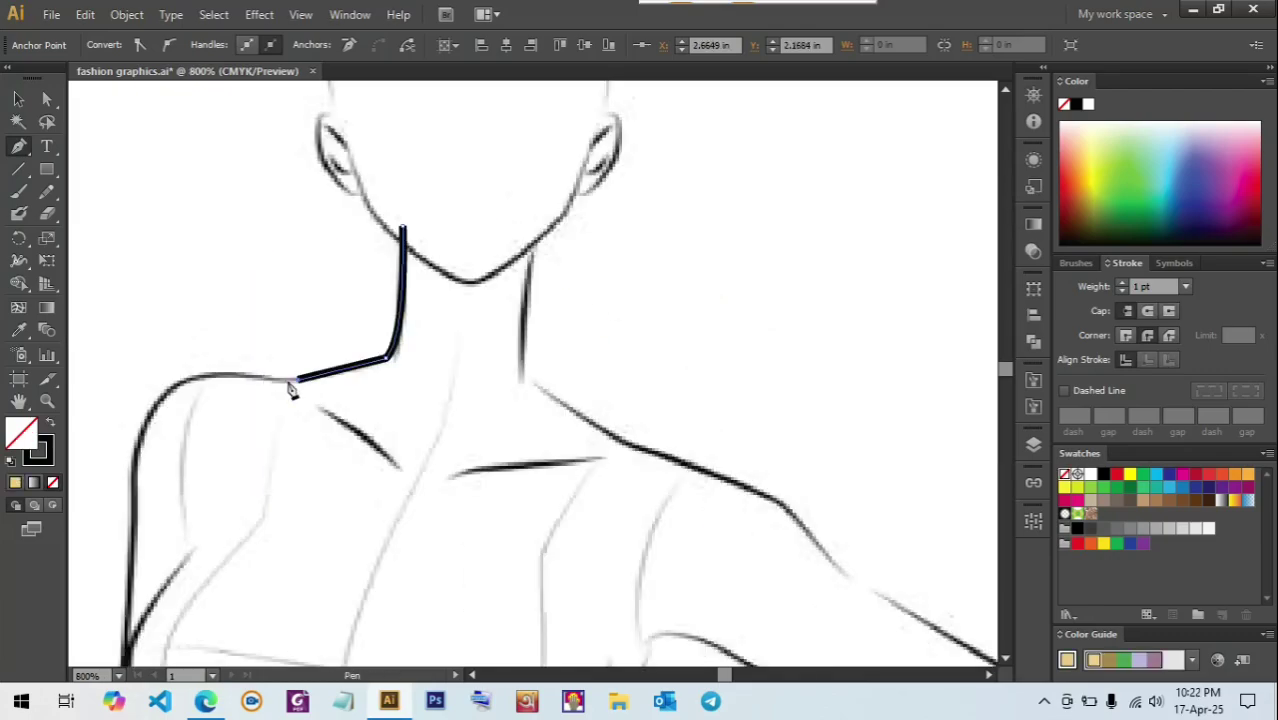
- Continue the body path from the neck over the rounded left shoulder onto the upper arm
{"action": "left_click_drag", "start_coordinate": [260, 376], "coordinate": [225, 361]}
{"action": "left_click", "coordinate": [260, 376]}
{"action": "left_click_drag", "start_coordinate": [322, 420], "coordinate": [525, 272]}
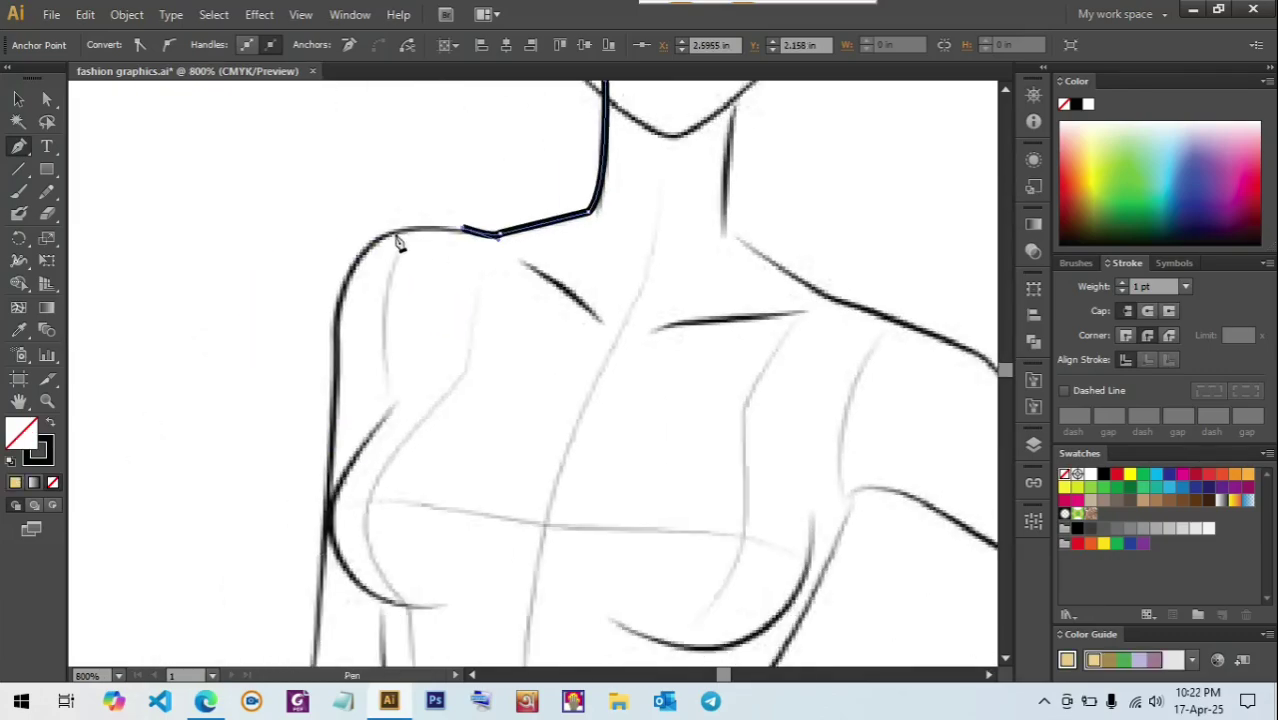
{"action": "left_click_drag", "start_coordinate": [400, 232], "coordinate": [336, 240]}
{"action": "left_click_drag", "start_coordinate": [335, 326], "coordinate": [326, 410]}
{"action": "left_click", "coordinate": [335, 326]}
- Trace the outer edge of the left arm from the upper arm past the elbow onto the forearm
{"action": "left_click_drag", "start_coordinate": [362, 449], "coordinate": [506, 295]}
{"action": "left_click", "coordinate": [474, 321]}
{"action": "left_click_drag", "start_coordinate": [465, 503], "coordinate": [475, 245]}
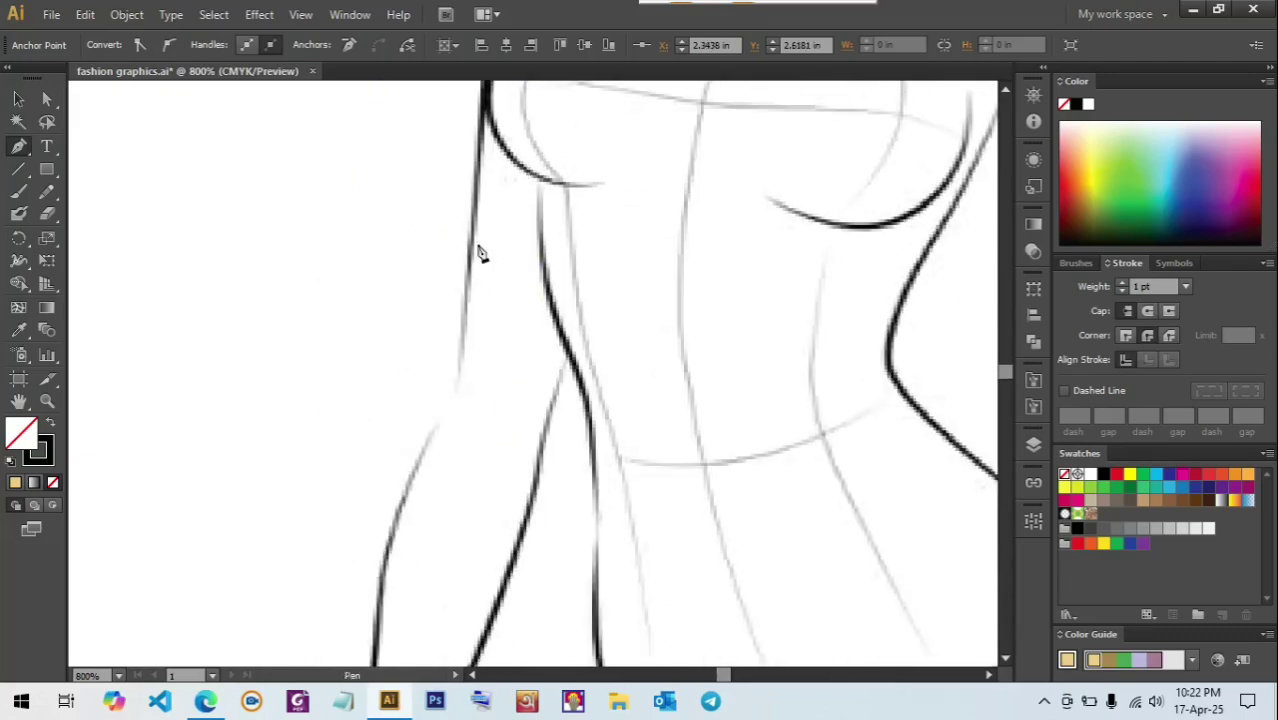
{"action": "left_click", "coordinate": [460, 348]}
{"action": "left_click_drag", "start_coordinate": [460, 414], "coordinate": [503, 278]}
{"action": "left_click", "coordinate": [472, 215]}
{"action": "left_click", "coordinate": [413, 312]}
{"action": "left_click_drag", "start_coordinate": [453, 349], "coordinate": [420, 416]}
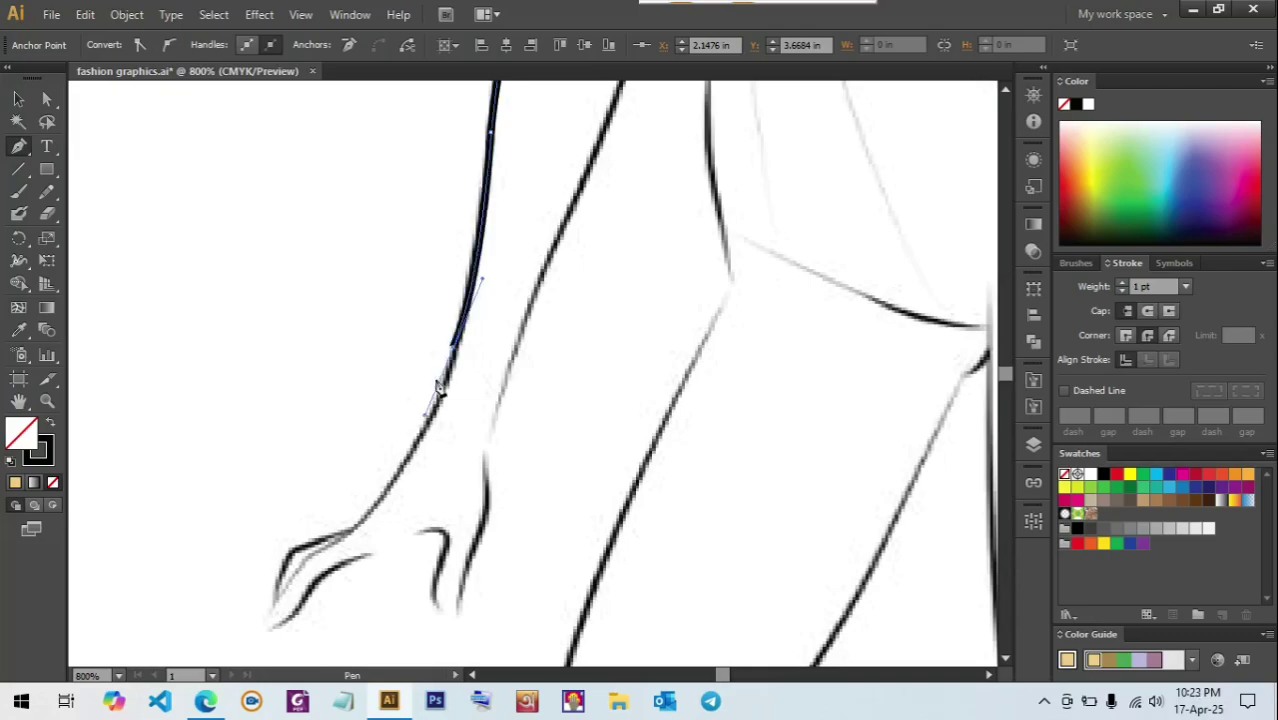
{"action": "left_click", "coordinate": [453, 349]}
{"action": "left_click_drag", "start_coordinate": [390, 480], "coordinate": [429, 459]}
{"action": "key", "text": "ctrl+z"}
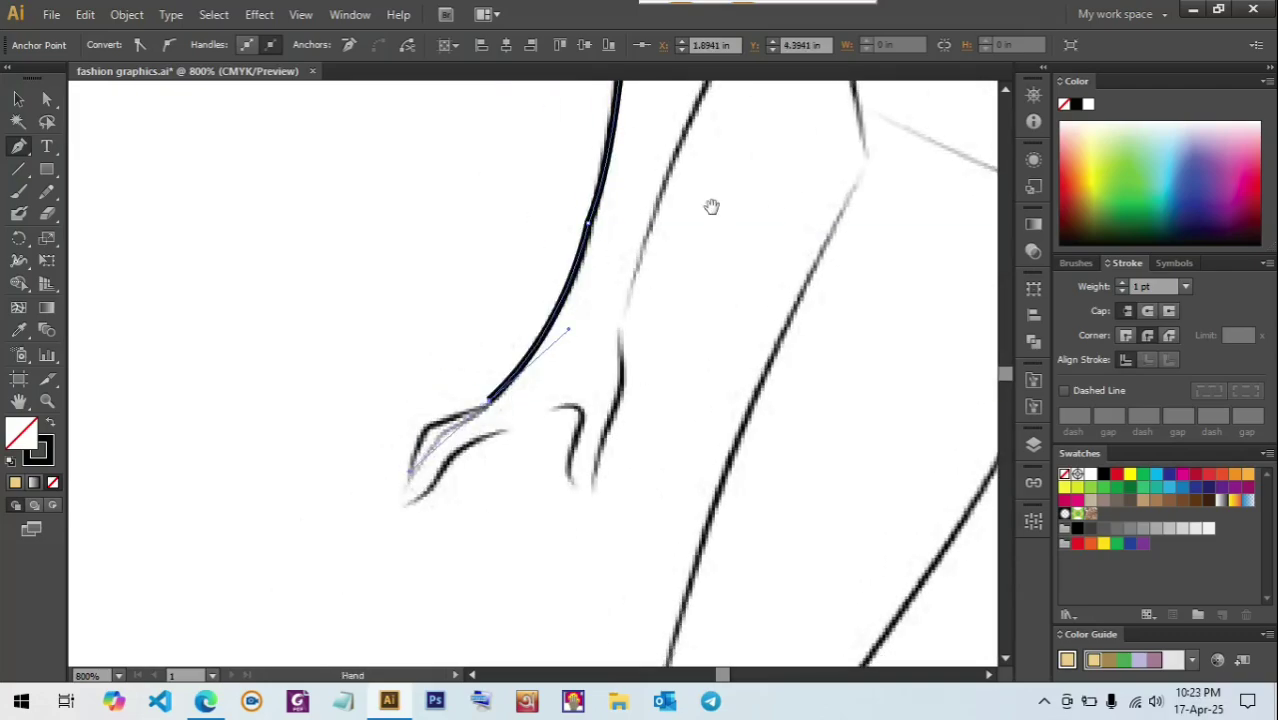
{"action": "left_click_drag", "start_coordinate": [713, 205], "coordinate": [676, 294]}
{"action": "key", "text": "ctrl+z"}
{"action": "key", "text": "ctrl+z"}
{"action": "left_click", "coordinate": [524, 150]}
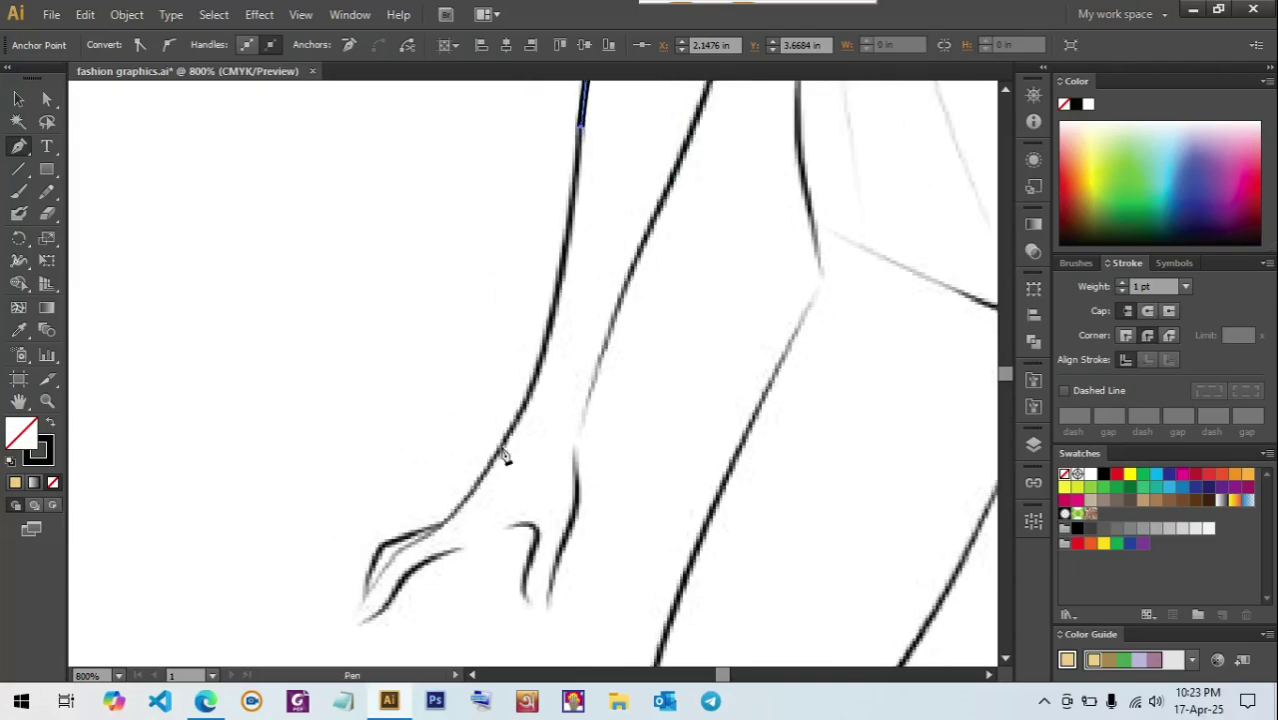
- Trace the outer left forearm in a smooth curve down to the base of the hand
{"action": "mouse_move", "coordinate": [492, 456]}
{"action": "left_mouse_down"}
{"action": "mouse_move", "coordinate": [389, 591]}
{"action": "mouse_move", "coordinate": [404, 613]}
{"action": "mouse_move", "coordinate": [397, 602]}
{"action": "left_mouse_up"}
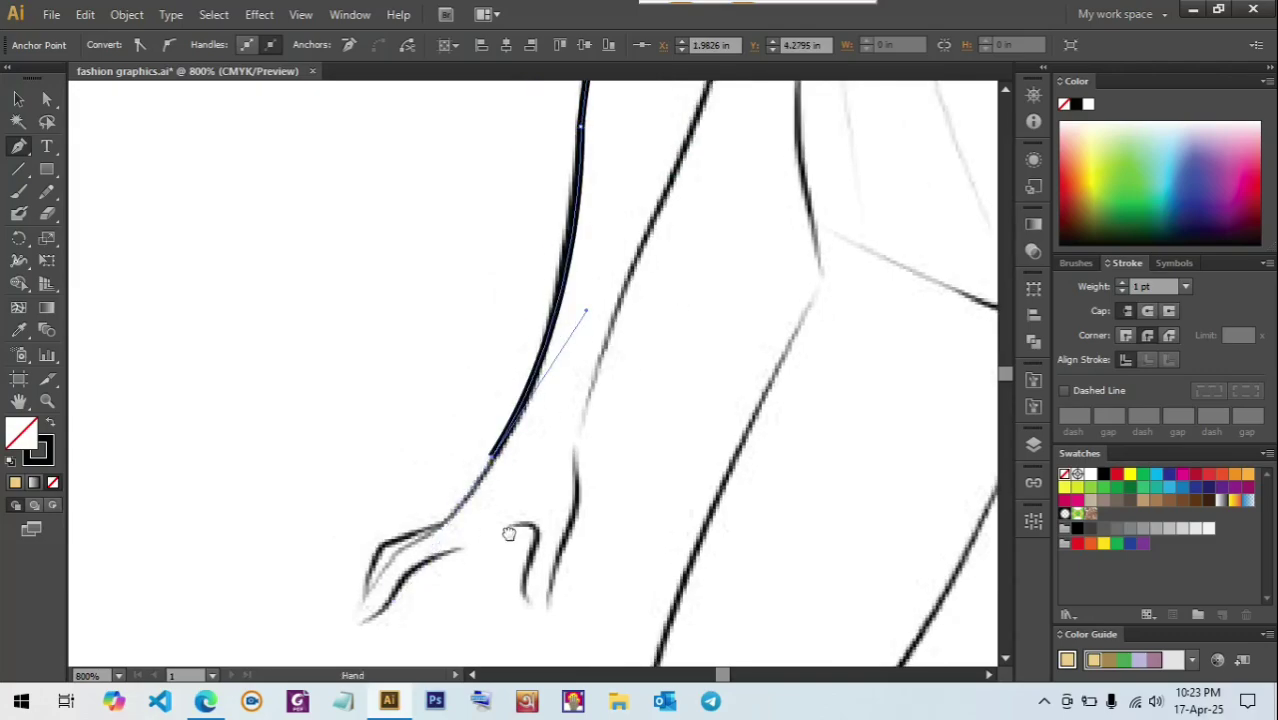
{"action": "scroll", "coordinate": [554, 350], "scroll_direction": "up", "scroll_amount": 1}
{"action": "mouse_move", "coordinate": [509, 533]}
{"action": "left_mouse_down"}
{"action": "mouse_move", "coordinate": [617, 362]}
{"action": "mouse_move", "coordinate": [373, 437]}
{"action": "mouse_move", "coordinate": [376, 457]}
{"action": "mouse_move", "coordinate": [367, 438]}
{"action": "left_mouse_up"}
{"action": "key", "text": "ctrl+z"}
{"action": "left_click", "coordinate": [505, 394]}
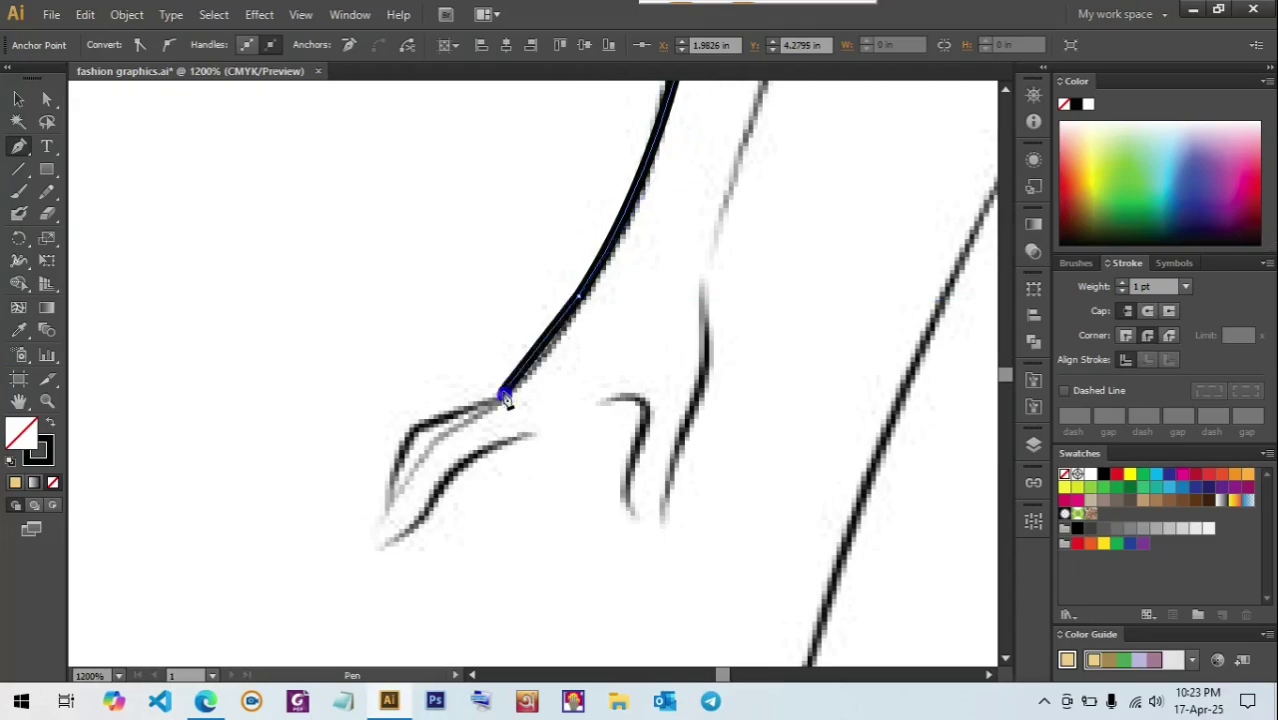
- Trace the back of the left hand and around the tip of the outer finger
{"action": "left_click", "coordinate": [468, 407]}
{"action": "left_click_drag", "start_coordinate": [406, 431], "coordinate": [397, 443]}
{"action": "left_click", "coordinate": [406, 431]}
{"action": "left_click_drag", "start_coordinate": [390, 515], "coordinate": [419, 533]}
{"action": "left_click", "coordinate": [390, 515]}
{"action": "key", "text": "ctrl+z"}
{"action": "left_click", "coordinate": [402, 569]}
{"action": "left_click", "coordinate": [414, 505]}
- Trace the palm edge between the fingers and around the inner fingertip, heading back toward the wrist
{"action": "left_click_drag", "start_coordinate": [472, 457], "coordinate": [503, 456]}
{"action": "left_click", "coordinate": [530, 434]}
{"action": "left_click_drag", "start_coordinate": [524, 461], "coordinate": [518, 498]}
{"action": "left_click", "coordinate": [524, 461]}
{"action": "left_click", "coordinate": [504, 533]}
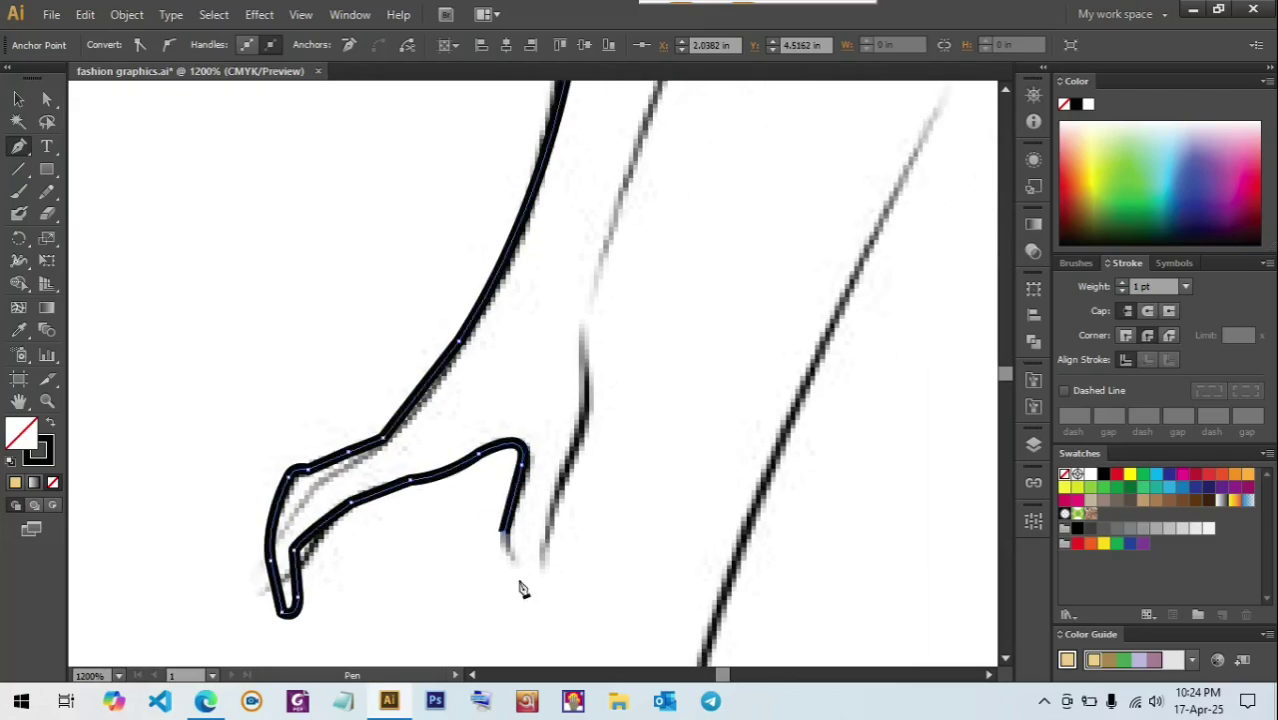
{"action": "left_click_drag", "start_coordinate": [523, 580], "coordinate": [552, 608]}
{"action": "left_click", "coordinate": [523, 580]}
{"action": "left_click_drag", "start_coordinate": [546, 538], "coordinate": [470, 517]}
{"action": "left_click", "coordinate": [546, 538]}
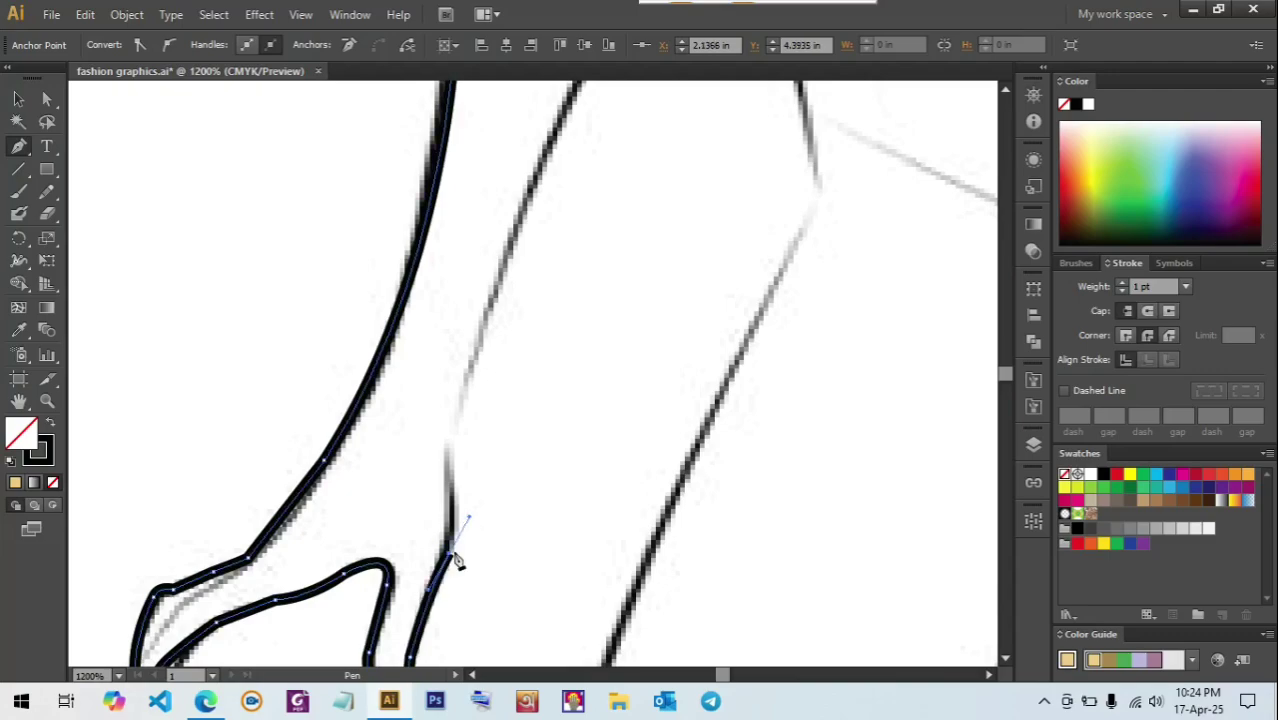
- Trace the inner edge of the left wrist and the lower forearm upward
{"action": "left_click", "coordinate": [451, 468]}
{"action": "mouse_move", "coordinate": [488, 388]}
{"action": "left_mouse_down"}
{"action": "mouse_move", "coordinate": [486, 472]}
{"action": "mouse_move", "coordinate": [491, 404]}
{"action": "left_mouse_up"}
{"action": "left_click", "coordinate": [474, 457]}
{"action": "left_click_drag", "start_coordinate": [646, 207], "coordinate": [517, 368]}
{"action": "left_click_drag", "start_coordinate": [447, 346], "coordinate": [490, 264]}
{"action": "left_click", "coordinate": [449, 343]}
- Trace the inner edge of the left arm up to where it meets the side of the waist
{"action": "left_click_drag", "start_coordinate": [541, 133], "coordinate": [558, 380]}
{"action": "left_click_drag", "start_coordinate": [577, 303], "coordinate": [586, 248]}
{"action": "left_click", "coordinate": [578, 303]}
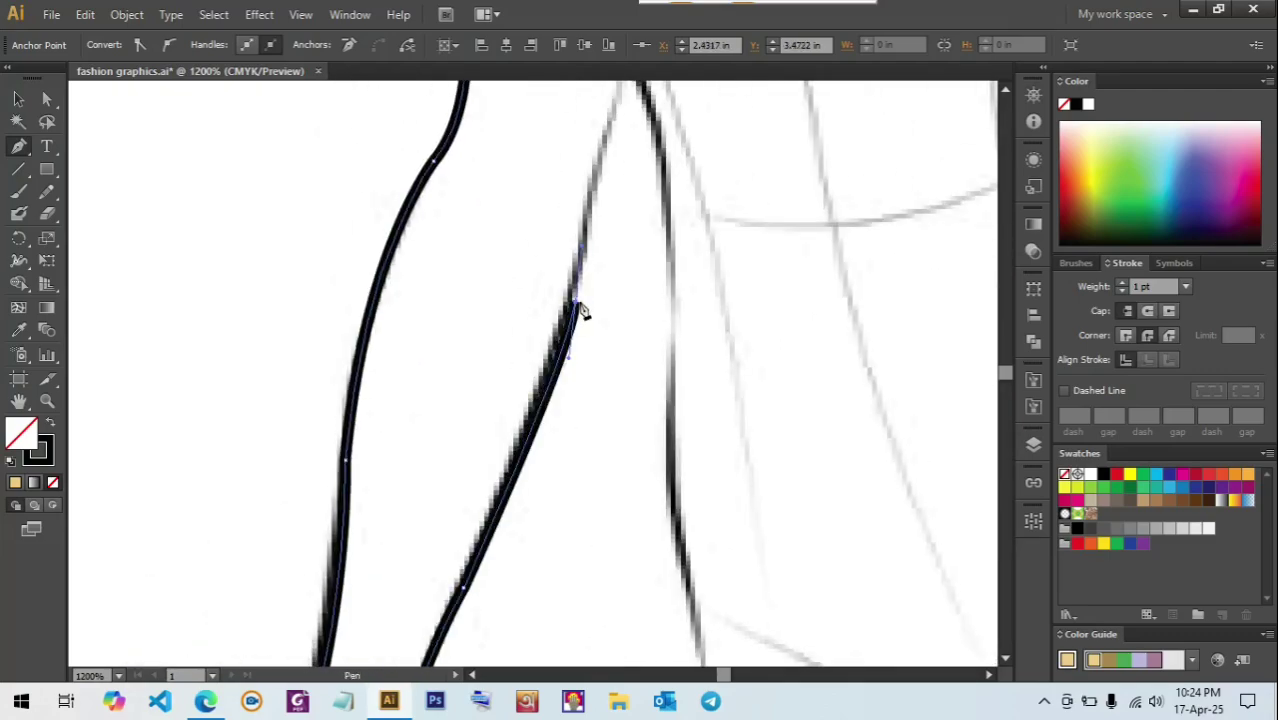
{"action": "left_click_drag", "start_coordinate": [629, 205], "coordinate": [679, 408]}
{"action": "left_click_drag", "start_coordinate": [668, 295], "coordinate": [691, 259]}
{"action": "left_click", "coordinate": [669, 294]}
{"action": "left_click", "coordinate": [683, 270]}
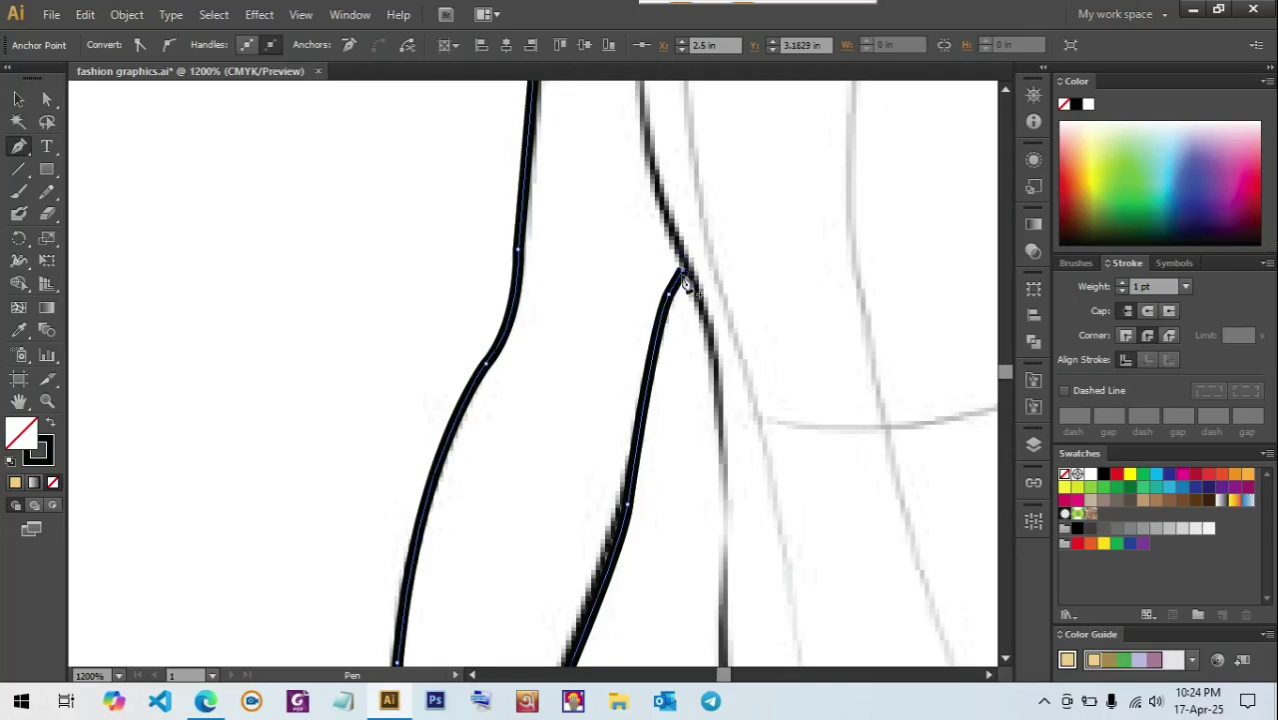
- Trace the left side of the body from the waist down along the hip to the top of the thigh
{"action": "left_click_drag", "start_coordinate": [715, 396], "coordinate": [716, 465]}
{"action": "left_click", "coordinate": [717, 402]}
{"action": "left_click_drag", "start_coordinate": [759, 511], "coordinate": [646, 332]}
{"action": "key", "text": "ctrl+z"}
{"action": "left_click", "coordinate": [602, 217]}
{"action": "left_click_drag", "start_coordinate": [607, 411], "coordinate": [603, 501]}
{"action": "left_click", "coordinate": [607, 411]}
{"action": "left_click_drag", "start_coordinate": [663, 553], "coordinate": [464, 469]}
{"action": "left_click", "coordinate": [442, 351]}
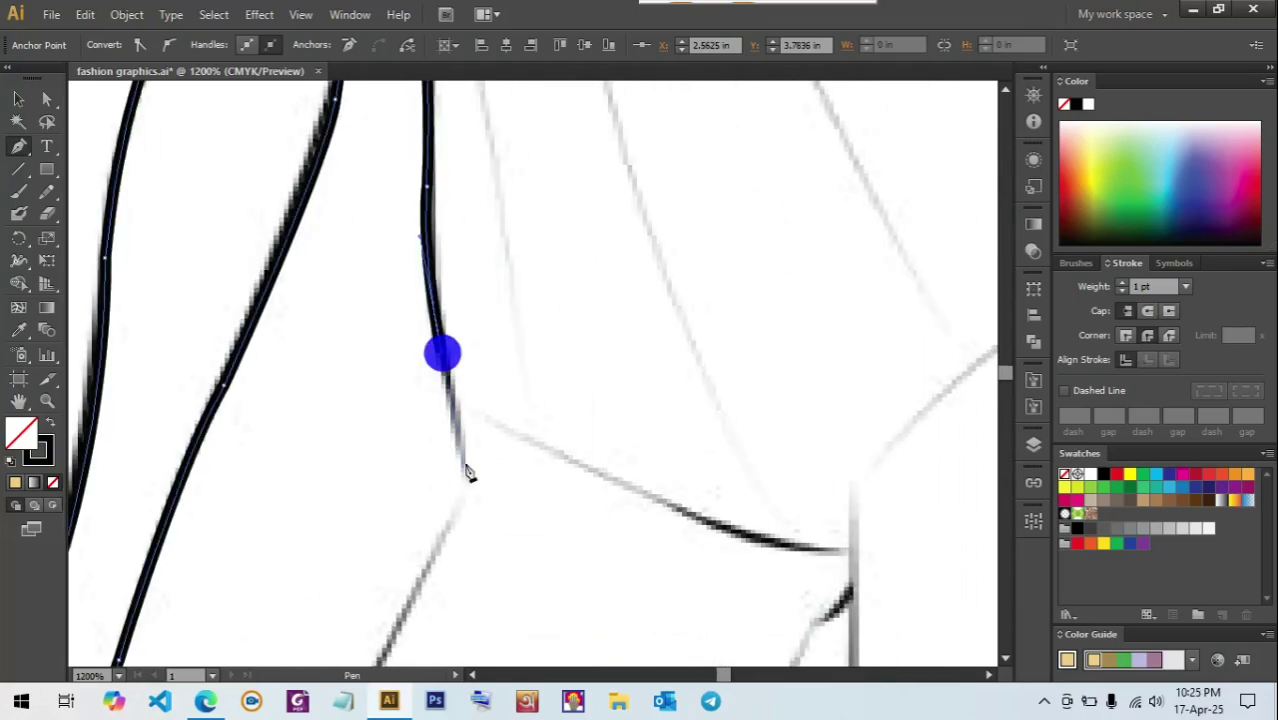
{"action": "left_click", "coordinate": [465, 464]}
- Trace the outer edge of the left thigh down to just above the knee
{"action": "left_click_drag", "start_coordinate": [439, 543], "coordinate": [409, 578]}
{"action": "left_click", "coordinate": [439, 543]}
{"action": "left_click_drag", "start_coordinate": [485, 605], "coordinate": [725, 282]}
{"action": "left_click_drag", "start_coordinate": [564, 453], "coordinate": [541, 523]}
{"action": "left_click", "coordinate": [564, 453]}
{"action": "left_click_drag", "start_coordinate": [638, 590], "coordinate": [656, 285]}
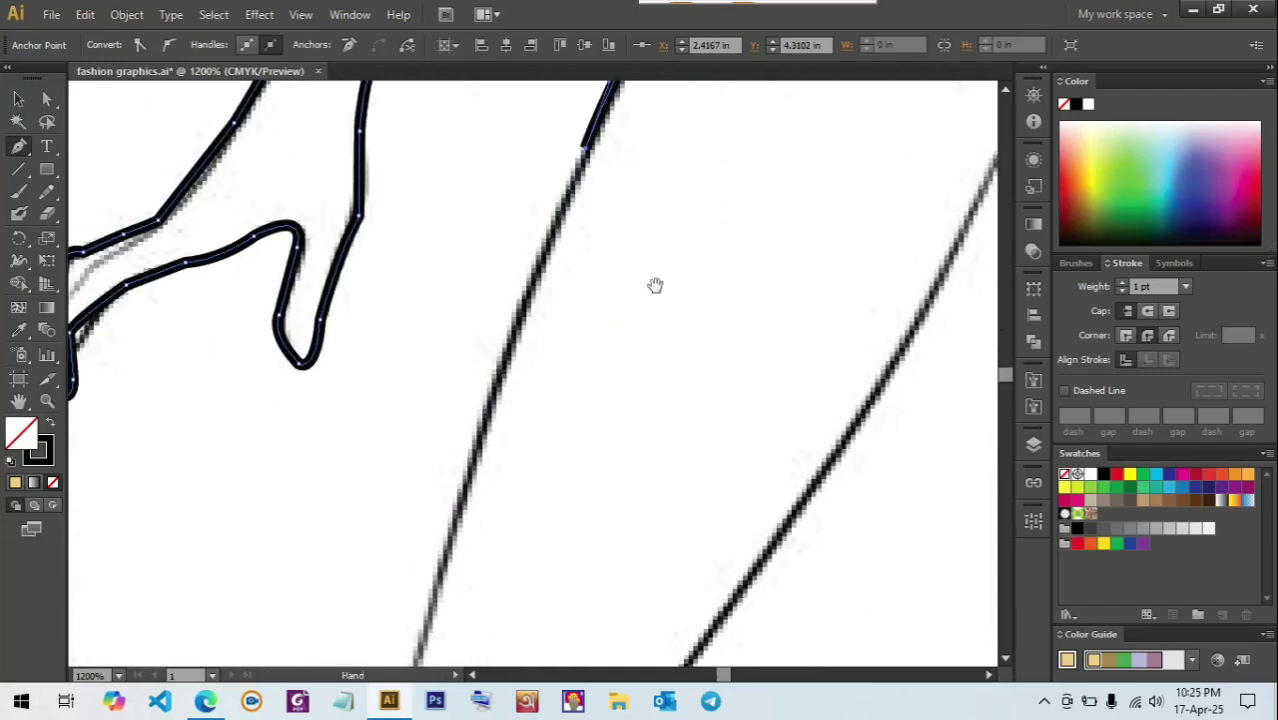
{"action": "scroll", "coordinate": [560, 380], "scroll_direction": "down", "scroll_amount": 1}
{"action": "left_click_drag", "start_coordinate": [489, 472], "coordinate": [477, 532]}
{"action": "left_click", "coordinate": [575, 358]}
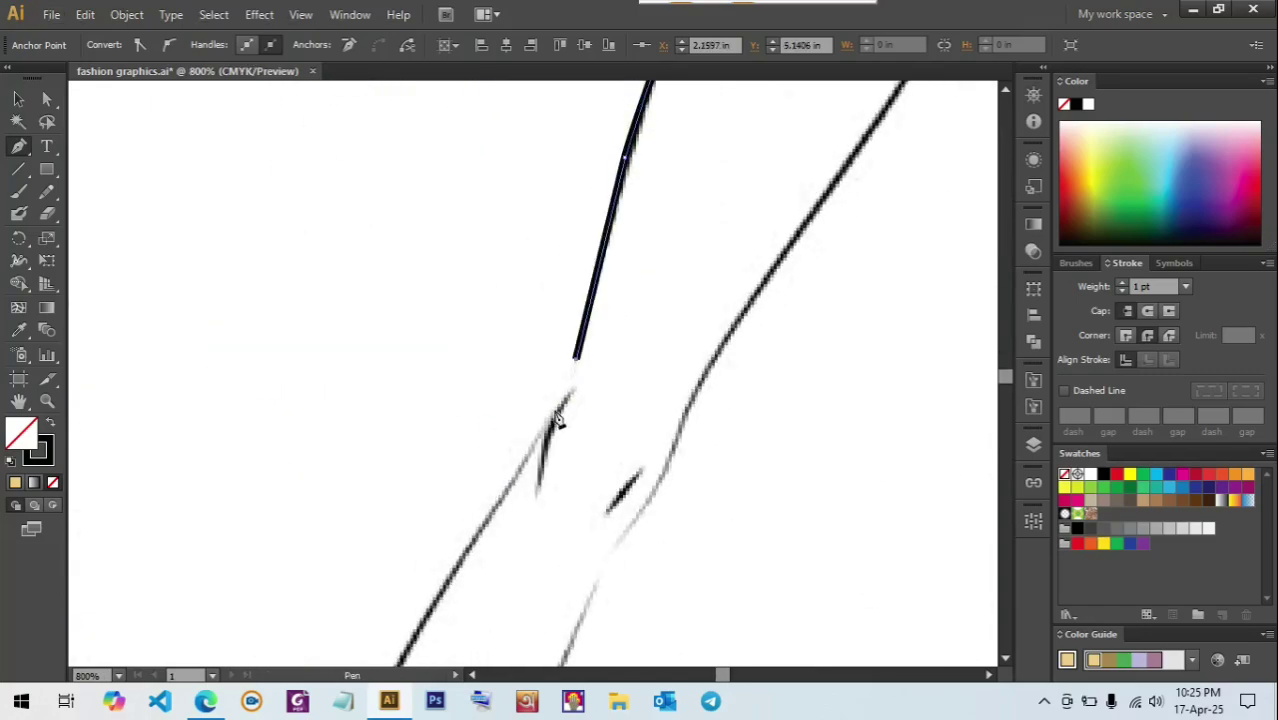
- Trace the outer edge of the left leg from the knee down the shin to the ankle
{"action": "left_click", "coordinate": [549, 415]}
{"action": "left_click_drag", "start_coordinate": [626, 495], "coordinate": [803, 202]}
{"action": "left_click", "coordinate": [585, 345]}
{"action": "left_click_drag", "start_coordinate": [602, 473], "coordinate": [697, 241]}
{"action": "left_click_drag", "start_coordinate": [563, 432], "coordinate": [551, 491]}
{"action": "left_click", "coordinate": [562, 432]}
{"action": "left_click_drag", "start_coordinate": [630, 469], "coordinate": [692, 271]}
{"action": "left_click_drag", "start_coordinate": [588, 363], "coordinate": [580, 376]}
{"action": "left_click", "coordinate": [588, 363]}
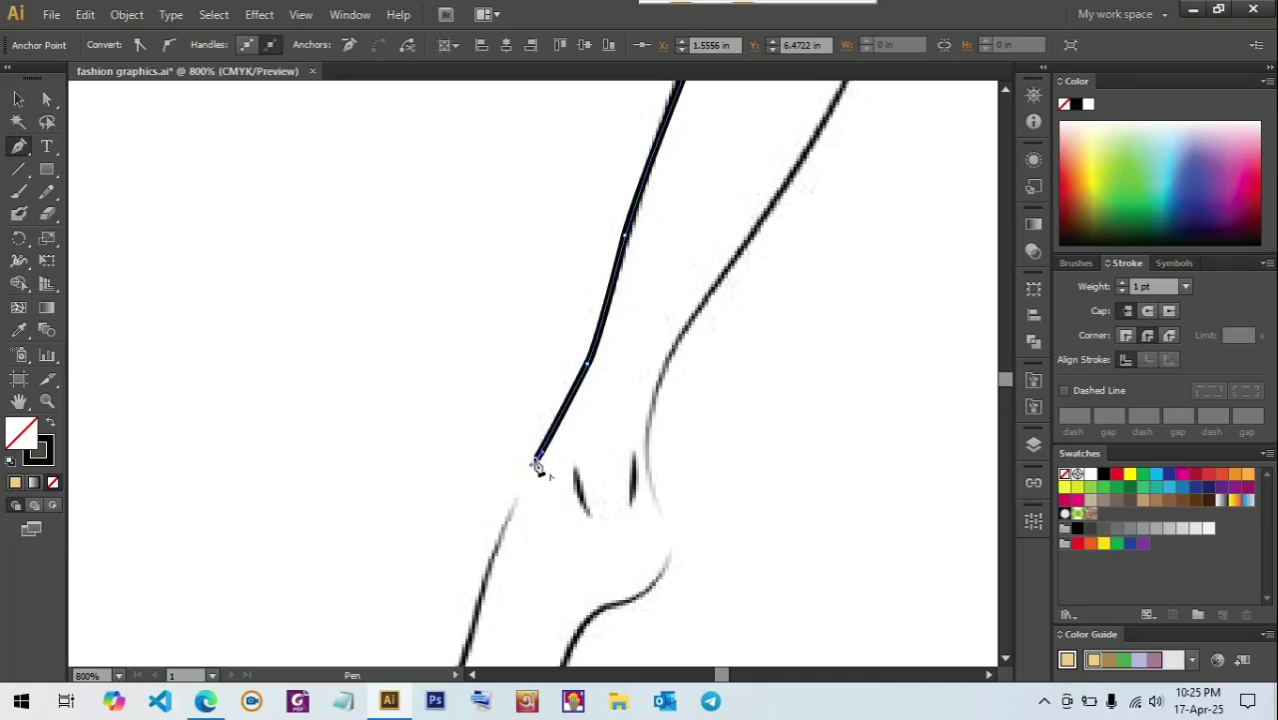
{"action": "left_click", "coordinate": [537, 460]}
- Trace the front of the left foot from the ankle down and around the toes
{"action": "left_click_drag", "start_coordinate": [548, 497], "coordinate": [559, 283]}
{"action": "left_click", "coordinate": [474, 465]}
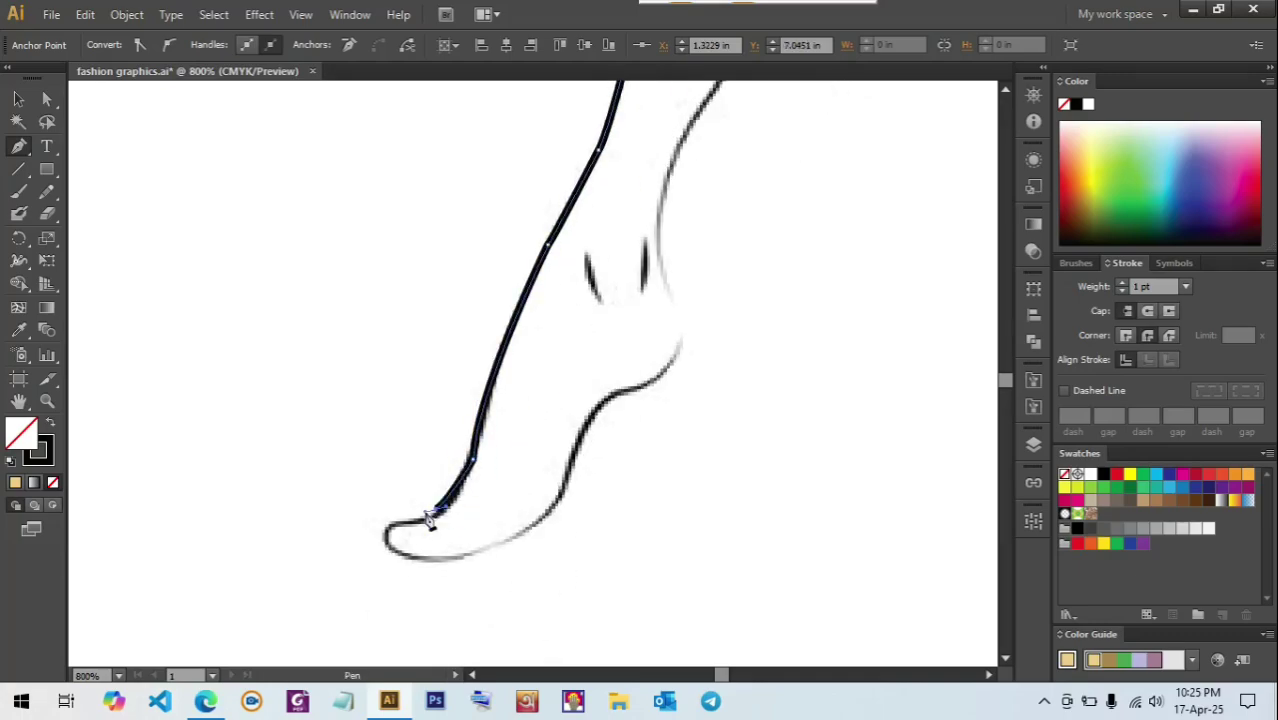
{"action": "left_click_drag", "start_coordinate": [386, 523], "coordinate": [441, 564]}
{"action": "left_click", "coordinate": [392, 522]}
{"action": "left_click", "coordinate": [406, 555]}
- Trace the sole of the left foot and up around the heel to the back of the ankle
{"action": "left_click_drag", "start_coordinate": [546, 515], "coordinate": [599, 346]}
{"action": "left_click", "coordinate": [545, 515]}
{"action": "left_click", "coordinate": [581, 431]}
{"action": "left_click_drag", "start_coordinate": [630, 392], "coordinate": [548, 460]}
{"action": "left_click", "coordinate": [630, 392]}
{"action": "left_click_drag", "start_coordinate": [566, 435], "coordinate": [573, 404]}
{"action": "left_click", "coordinate": [566, 435]}
{"action": "left_click_drag", "start_coordinate": [556, 368], "coordinate": [541, 326]}
{"action": "left_click", "coordinate": [556, 364]}
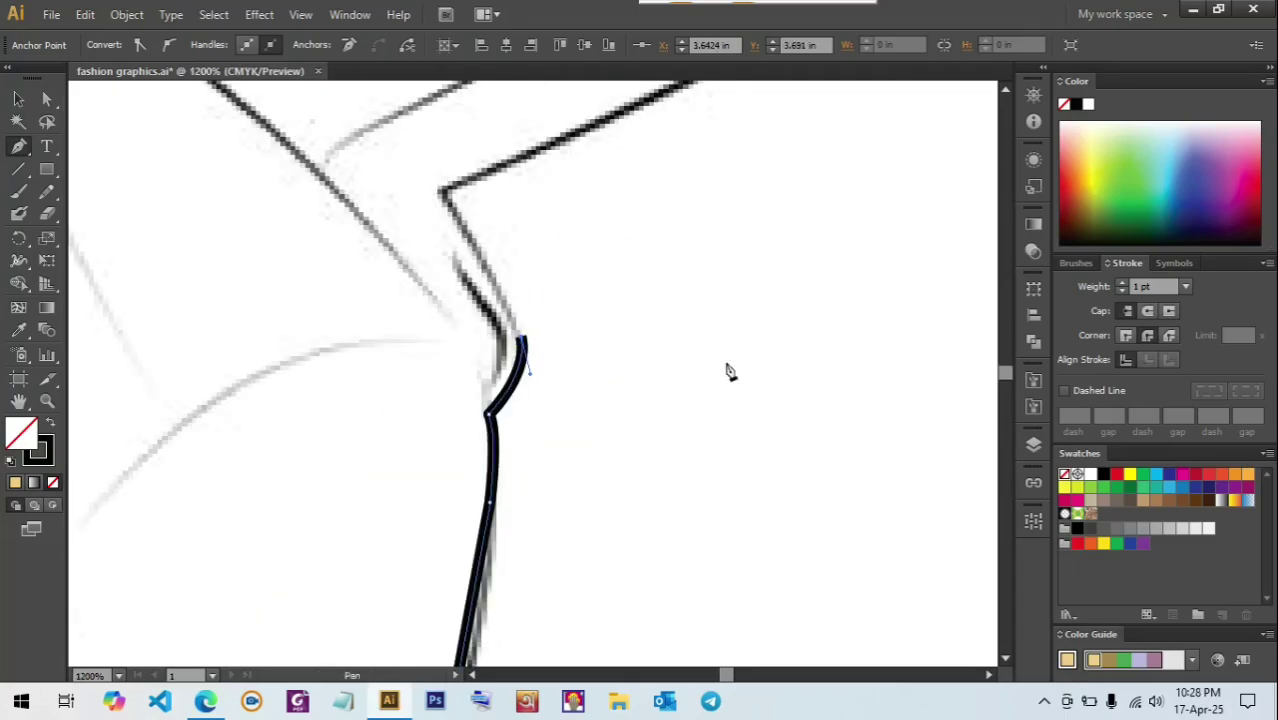
{"action": "key", "text": "ctrl+plus"}
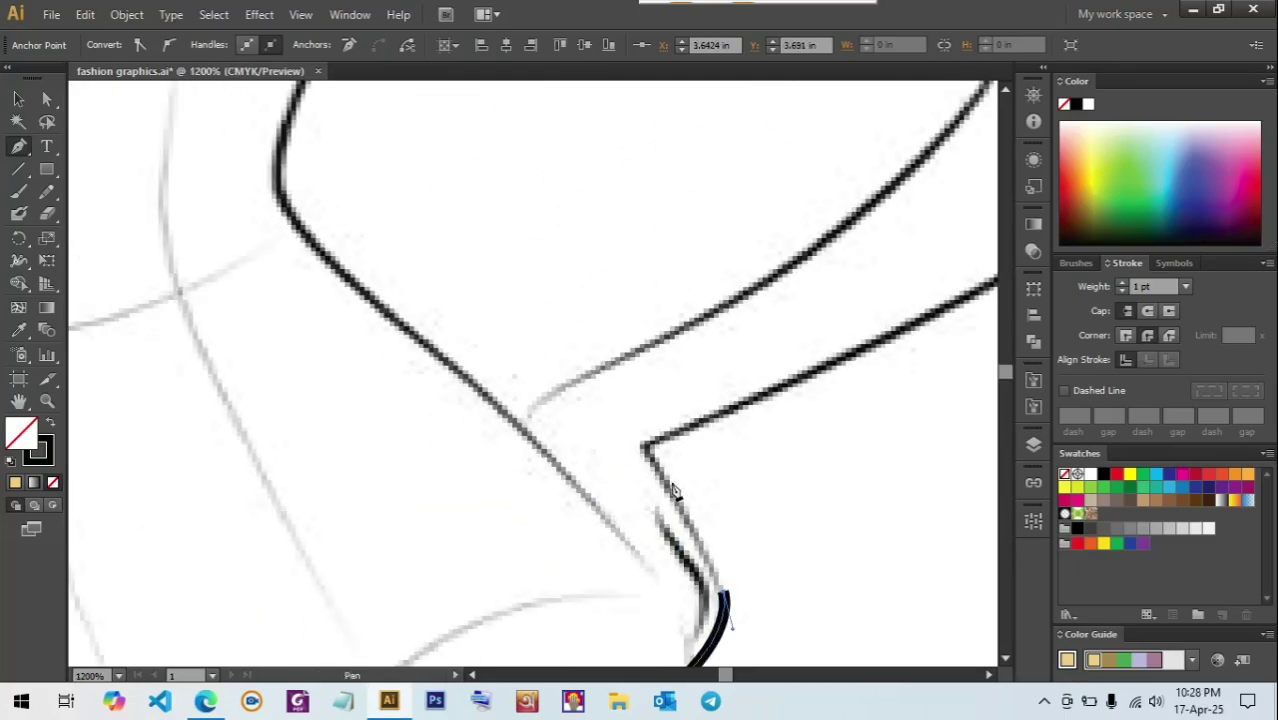
- Try to trace the outer edge of the bent arm from the hand along the forearm toward the elbow
{"action": "left_click_drag", "start_coordinate": [689, 427], "coordinate": [724, 413]}
{"action": "left_click", "coordinate": [689, 427]}
{"action": "left_click_drag", "start_coordinate": [885, 330], "coordinate": [442, 498]}
{"action": "left_click_drag", "start_coordinate": [650, 404], "coordinate": [696, 354]}
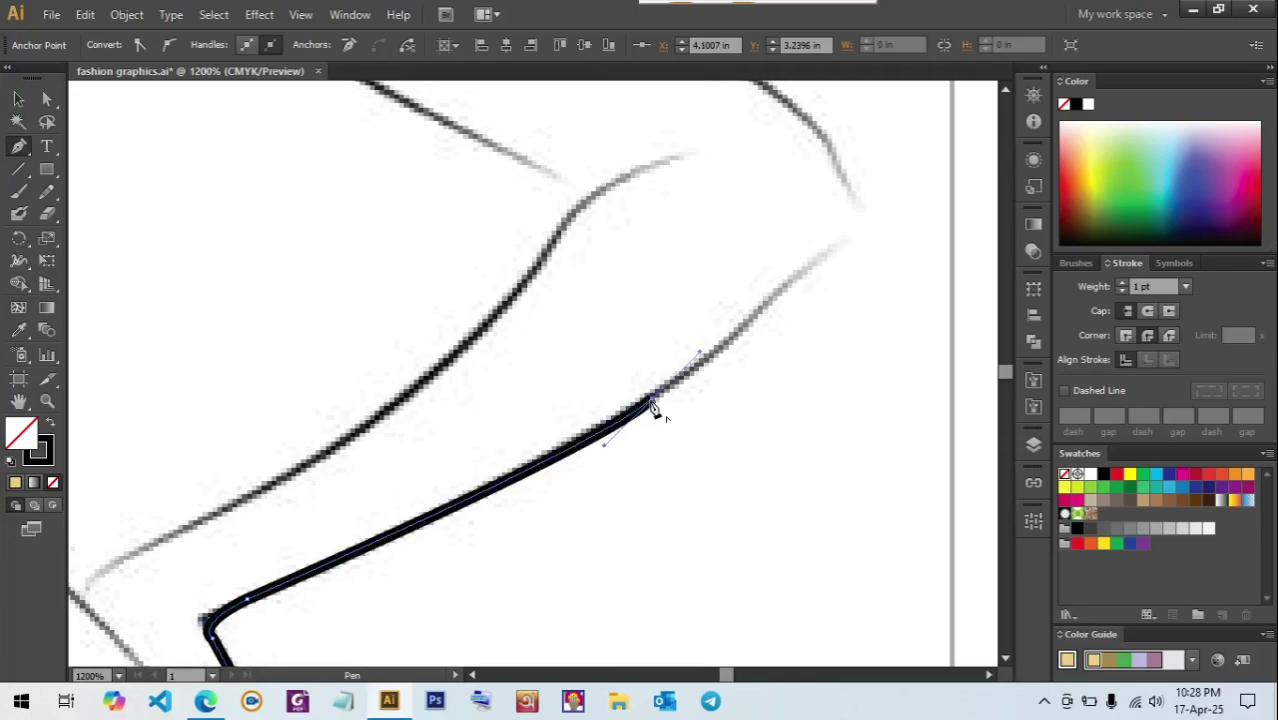
{"action": "left_click", "coordinate": [651, 405]}
{"action": "left_click_drag", "start_coordinate": [795, 320], "coordinate": [427, 588]}
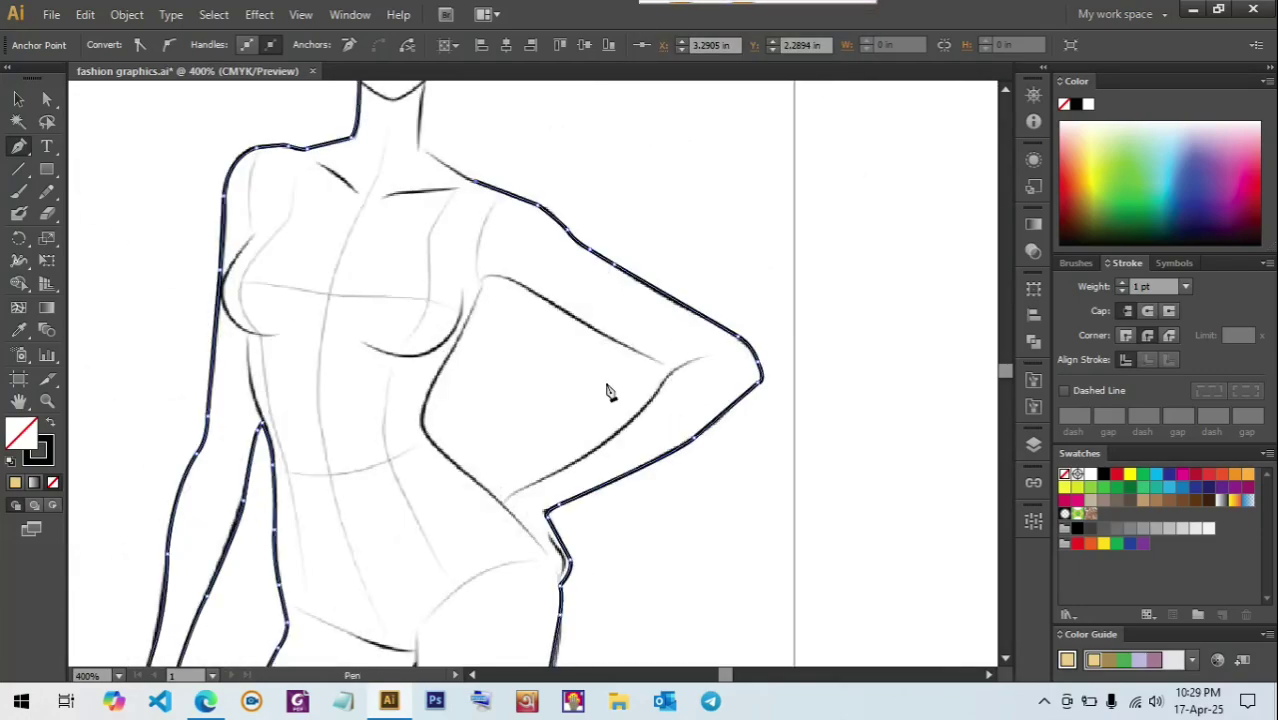
- Undo the bent arm's outer outline and the hand's edge back to the top of the thigh
{"action": "key", "text": "ctrl+z"}
{"action": "key", "text": "ctrl+z"}
{"action": "key", "text": "ctrl+z"}
{"action": "key", "text": "ctrl+z"}
{"action": "key", "text": "ctrl+z"}
{"action": "key", "text": "ctrl+z"}
{"action": "key", "text": "ctrl+z"}
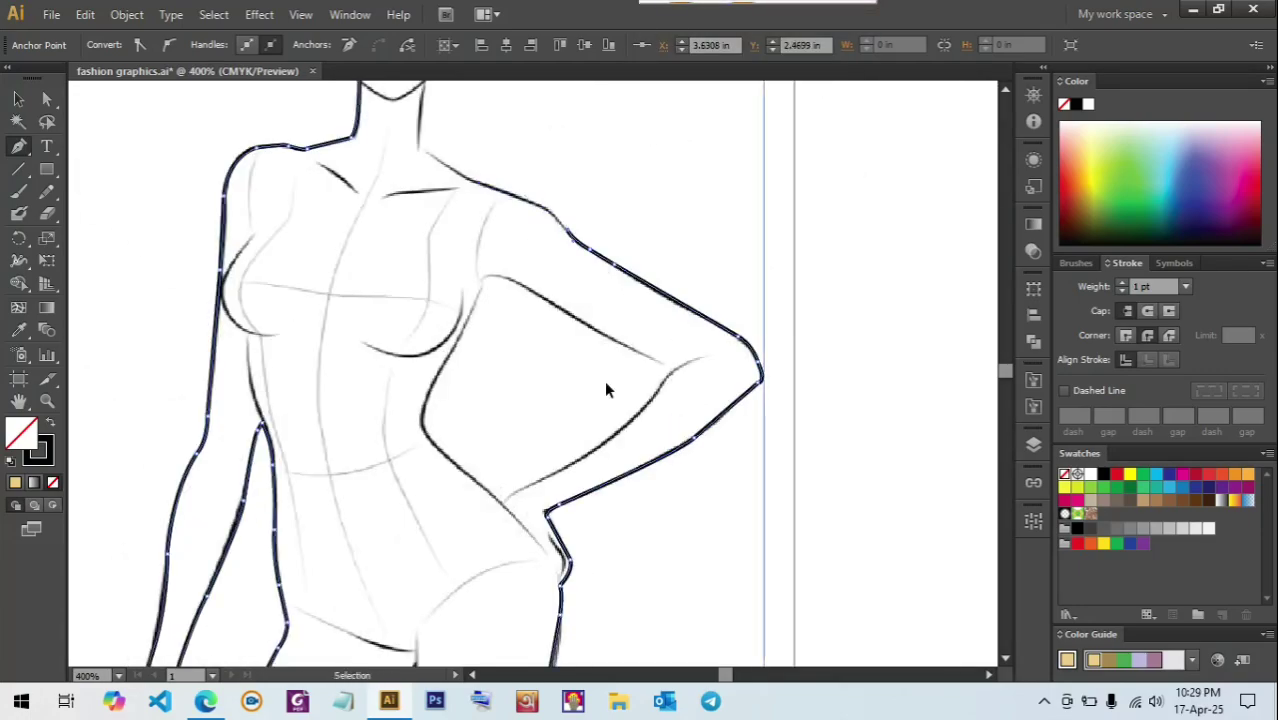
{"action": "key", "text": "ctrl+z"}
{"action": "key", "text": "ctrl+z"}
{"action": "key", "text": "ctrl+z"}
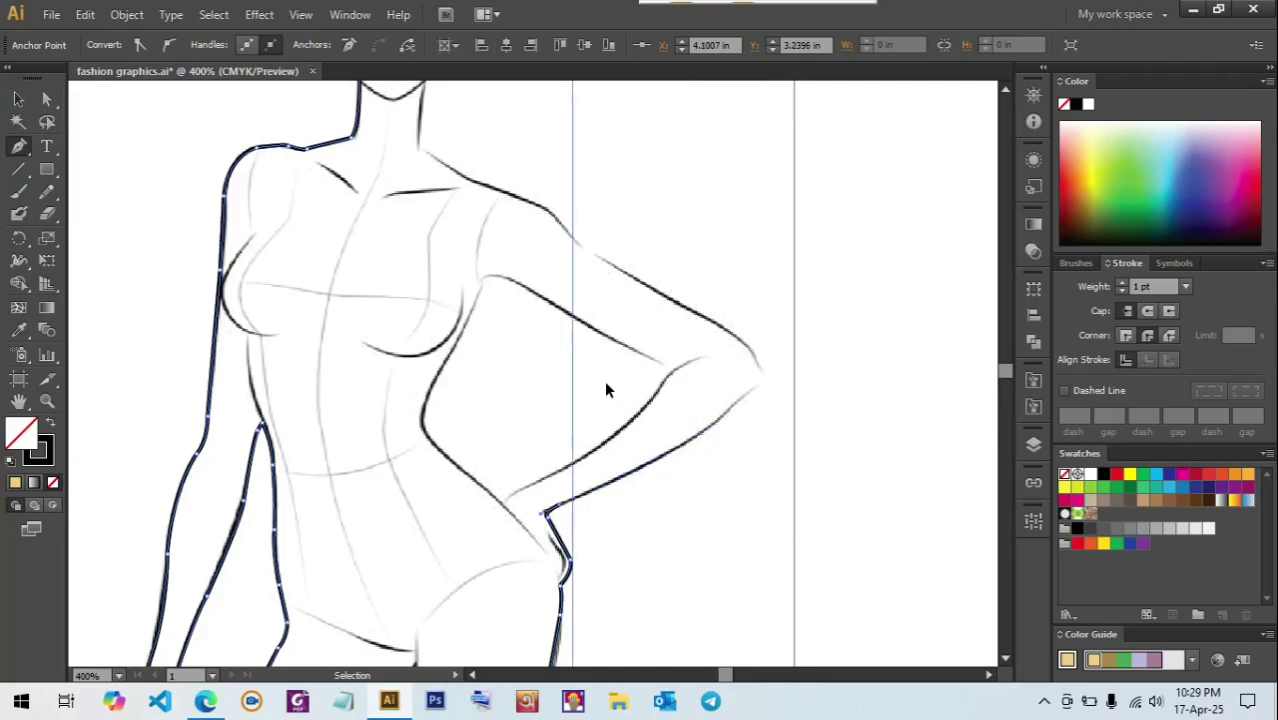
{"action": "key", "text": "ctrl+z"}
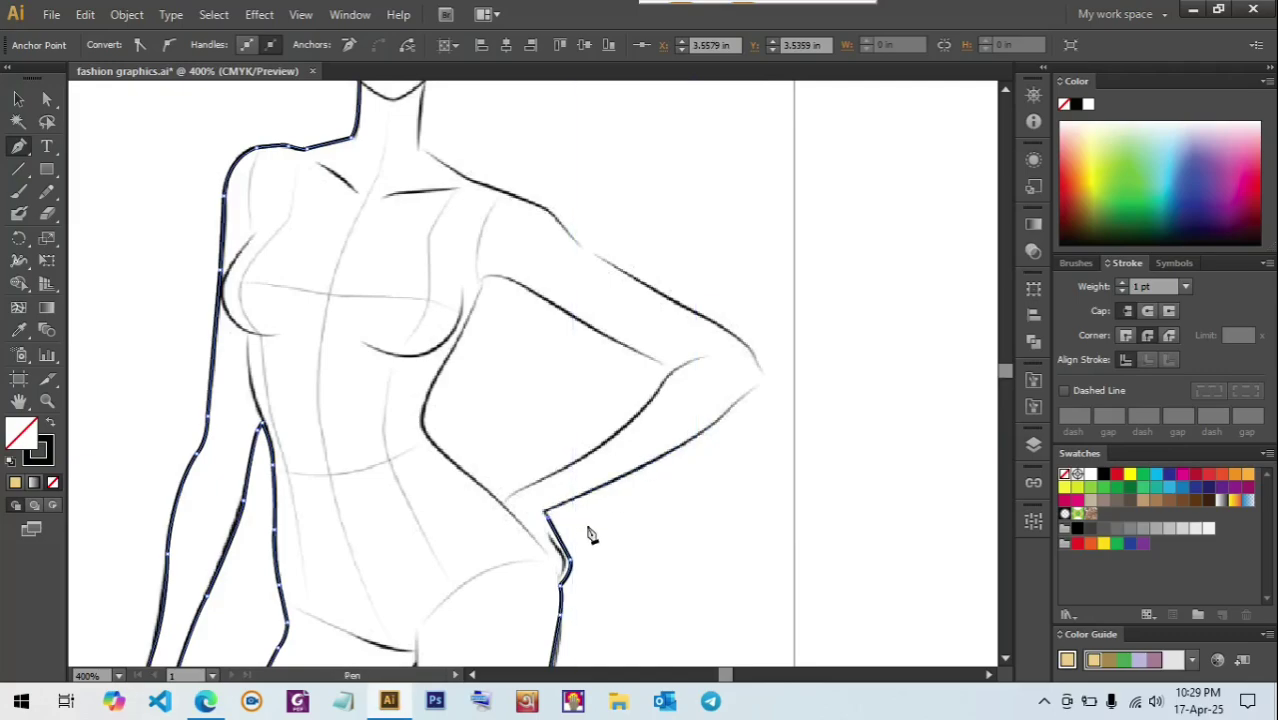
{"action": "scroll", "coordinate": [585, 558], "scroll_direction": "up", "scroll_amount": 4}
{"action": "left_click_drag", "start_coordinate": [593, 543], "coordinate": [648, 306]}
{"action": "key", "text": "ctrl+z"}
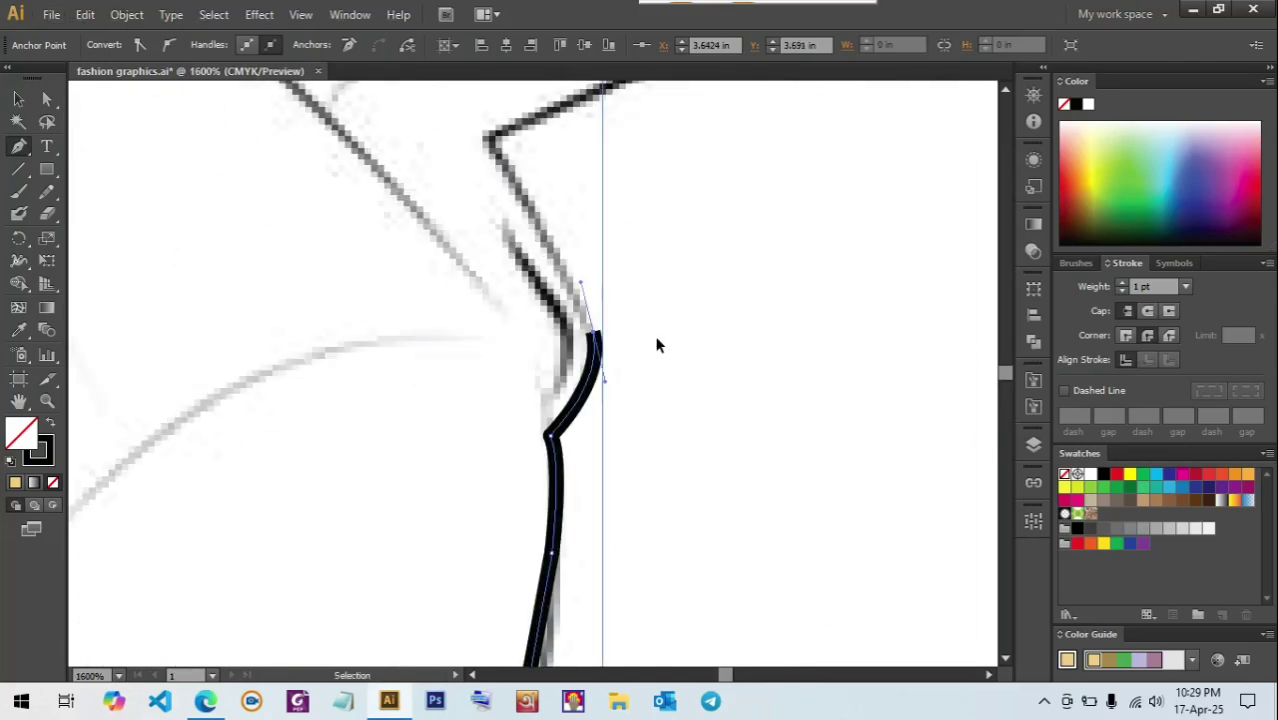
{"action": "key", "text": "ctrl+z"}
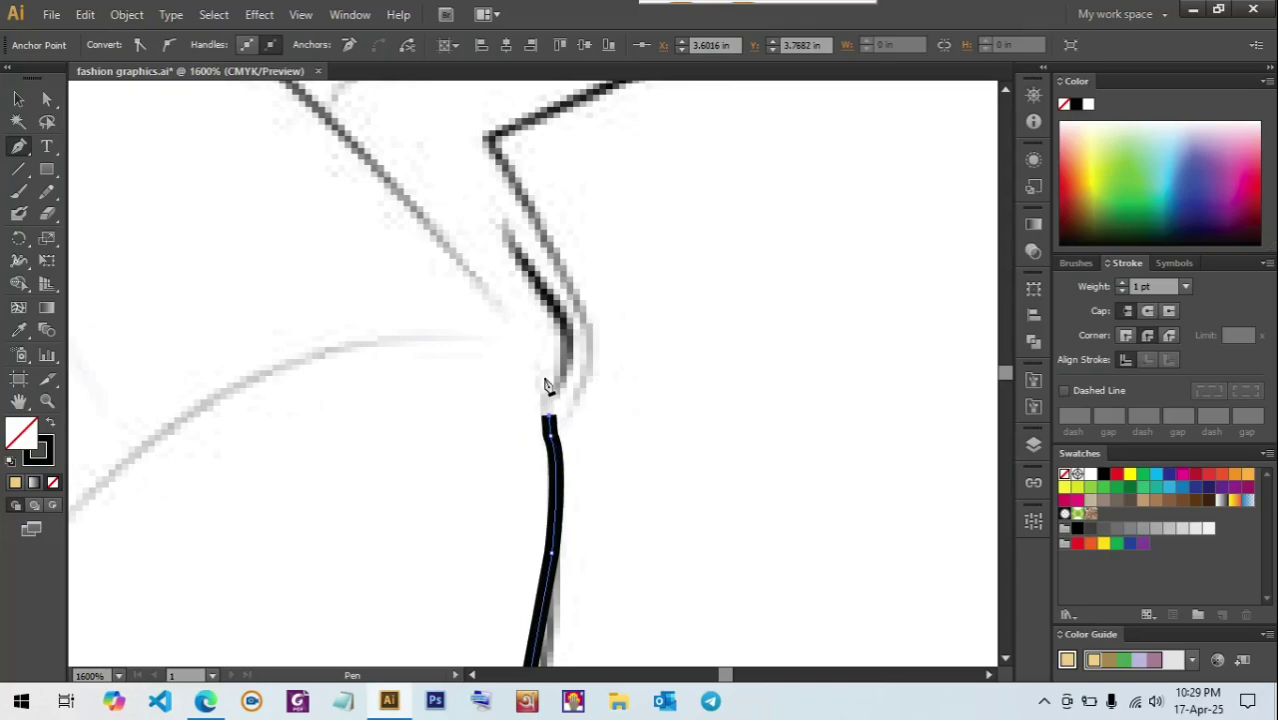
- Try to trace from the hip along the wrist and the inner edge of the bent forearm toward the elbow
{"action": "left_click_drag", "start_coordinate": [553, 318], "coordinate": [467, 342]}
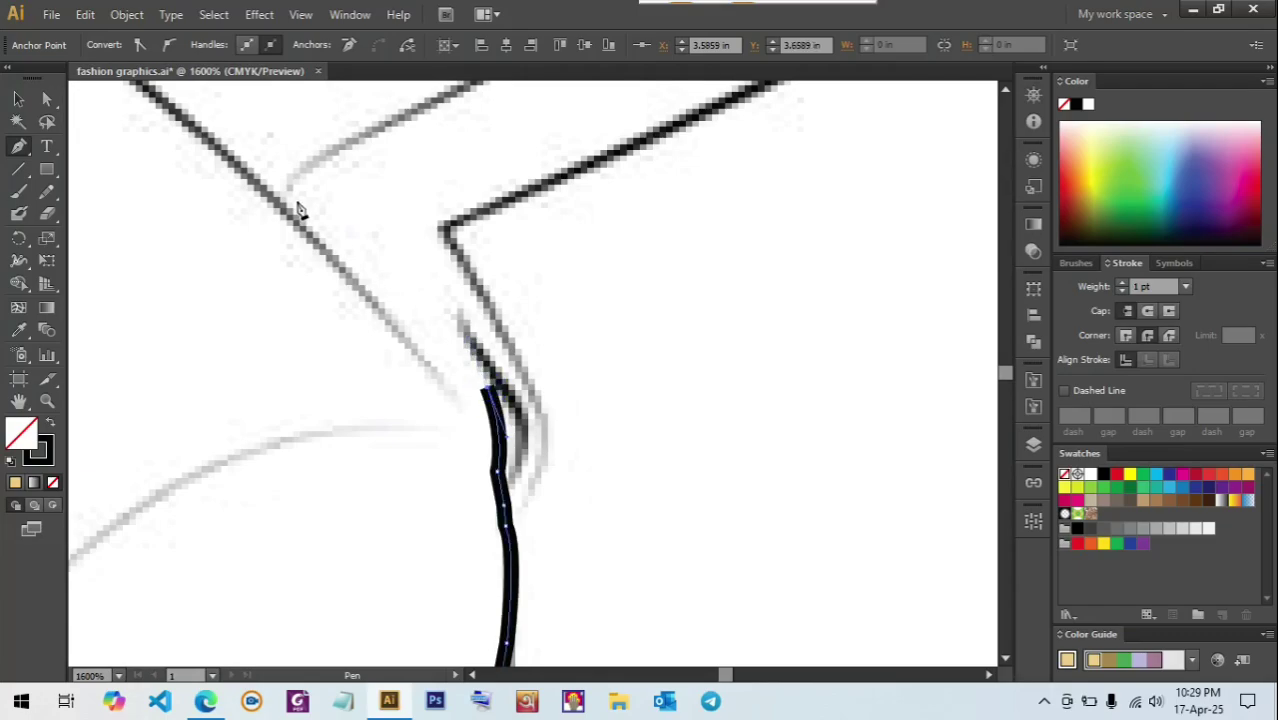
{"action": "left_click", "coordinate": [297, 202]}
{"action": "left_click_drag", "start_coordinate": [313, 163], "coordinate": [342, 138]}
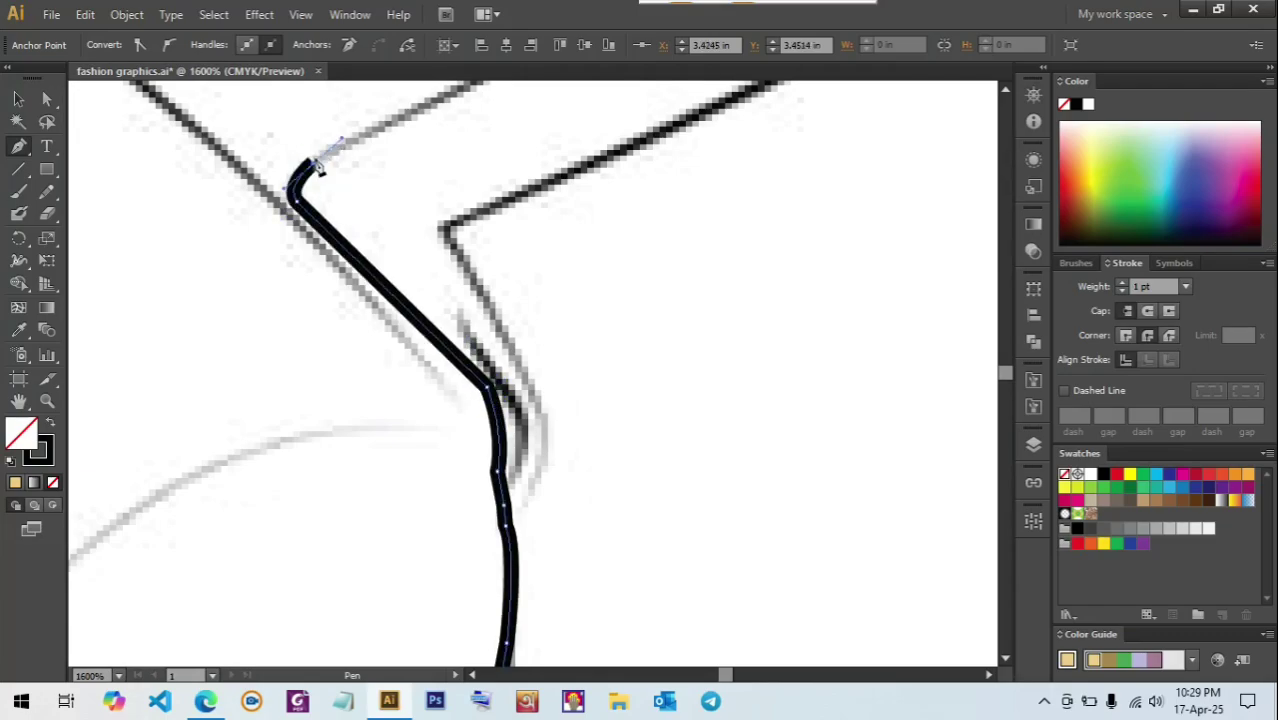
{"action": "left_click_drag", "start_coordinate": [389, 193], "coordinate": [322, 454]}
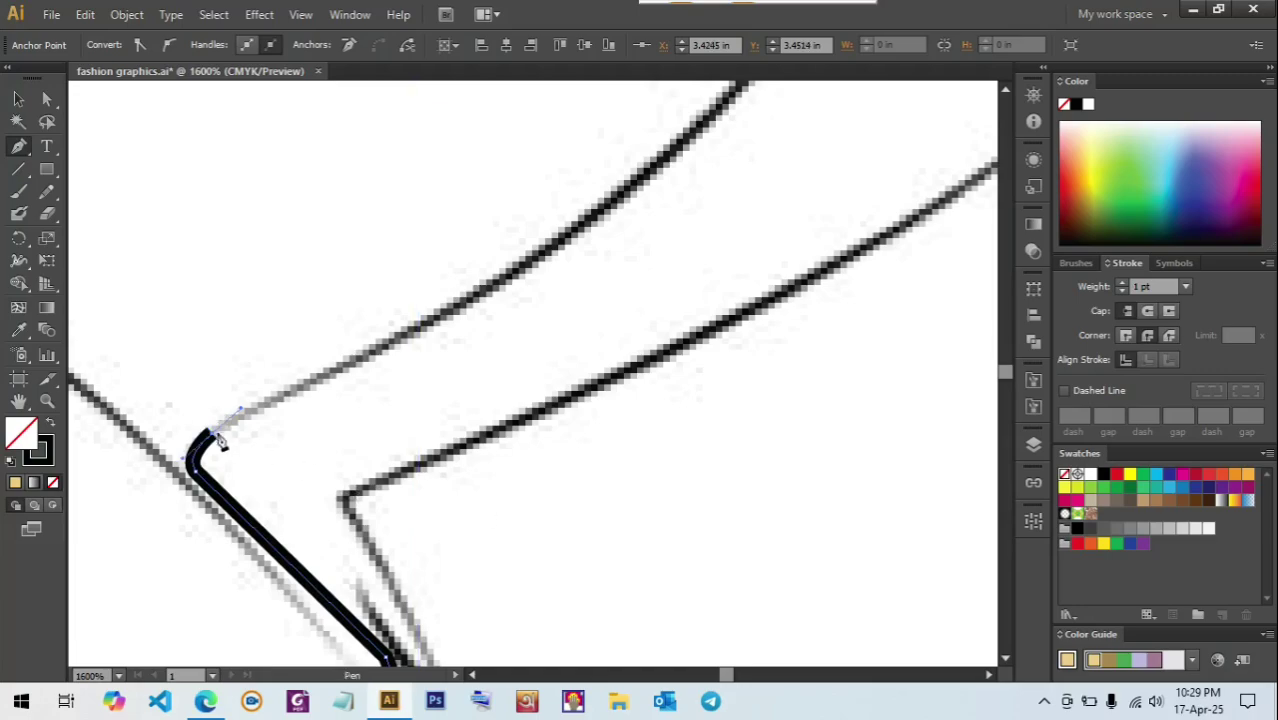
{"action": "left_click_drag", "start_coordinate": [452, 318], "coordinate": [497, 294]}
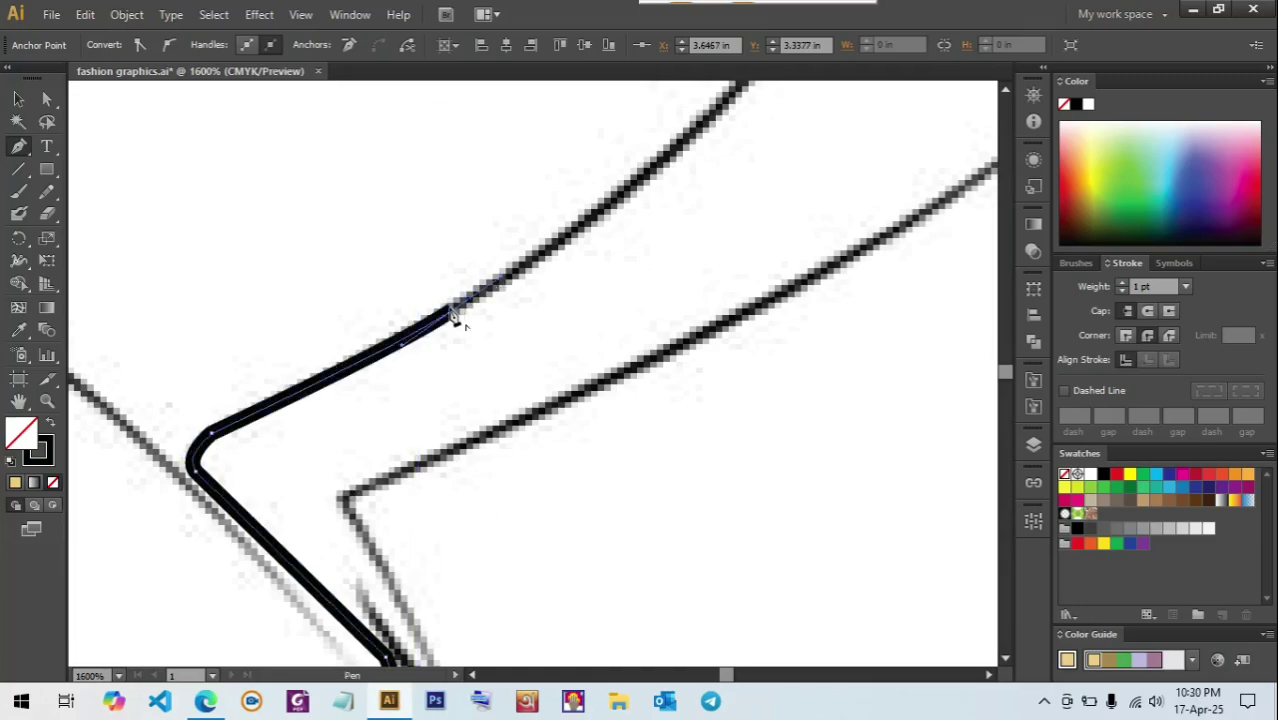
{"action": "left_click", "coordinate": [452, 312]}
{"action": "scroll", "coordinate": [468, 380], "scroll_direction": "down", "scroll_amount": 2}
{"action": "left_click_drag", "start_coordinate": [593, 322], "coordinate": [469, 573]}
{"action": "mouse_move", "coordinate": [512, 448]}
{"action": "left_mouse_down"}
{"action": "mouse_move", "coordinate": [533, 421]}
{"action": "mouse_move", "coordinate": [510, 449]}
{"action": "left_mouse_up"}
{"action": "left_click", "coordinate": [513, 446]}
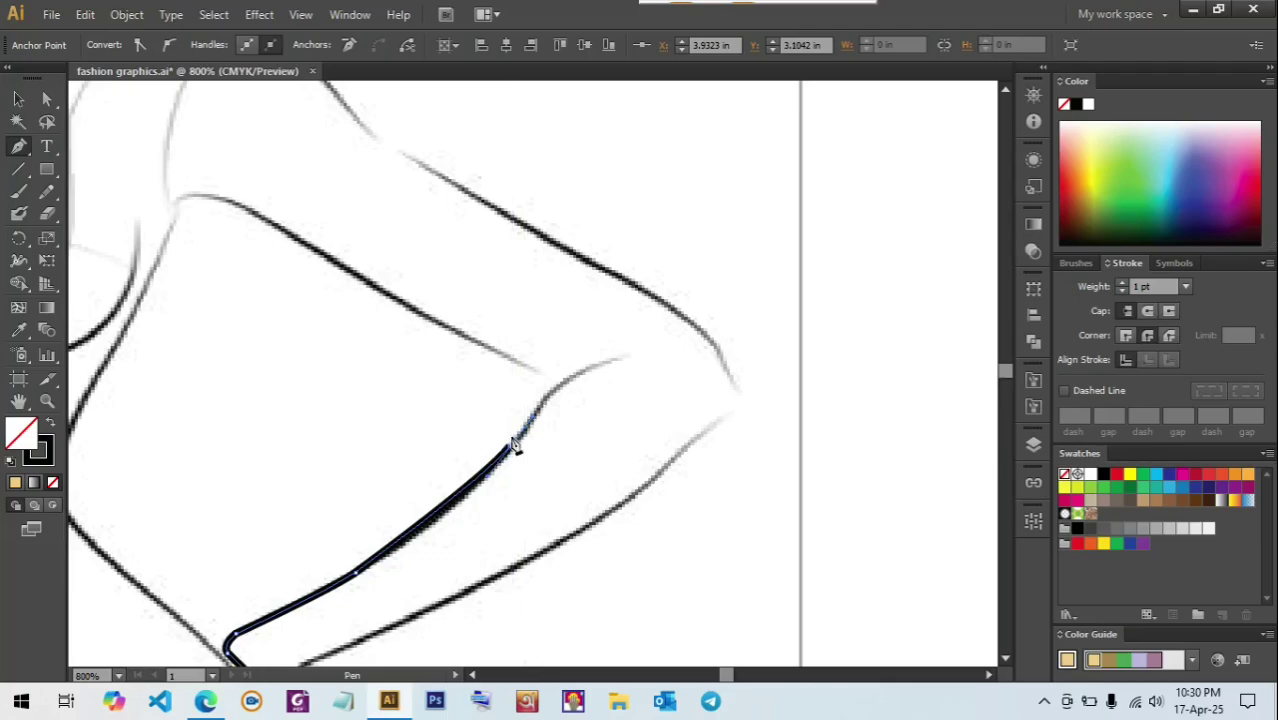
- Try to trace around the inner elbow and along the underside of the upper arm to the armpit
{"action": "mouse_move", "coordinate": [548, 394]}
{"action": "left_mouse_down"}
{"action": "mouse_move", "coordinate": [540, 385]}
{"action": "mouse_move", "coordinate": [682, 467]}
{"action": "left_mouse_up"}
{"action": "left_click", "coordinate": [533, 371]}
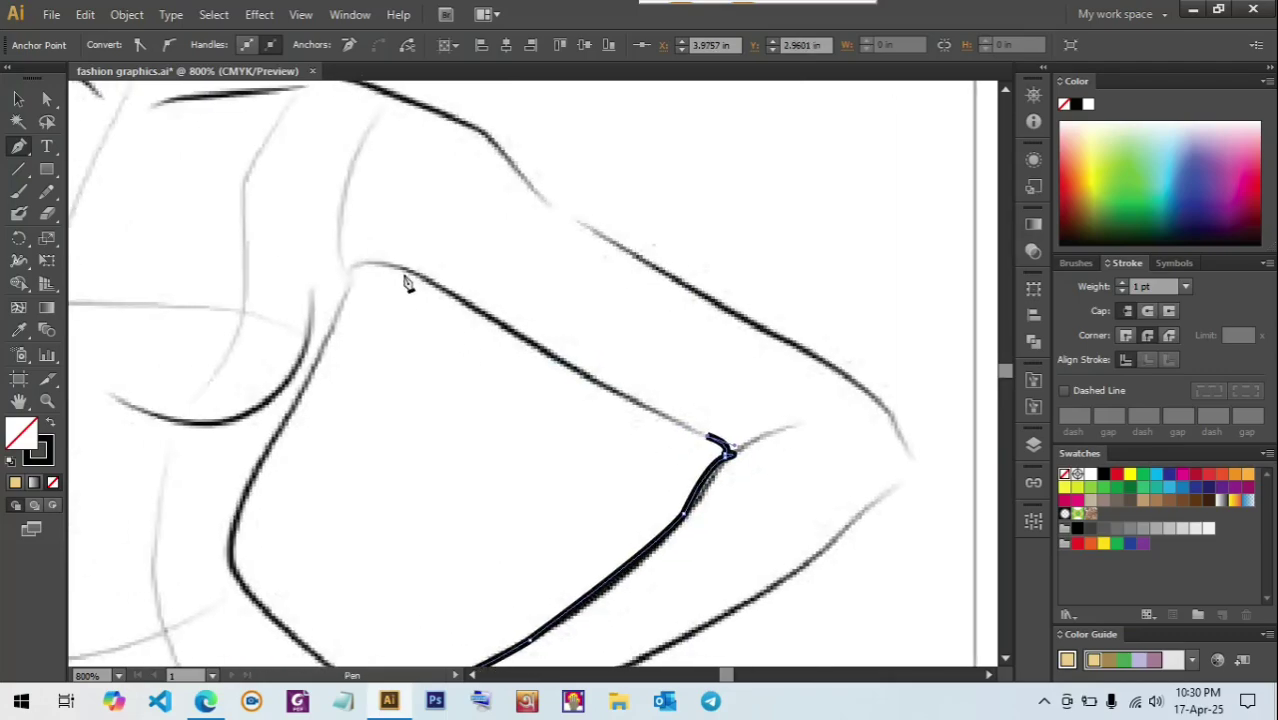
{"action": "left_click_drag", "start_coordinate": [419, 274], "coordinate": [380, 225]}
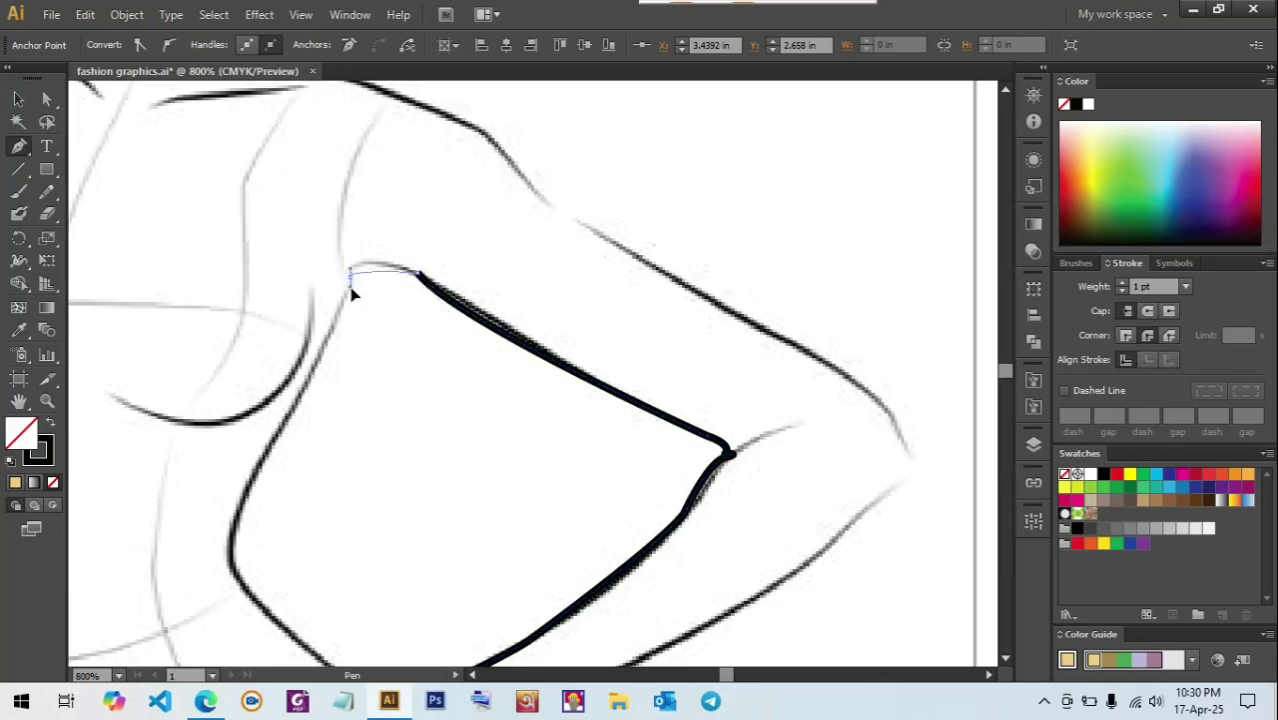
{"action": "left_click_drag", "start_coordinate": [350, 273], "coordinate": [352, 301]}
- Try to trace the torso's side from the armpit around the waist to the wrist
{"action": "left_click_drag", "start_coordinate": [472, 409], "coordinate": [679, 251]}
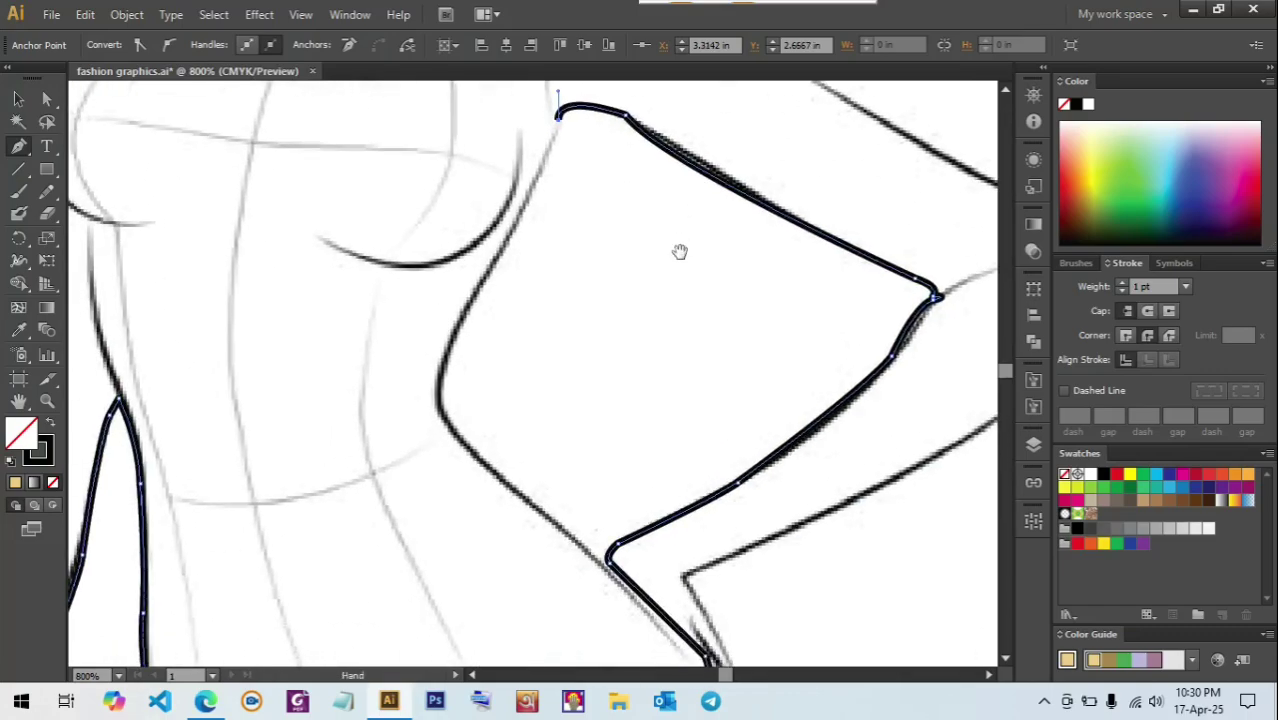
{"action": "left_click_drag", "start_coordinate": [458, 324], "coordinate": [390, 428]}
{"action": "left_click", "coordinate": [459, 324]}
{"action": "left_click_drag", "start_coordinate": [510, 382], "coordinate": [413, 236]}
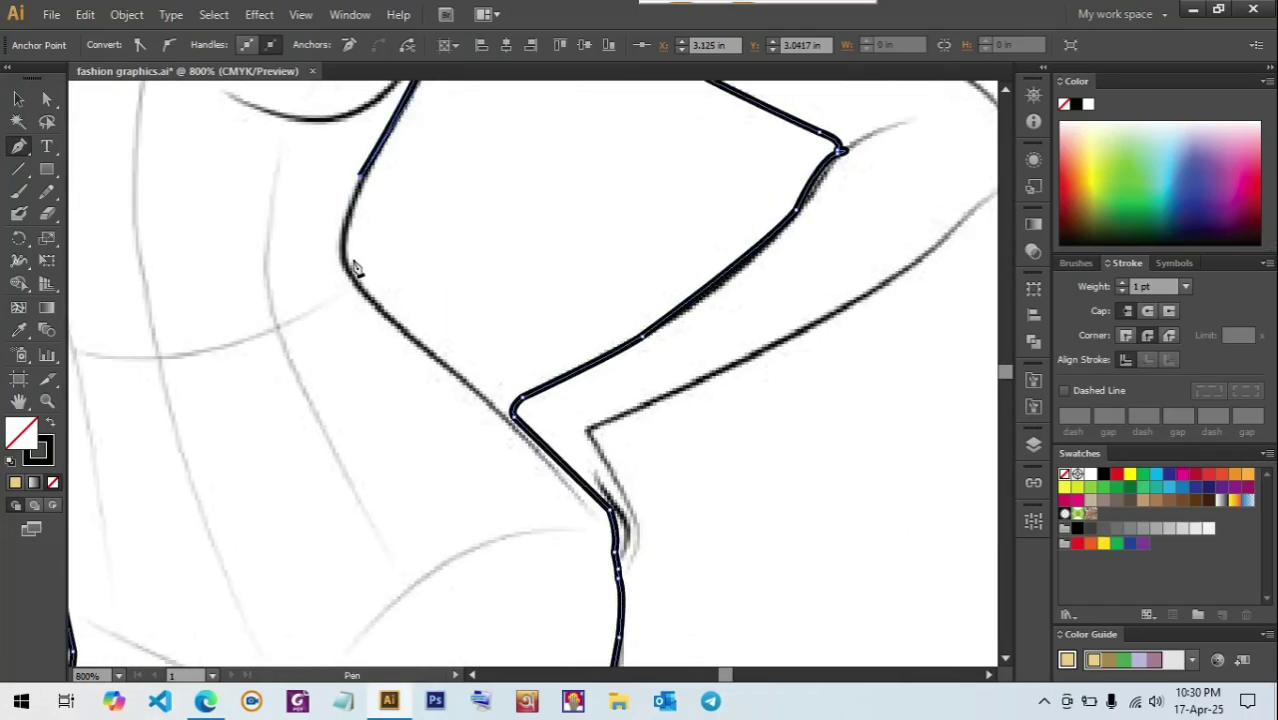
{"action": "left_click_drag", "start_coordinate": [362, 290], "coordinate": [388, 340]}
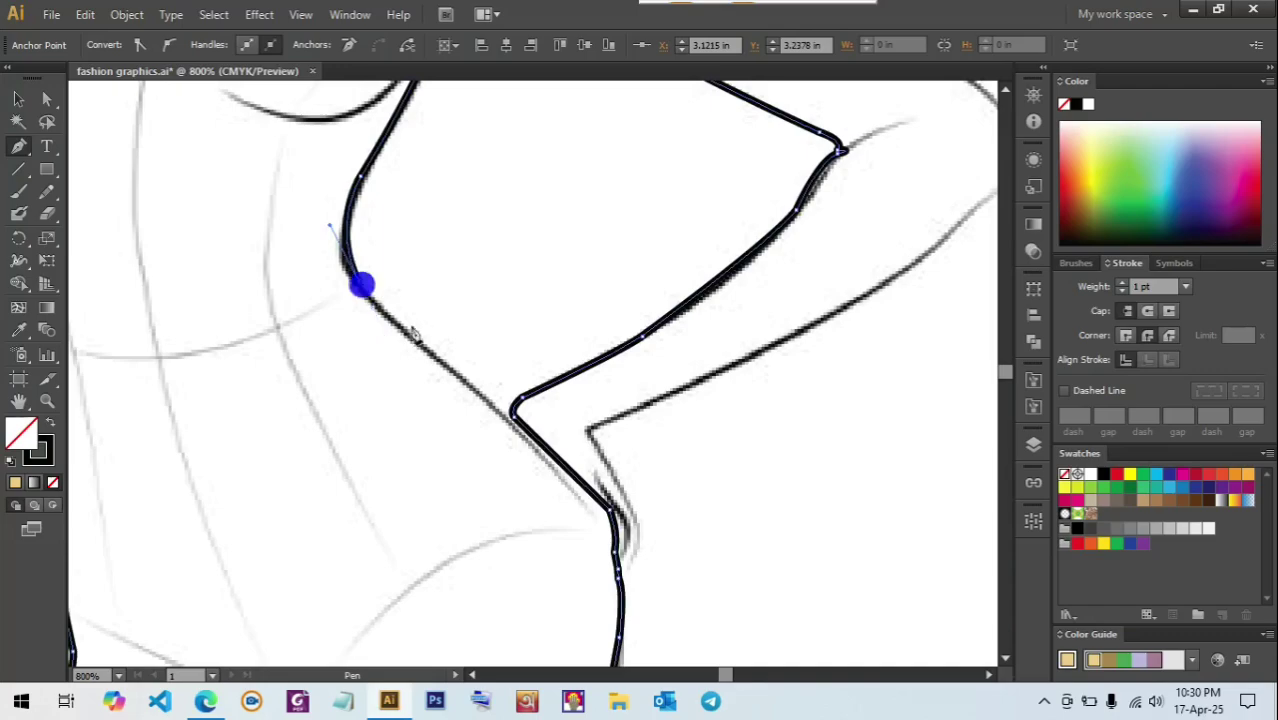
{"action": "left_click_drag", "start_coordinate": [481, 401], "coordinate": [548, 311]}
{"action": "left_click", "coordinate": [560, 320]}
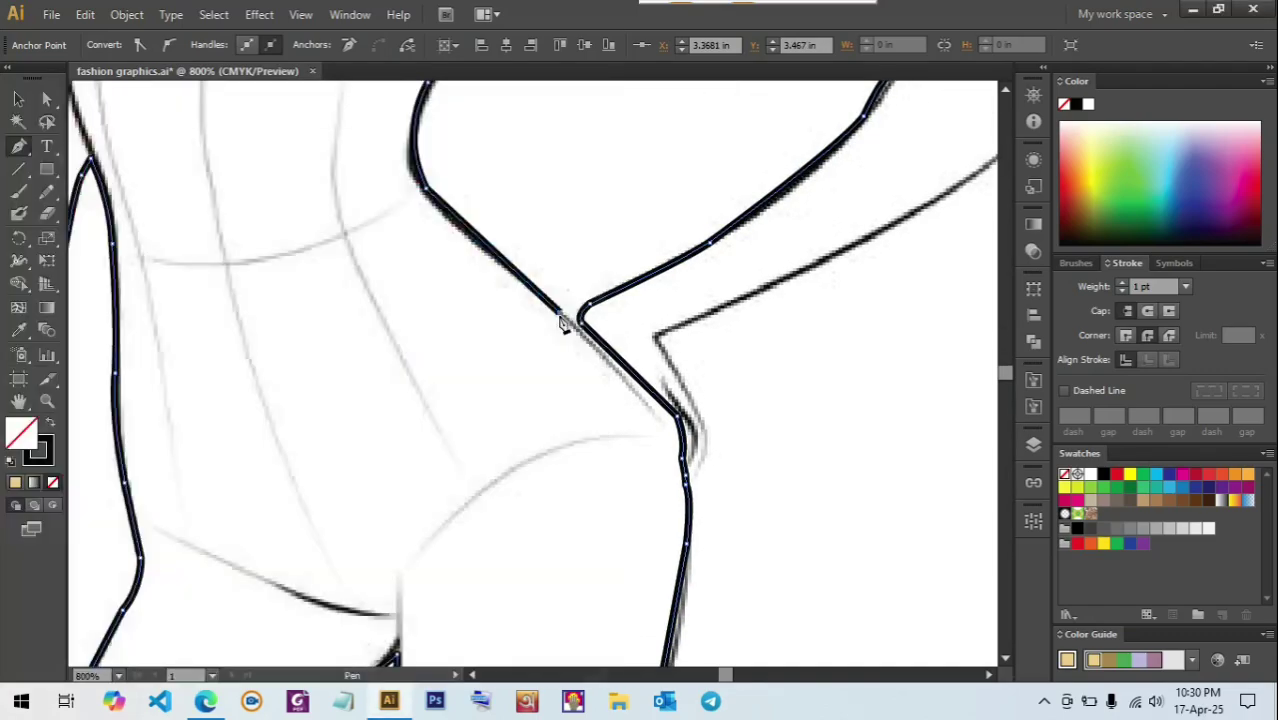
- Try to extend the waist line down to the hip, and undo the inner arm and waist outline back to the thigh top
{"action": "key", "text": "ctrl+minus"}
{"action": "left_click_drag", "start_coordinate": [617, 238], "coordinate": [600, 373]}
{"action": "scroll", "coordinate": [648, 511], "scroll_direction": "up", "scroll_amount": 4}
{"action": "left_click_drag", "start_coordinate": [407, 375], "coordinate": [621, 352]}
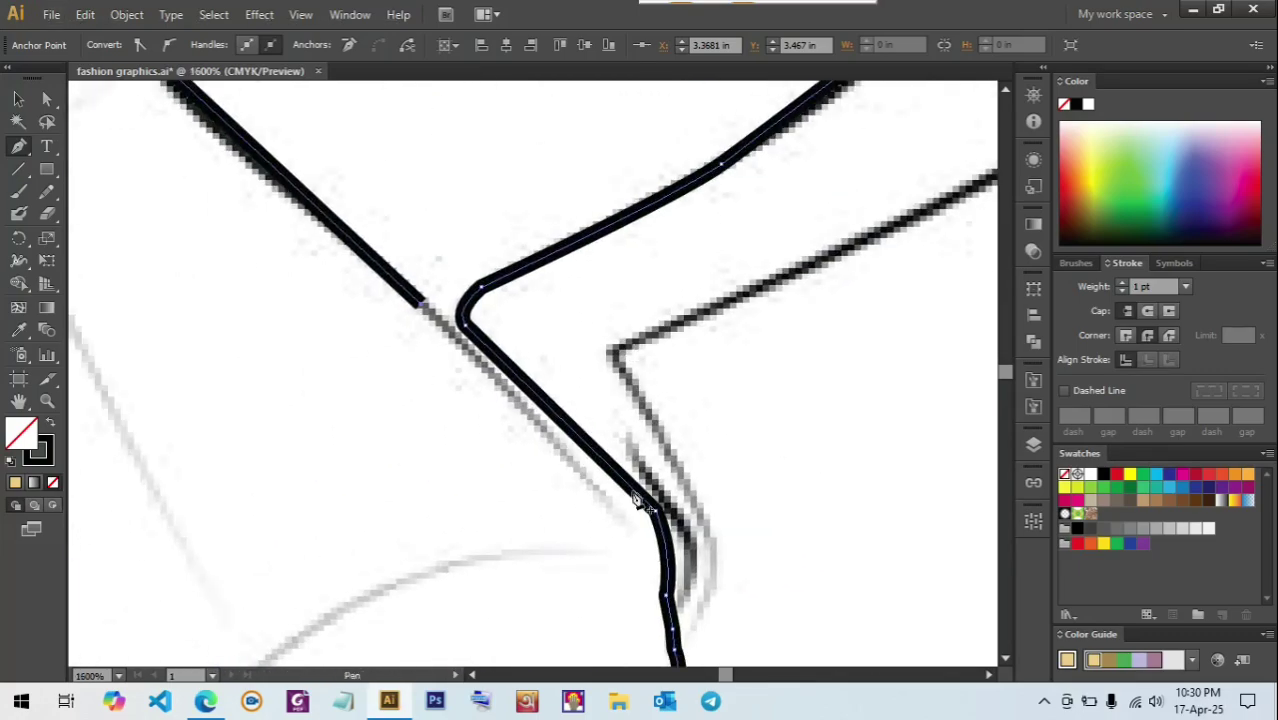
{"action": "left_click", "coordinate": [635, 541]}
{"action": "scroll", "coordinate": [636, 545], "scroll_direction": "down", "scroll_amount": 4}
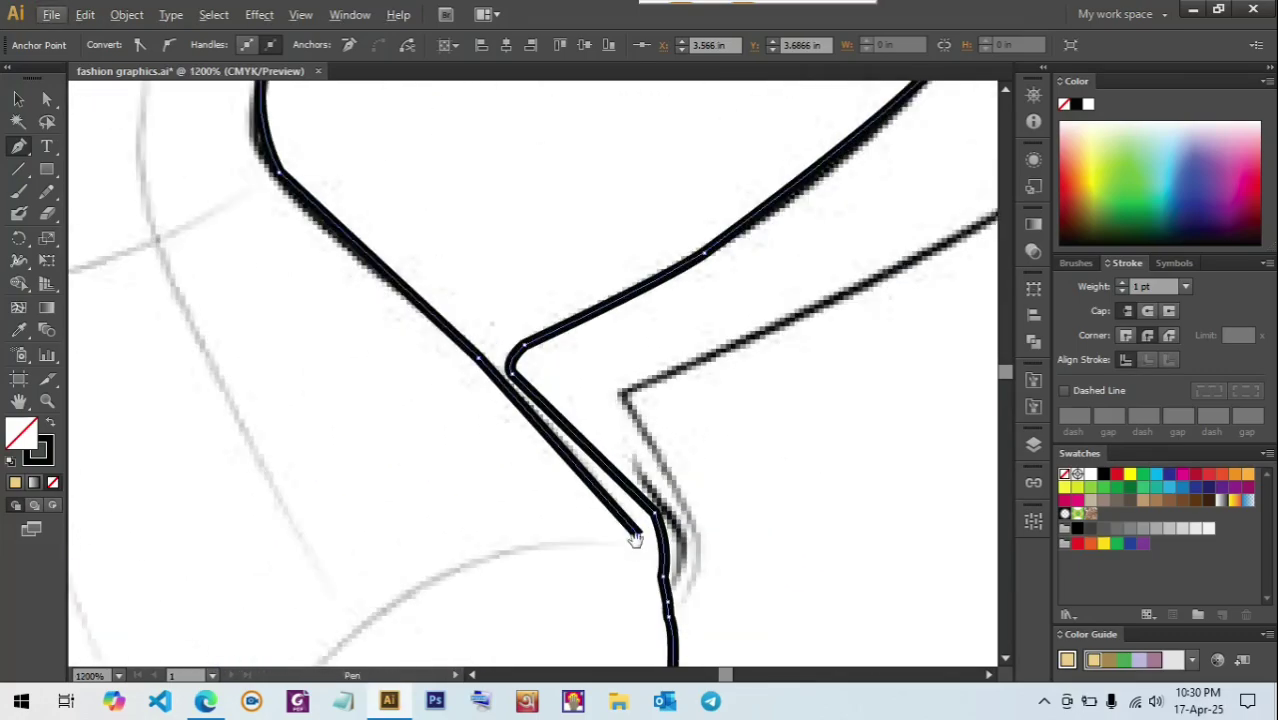
{"action": "scroll", "coordinate": [538, 394], "scroll_direction": "up", "scroll_amount": 1}
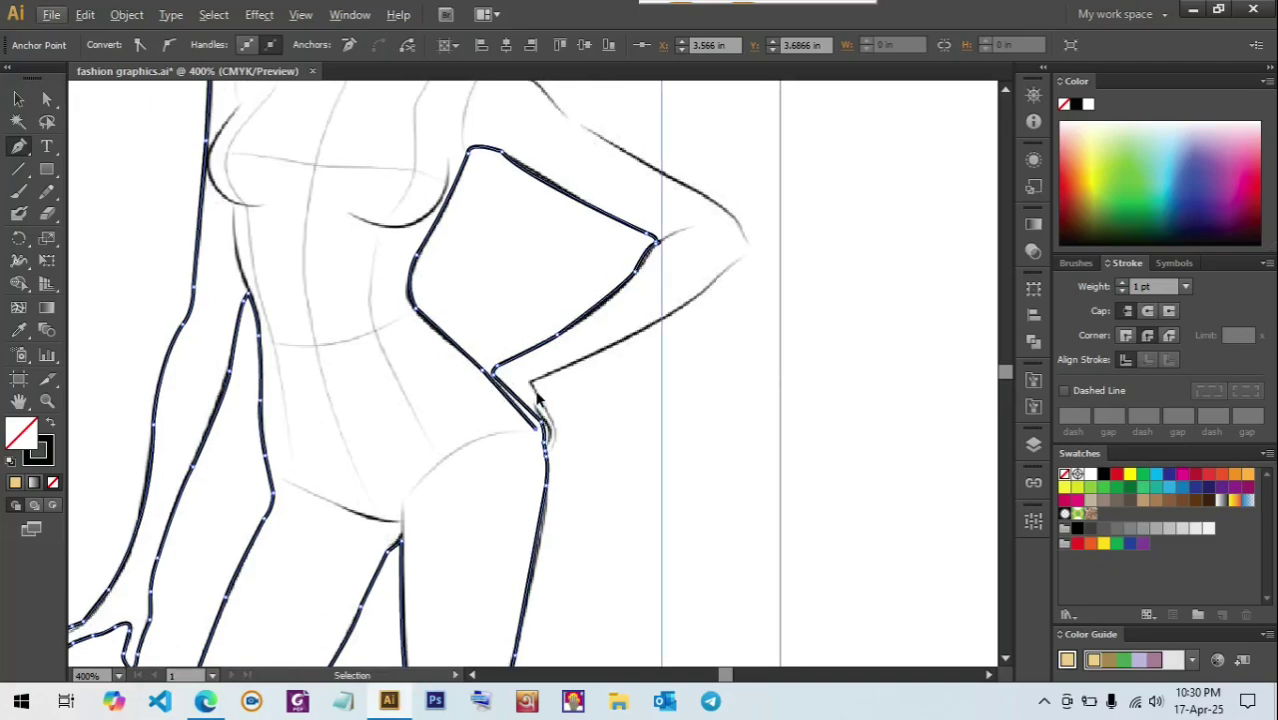
{"action": "left_click", "coordinate": [538, 400], "text": "ctrl"}
- Trace the torso's side from the top of the thigh over the hip and around the waist, bypassing the bent arm
{"action": "scroll", "coordinate": [556, 458], "scroll_direction": "up", "scroll_amount": 3}
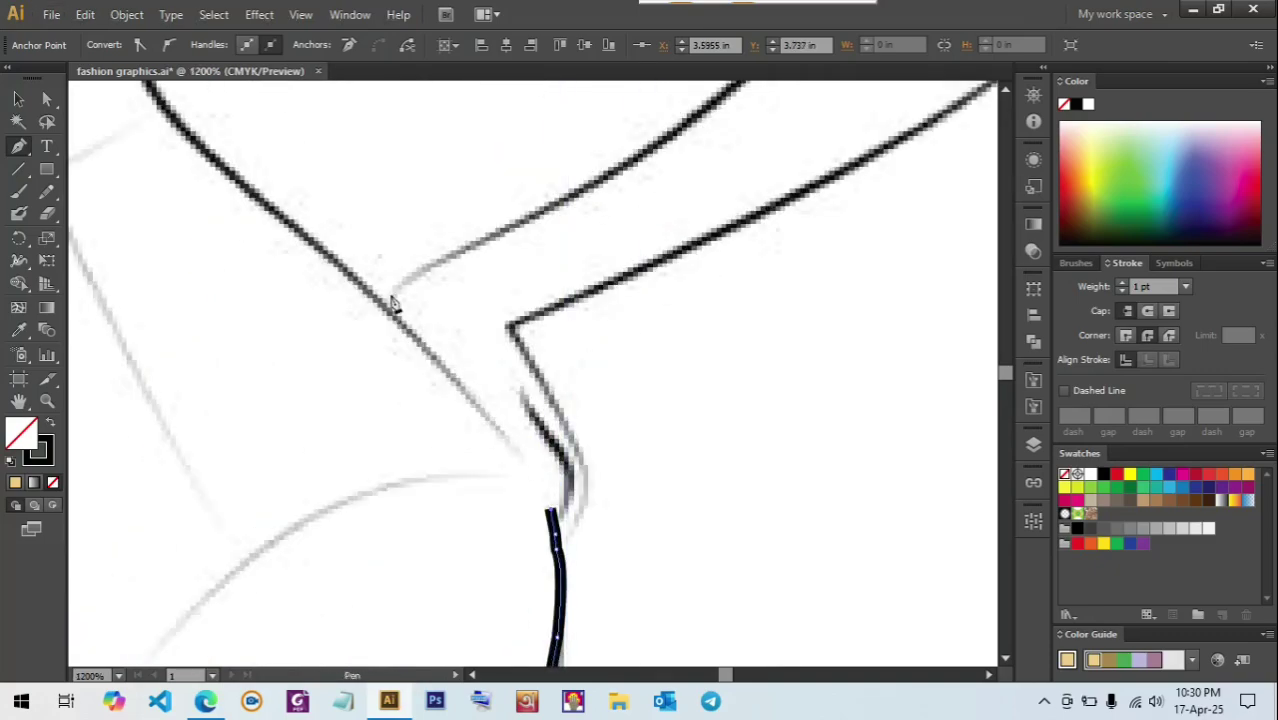
{"action": "left_click_drag", "start_coordinate": [357, 280], "coordinate": [248, 208]}
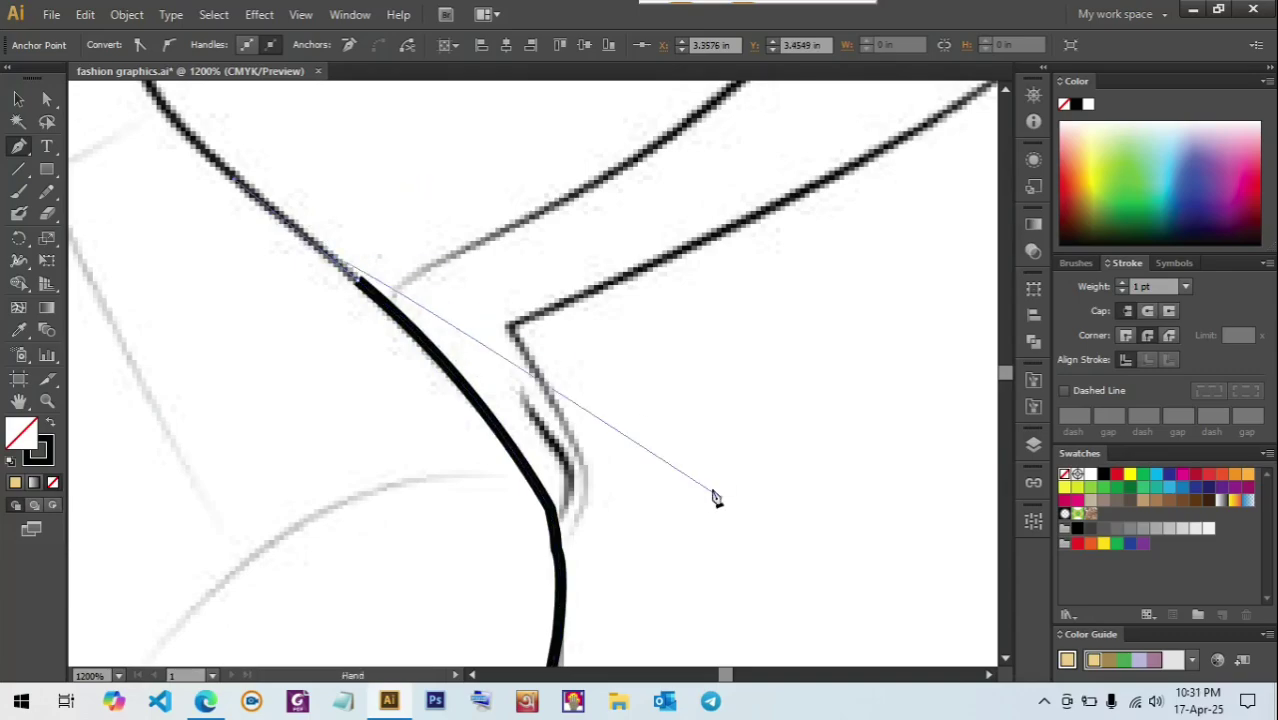
{"action": "left_click_drag", "start_coordinate": [471, 225], "coordinate": [829, 538]}
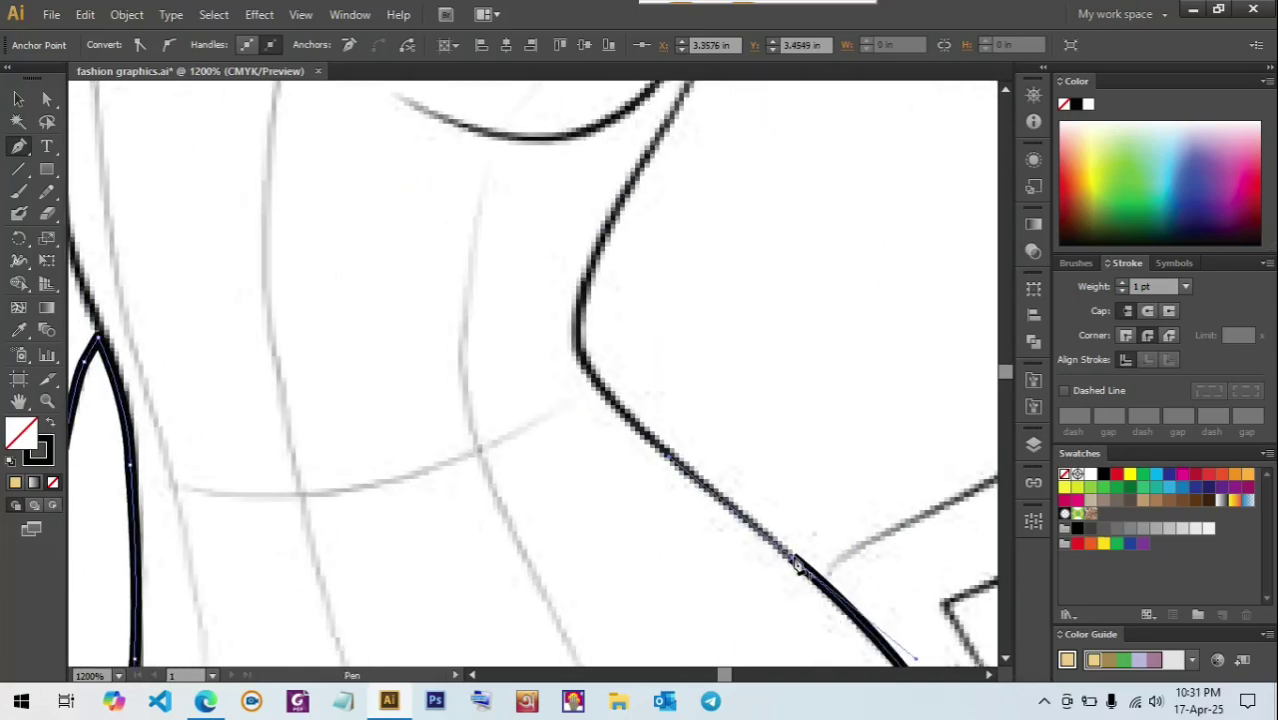
{"action": "left_click", "coordinate": [603, 387]}
{"action": "left_click", "coordinate": [598, 265]}
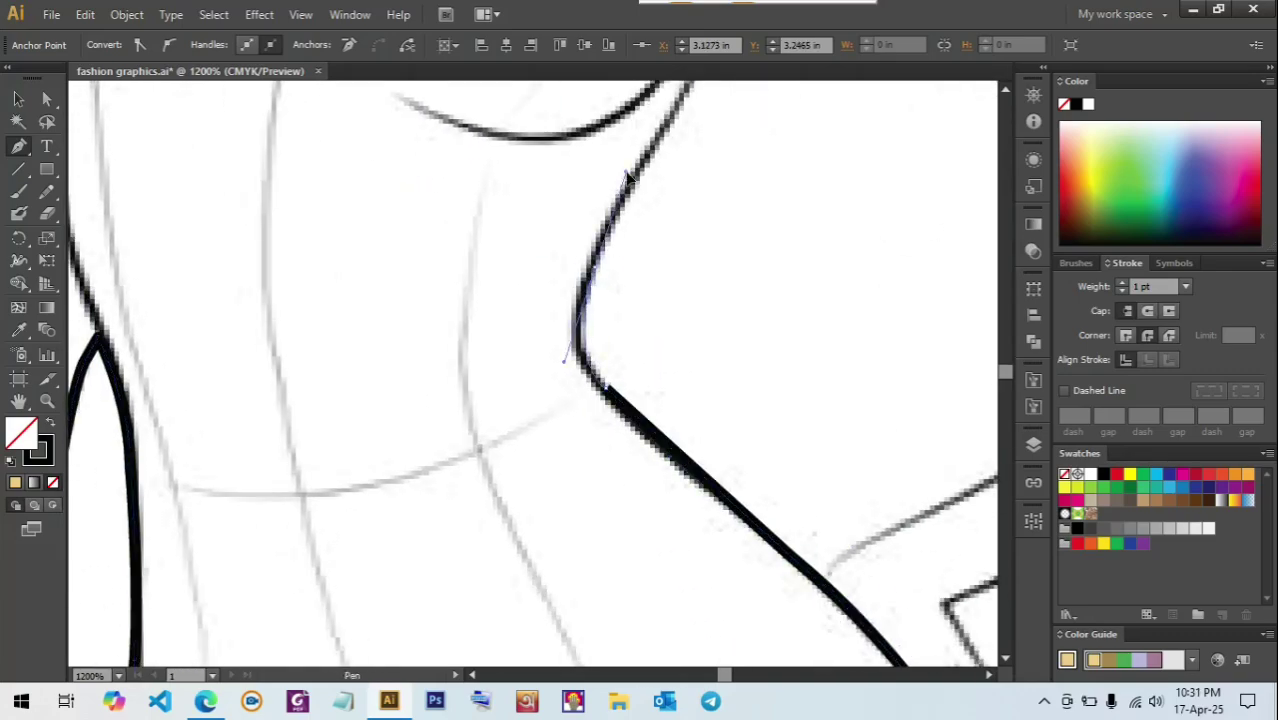
- Trace the side of the torso from the waist up past the bust to the armpit
{"action": "left_click_drag", "start_coordinate": [644, 242], "coordinate": [532, 464]}
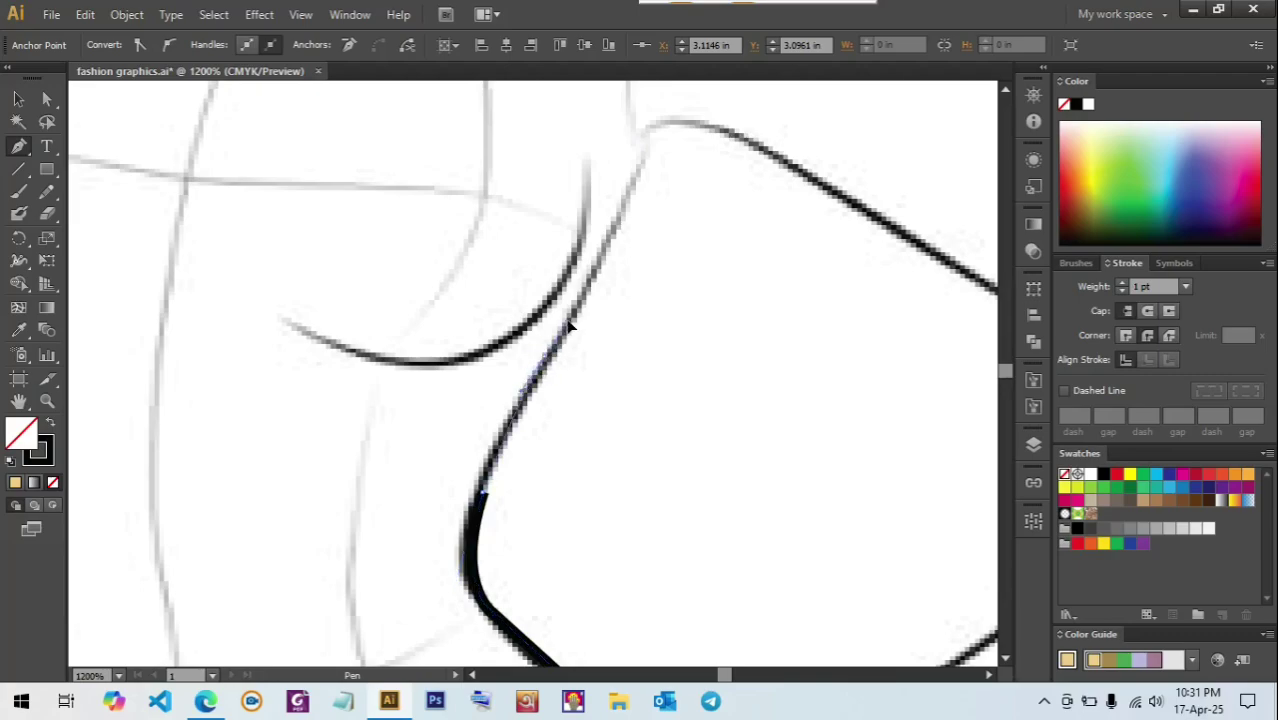
{"action": "left_click", "coordinate": [548, 358]}
{"action": "left_click_drag", "start_coordinate": [660, 330], "coordinate": [470, 500]}
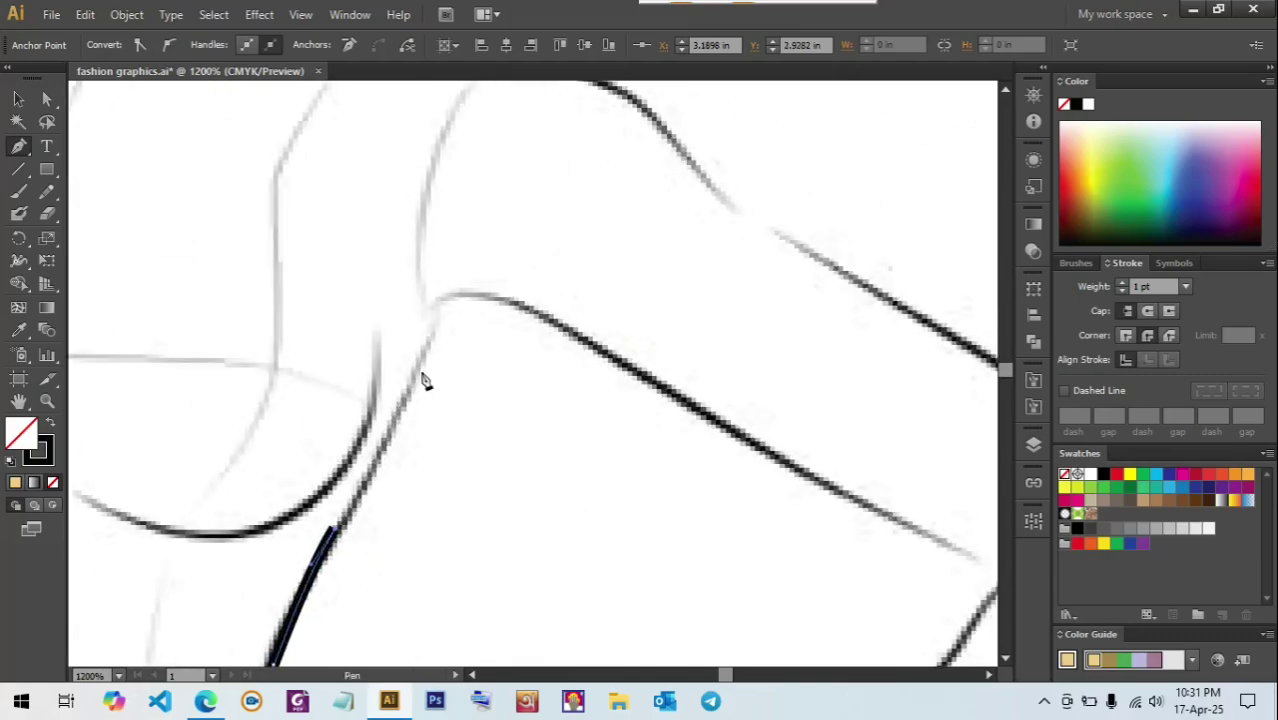
{"action": "left_click", "coordinate": [421, 360]}
{"action": "left_click_drag", "start_coordinate": [490, 293], "coordinate": [488, 291]}
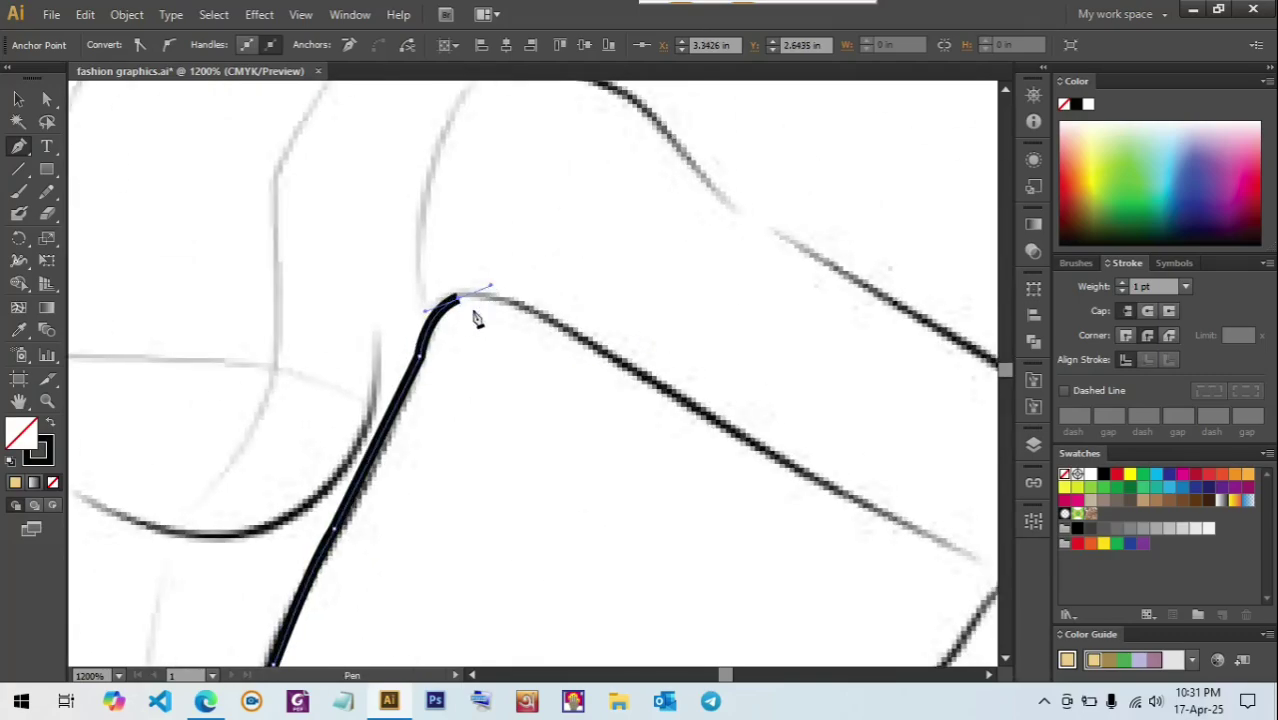
{"action": "key", "text": "ctrl+z"}
{"action": "left_click", "coordinate": [436, 322]}
- Try to trace the armhole curve upward from the armpit
{"action": "left_click_drag", "start_coordinate": [440, 248], "coordinate": [468, 365]}
{"action": "left_click_drag", "start_coordinate": [527, 165], "coordinate": [624, 82]}
{"action": "left_click_drag", "start_coordinate": [557, 494], "coordinate": [661, 165]}
{"action": "key", "text": "ctrl+z"}
{"action": "scroll", "coordinate": [655, 390], "scroll_direction": "down", "scroll_amount": 1}
- Trace the armhole from the armpit up to the shoulder and follow the shoulder slope to the base of the neck
{"action": "left_click_drag", "start_coordinate": [658, 511], "coordinate": [585, 334]}
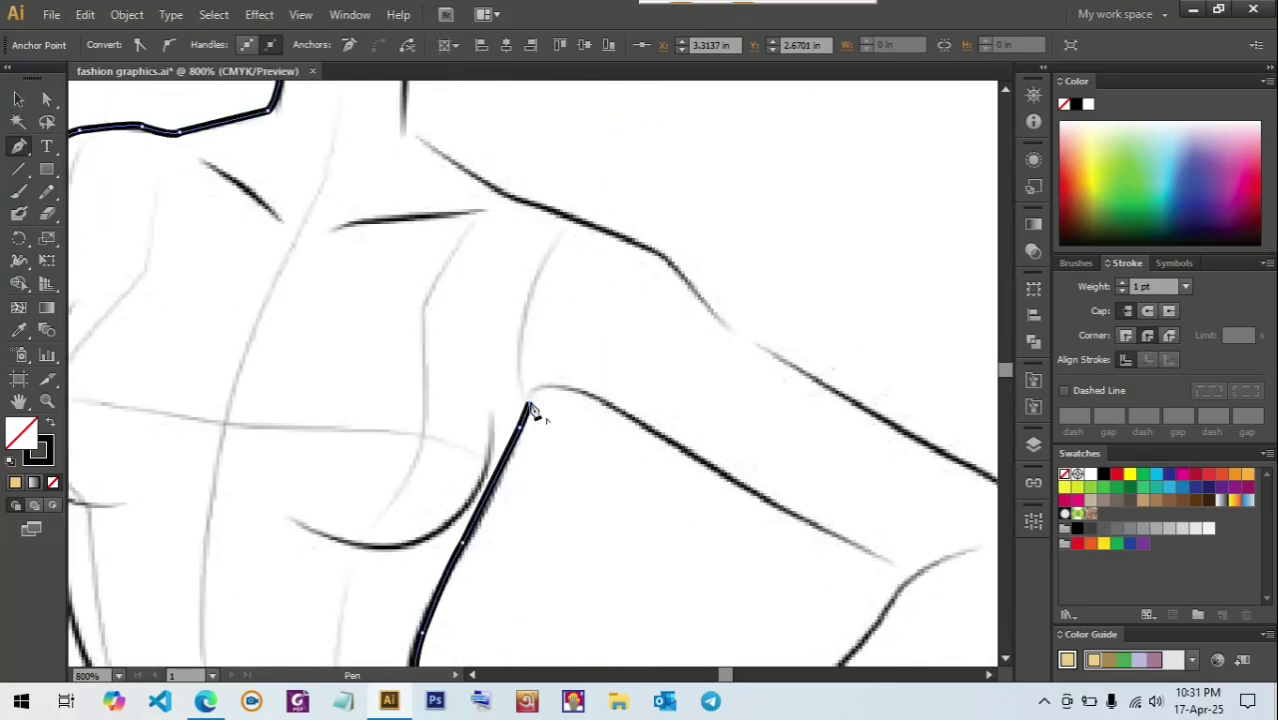
{"action": "left_click_drag", "start_coordinate": [573, 219], "coordinate": [645, 200]}
{"action": "left_click_drag", "start_coordinate": [633, 142], "coordinate": [650, 112]}
{"action": "left_click", "coordinate": [575, 222]}
{"action": "left_click_drag", "start_coordinate": [448, 242], "coordinate": [611, 411]}
{"action": "left_click_drag", "start_coordinate": [675, 369], "coordinate": [624, 326]}
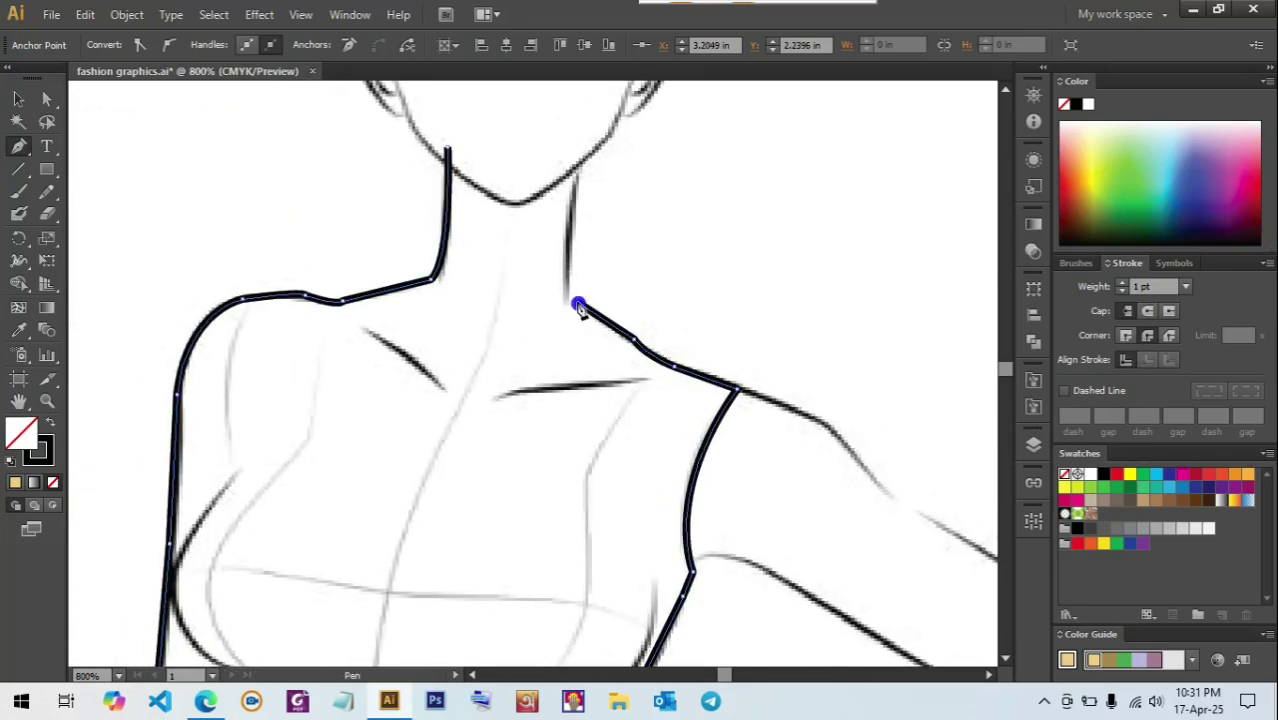
- Trace the side of the neck up to the jaw and close the body outline with a curve behind the chin
{"action": "scroll", "coordinate": [632, 346], "scroll_direction": "up", "scroll_amount": 1}
{"action": "left_click_drag", "start_coordinate": [613, 231], "coordinate": [655, 372]}
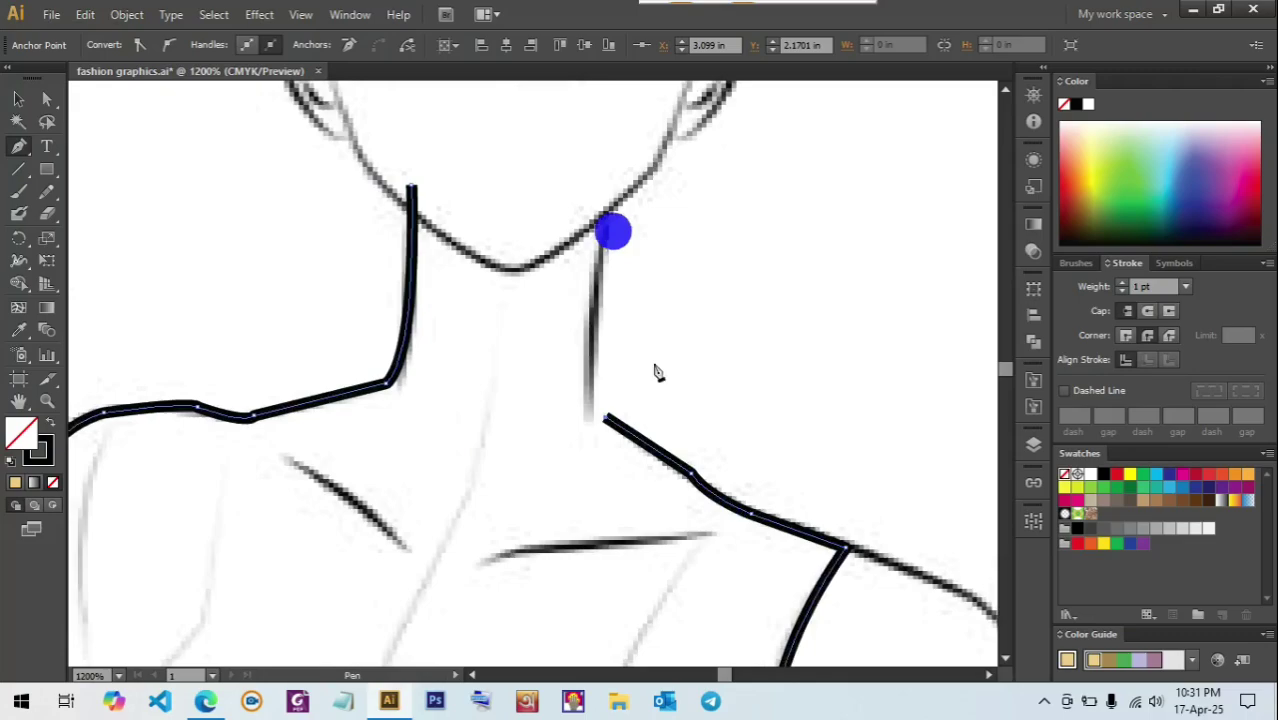
{"action": "left_click", "coordinate": [591, 370]}
{"action": "left_click_drag", "start_coordinate": [610, 200], "coordinate": [628, 167]}
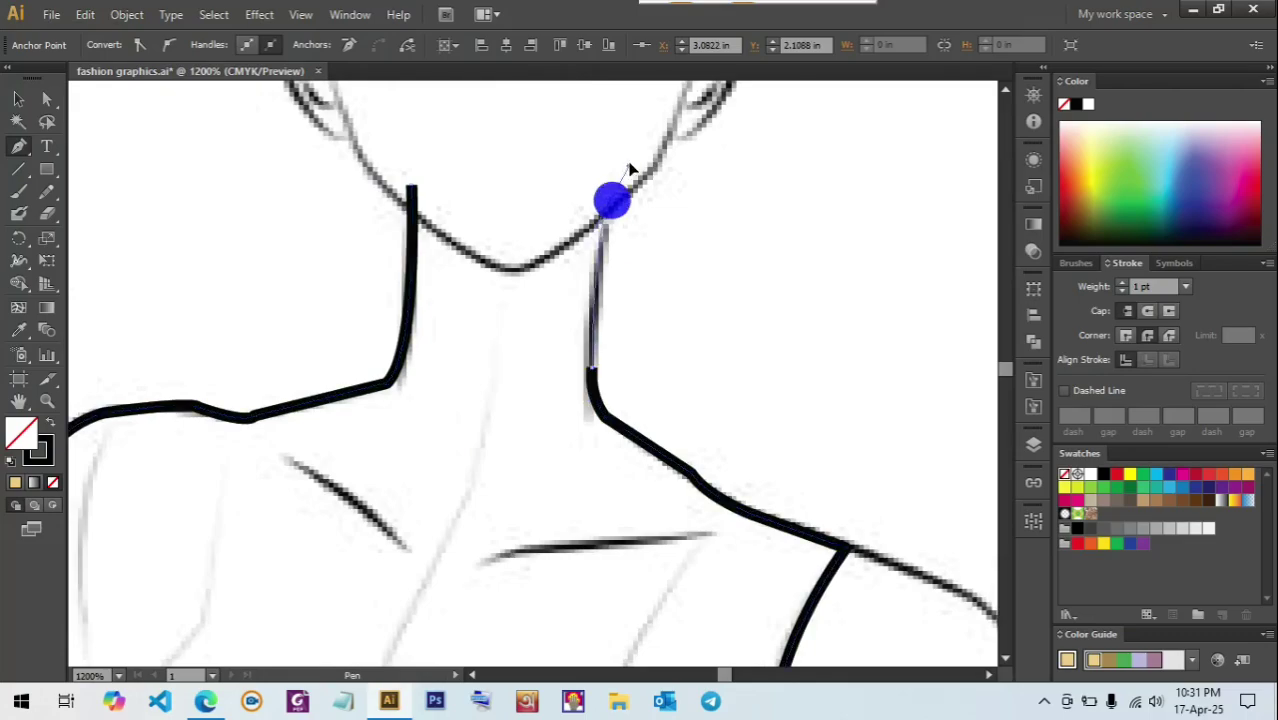
{"action": "left_click_drag", "start_coordinate": [412, 186], "coordinate": [313, 264]}
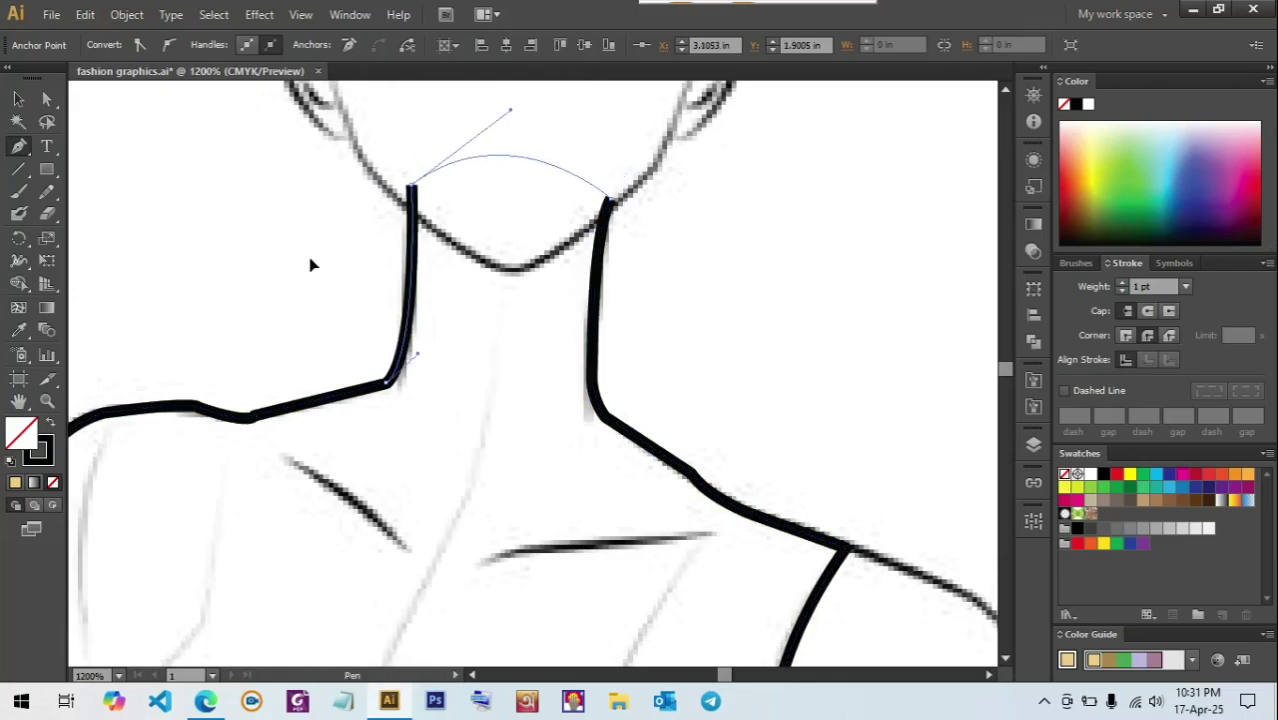
- Fill the closed body outline with the tan skin colour sampled from the finished head shape
{"action": "left_click", "coordinate": [19, 104]}
{"action": "scroll", "coordinate": [590, 408], "scroll_direction": "down", "scroll_amount": 4}
{"action": "left_click_drag", "start_coordinate": [660, 484], "coordinate": [470, 356]}
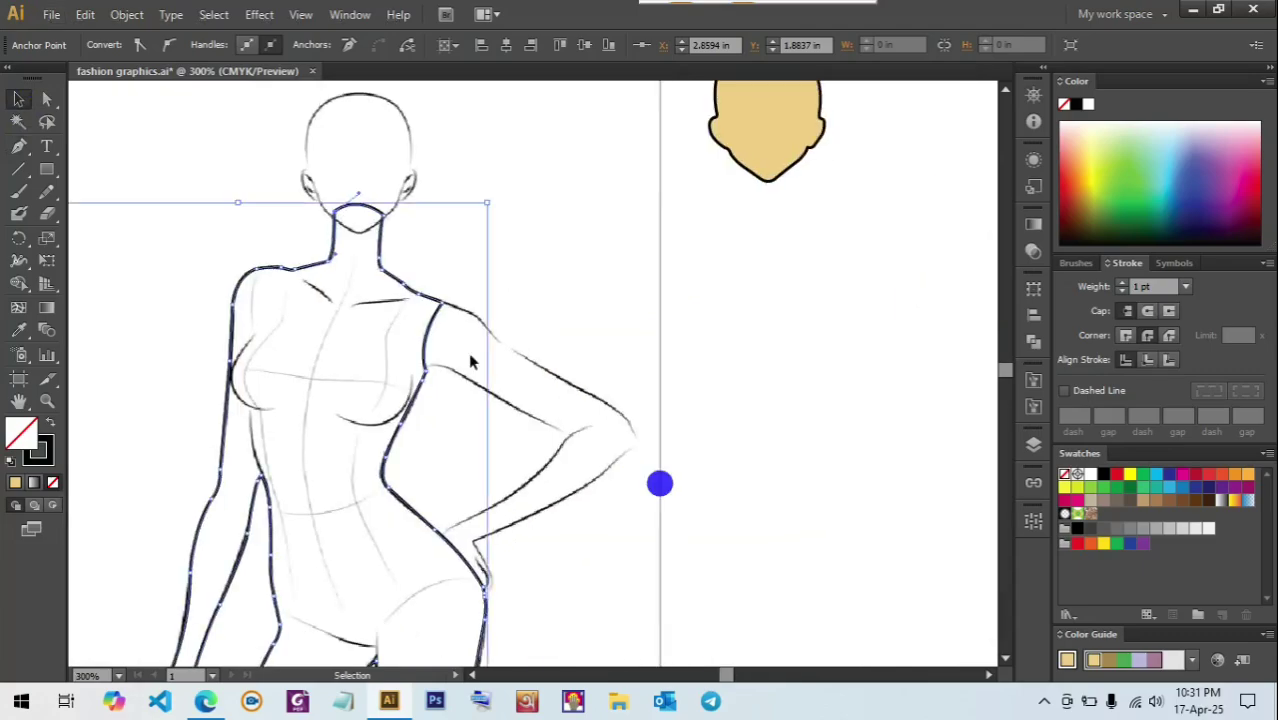
{"action": "key", "text": "i"}
{"action": "left_click", "coordinate": [754, 142]}
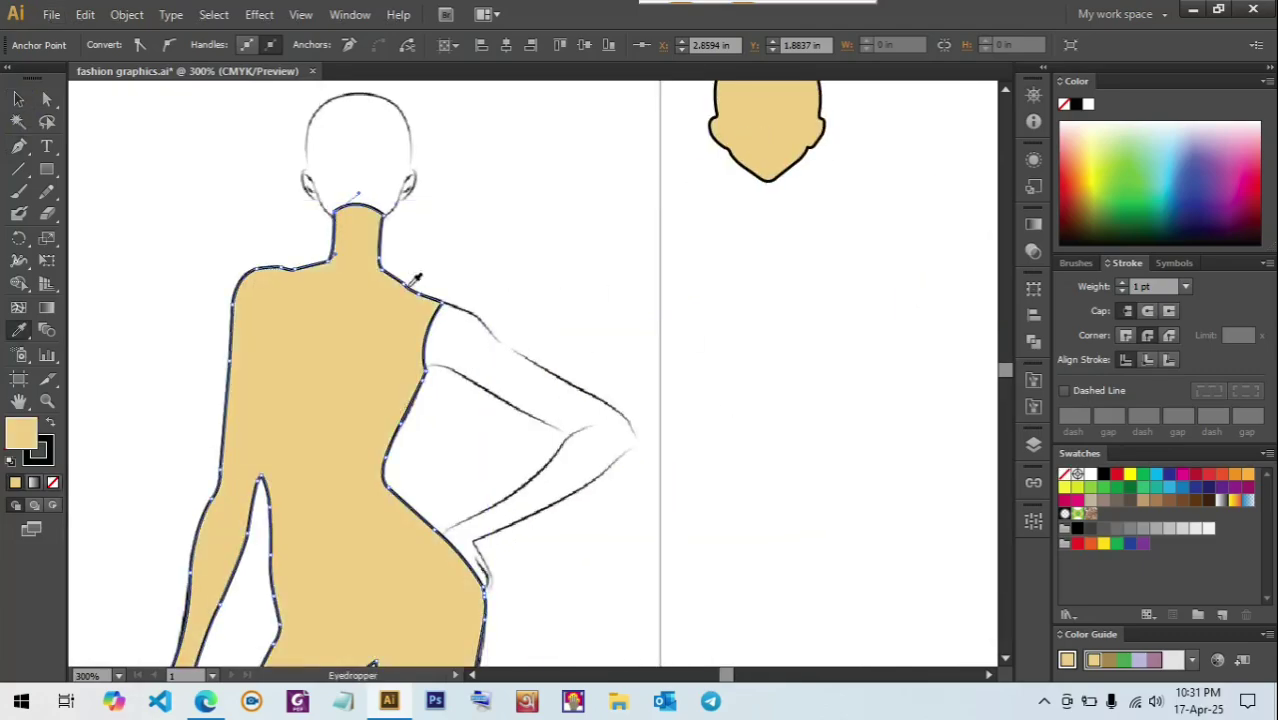
- Move the filled body shape off the sketch so the bent arm is clear for tracing
{"action": "left_click", "coordinate": [24, 100]}
{"action": "mouse_move", "coordinate": [496, 353]}
{"action": "left_mouse_down"}
{"action": "mouse_move", "coordinate": [648, 273]}
{"action": "mouse_move", "coordinate": [568, 271]}
{"action": "mouse_move", "coordinate": [402, 223]}
{"action": "left_mouse_up"}
{"action": "scroll", "coordinate": [648, 273], "scroll_direction": "down", "scroll_amount": 1}
{"action": "left_click", "coordinate": [838, 291]}
{"action": "left_click_drag", "start_coordinate": [753, 217], "coordinate": [542, 411]}
{"action": "scroll", "coordinate": [536, 450], "scroll_direction": "up", "scroll_amount": 2}
- Trace the bent arm's armhole curve and the underside of the upper arm to the inner elbow
{"action": "key", "text": "p"}
{"action": "left_click", "coordinate": [442, 194]}
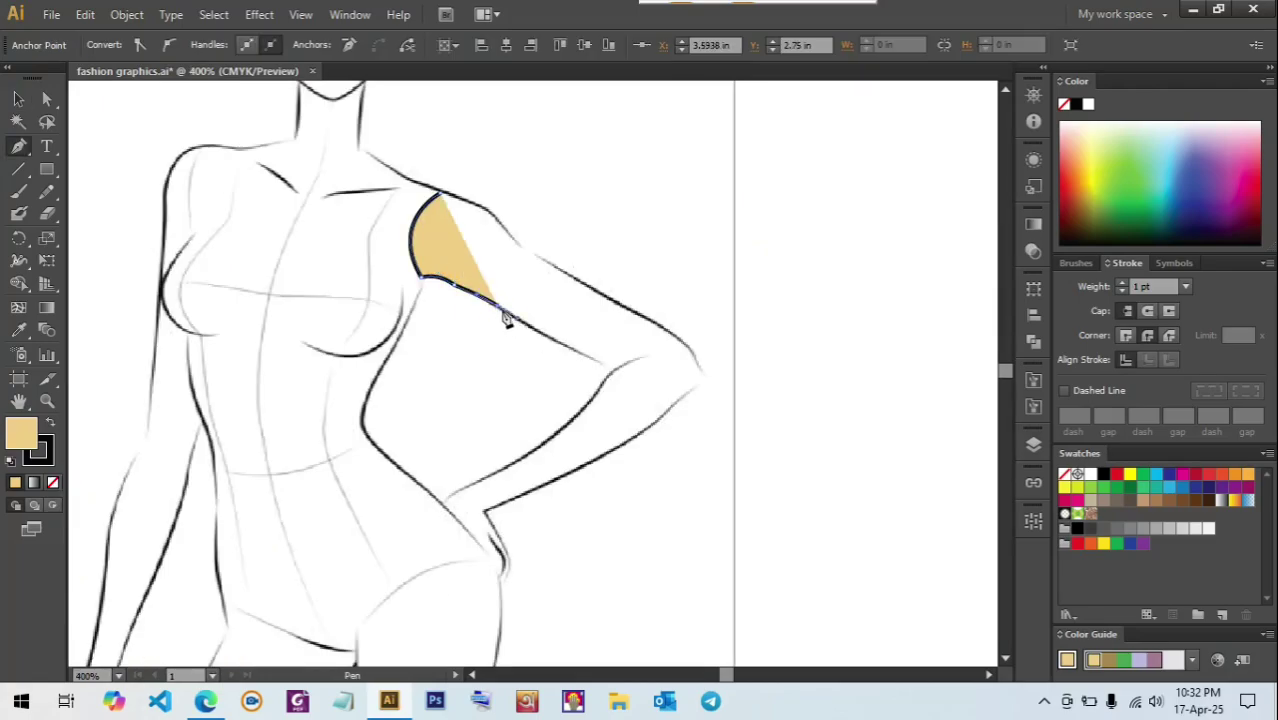
{"action": "mouse_move", "coordinate": [631, 368]}
{"action": "left_mouse_down"}
{"action": "mouse_move", "coordinate": [673, 345]}
{"action": "mouse_move", "coordinate": [725, 225]}
{"action": "left_mouse_up"}
{"action": "scroll", "coordinate": [620, 372], "scroll_direction": "up", "scroll_amount": 2}
{"action": "left_click", "coordinate": [557, 345]}
{"action": "left_click", "coordinate": [634, 353]}
{"action": "left_click_drag", "start_coordinate": [594, 347], "coordinate": [469, 463]}
{"action": "key", "text": "ctrl+z"}
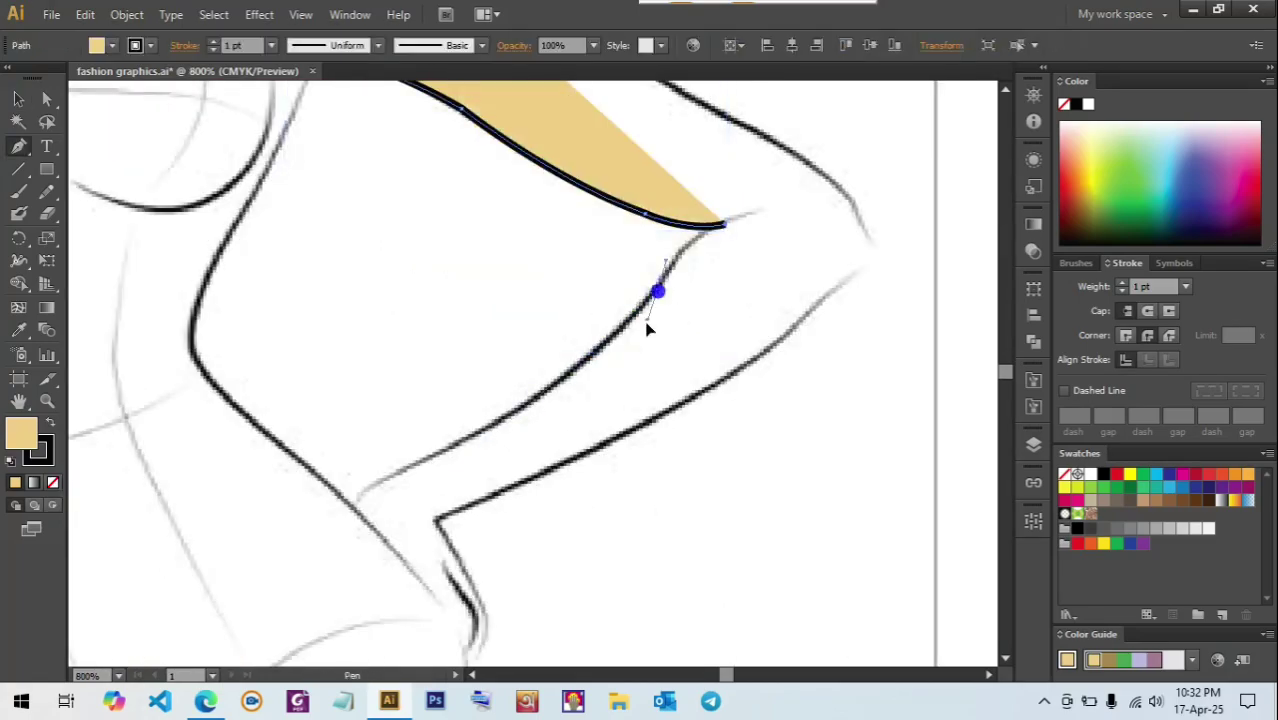
- Trace the inner edge of the forearm from the elbow crease to the wrist at the waist
{"action": "left_click_drag", "start_coordinate": [682, 254], "coordinate": [661, 293]}
{"action": "key", "text": "Return"}
{"action": "left_click", "coordinate": [642, 306]}
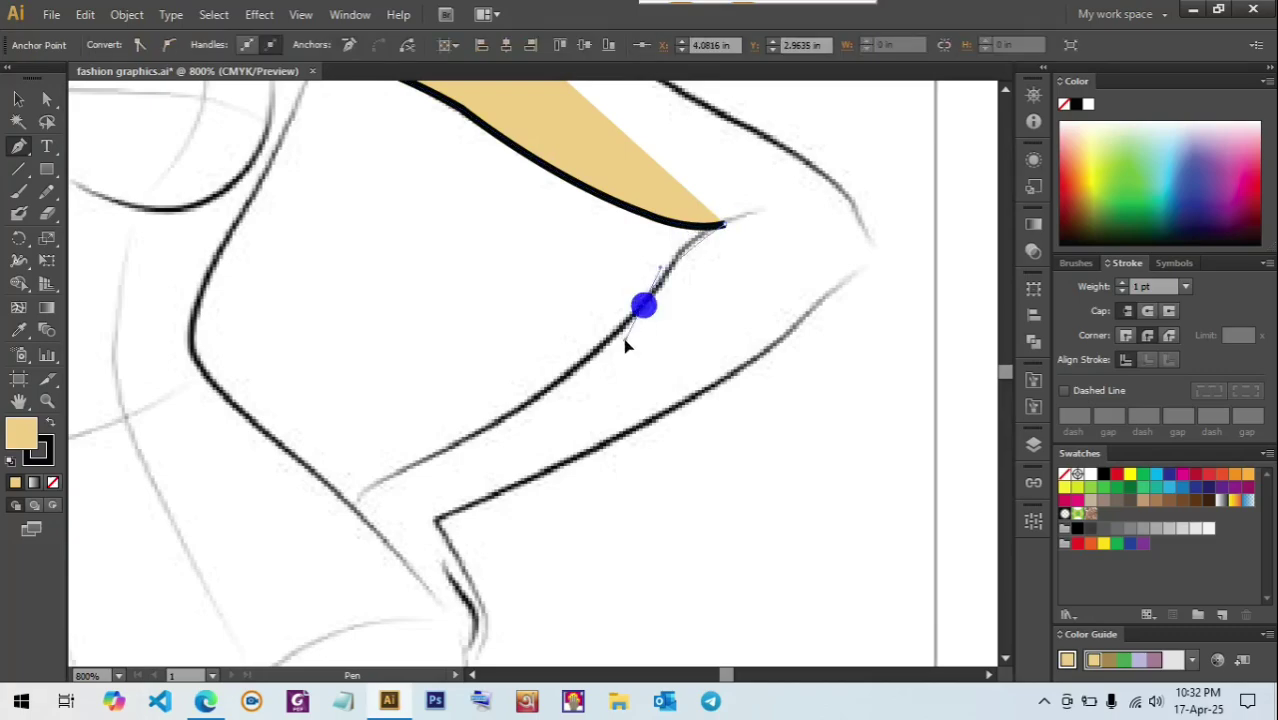
{"action": "left_click_drag", "start_coordinate": [504, 413], "coordinate": [443, 435]}
{"action": "left_click", "coordinate": [504, 413]}
{"action": "left_click", "coordinate": [383, 484]}
{"action": "left_click_drag", "start_coordinate": [359, 509], "coordinate": [346, 538]}
{"action": "key", "text": "ctrl+z"}
{"action": "left_click", "coordinate": [349, 517]}
- Trace the inner edge of the hand along the hip to the fingertips and remove the path's fill
{"action": "left_click_drag", "start_coordinate": [423, 578], "coordinate": [446, 397]}
{"action": "left_click_drag", "start_coordinate": [488, 482], "coordinate": [529, 530]}
{"action": "left_click", "coordinate": [53, 482]}
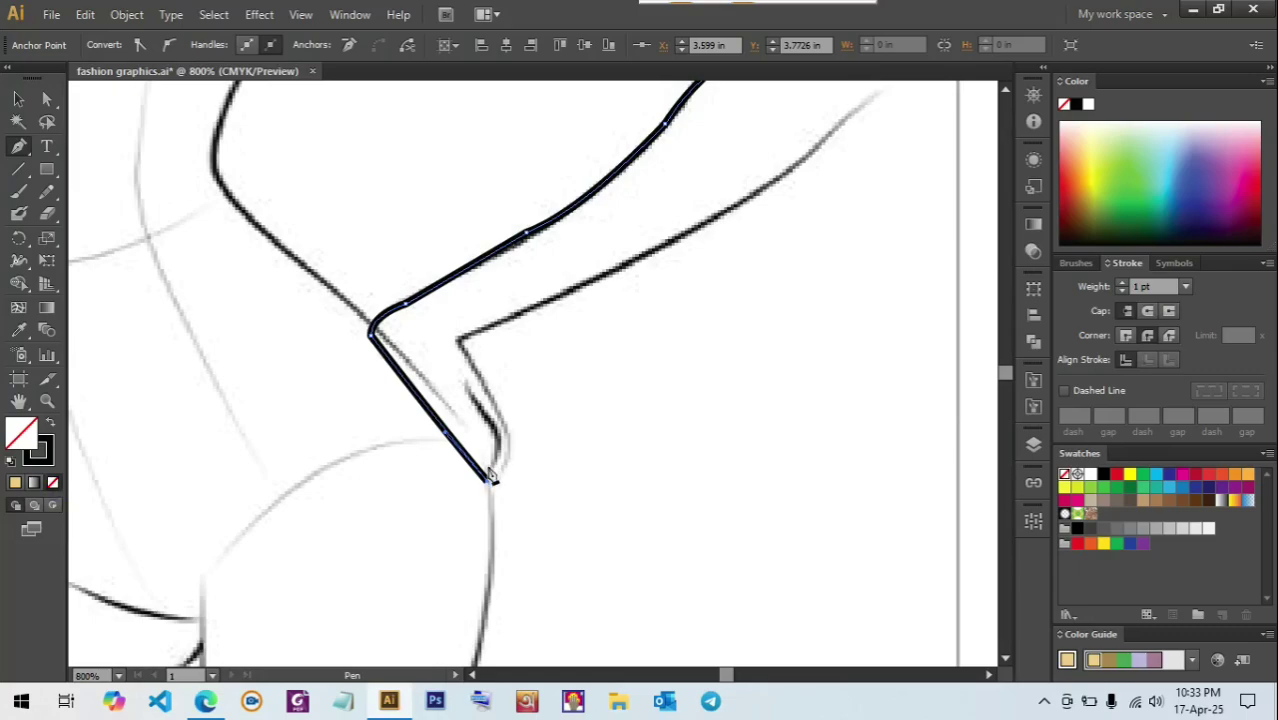
- Try to trace the outer edge of the hand up from the fingertips
{"action": "left_click", "coordinate": [439, 370]}
{"action": "left_click_drag", "start_coordinate": [472, 389], "coordinate": [484, 408]}
{"action": "left_click_drag", "start_coordinate": [494, 479], "coordinate": [505, 509]}
{"action": "key", "text": "ctrl+z"}
{"action": "key", "text": "ctrl+z"}
{"action": "key", "text": "ctrl+z"}
{"action": "key", "text": "ctrl+z"}
- Trace the outer edge of the hand up to the wrist corner and along the forearm's lower edge
{"action": "left_click", "coordinate": [510, 453]}
{"action": "left_click", "coordinate": [467, 354]}
{"action": "left_click_drag", "start_coordinate": [474, 331], "coordinate": [496, 331]}
{"action": "left_click", "coordinate": [475, 332]}
{"action": "left_click_drag", "start_coordinate": [696, 228], "coordinate": [562, 291]}
{"action": "left_click", "coordinate": [561, 289]}
- Continue the arm outline around the tip of the elbow
{"action": "left_click_drag", "start_coordinate": [725, 173], "coordinate": [602, 348]}
{"action": "left_click", "coordinate": [573, 356]}
{"action": "left_click", "coordinate": [617, 417]}
{"action": "left_click_drag", "start_coordinate": [565, 315], "coordinate": [535, 299]}
- Trace the top edge of the upper arm back to the shoulder, close the arm outline and deselect it
{"action": "left_click", "coordinate": [565, 315]}
{"action": "left_click_drag", "start_coordinate": [424, 225], "coordinate": [684, 468]}
{"action": "left_click", "coordinate": [603, 434]}
{"action": "left_click", "coordinate": [547, 398]}
{"action": "left_click_drag", "start_coordinate": [490, 347], "coordinate": [649, 449]}
{"action": "left_click", "coordinate": [490, 348]}
{"action": "left_click_drag", "start_coordinate": [645, 453], "coordinate": [565, 418]}
{"action": "left_click", "coordinate": [562, 422]}
{"action": "left_click", "coordinate": [47, 99]}
{"action": "left_click", "coordinate": [694, 370]}
- Fill the closed arm outline with the tan skin colour sampled from the head shape
{"action": "scroll", "coordinate": [694, 370], "scroll_direction": "down", "scroll_amount": 2}
{"action": "scroll", "coordinate": [694, 375], "scroll_direction": "down", "scroll_amount": 2}
{"action": "key", "text": "i"}
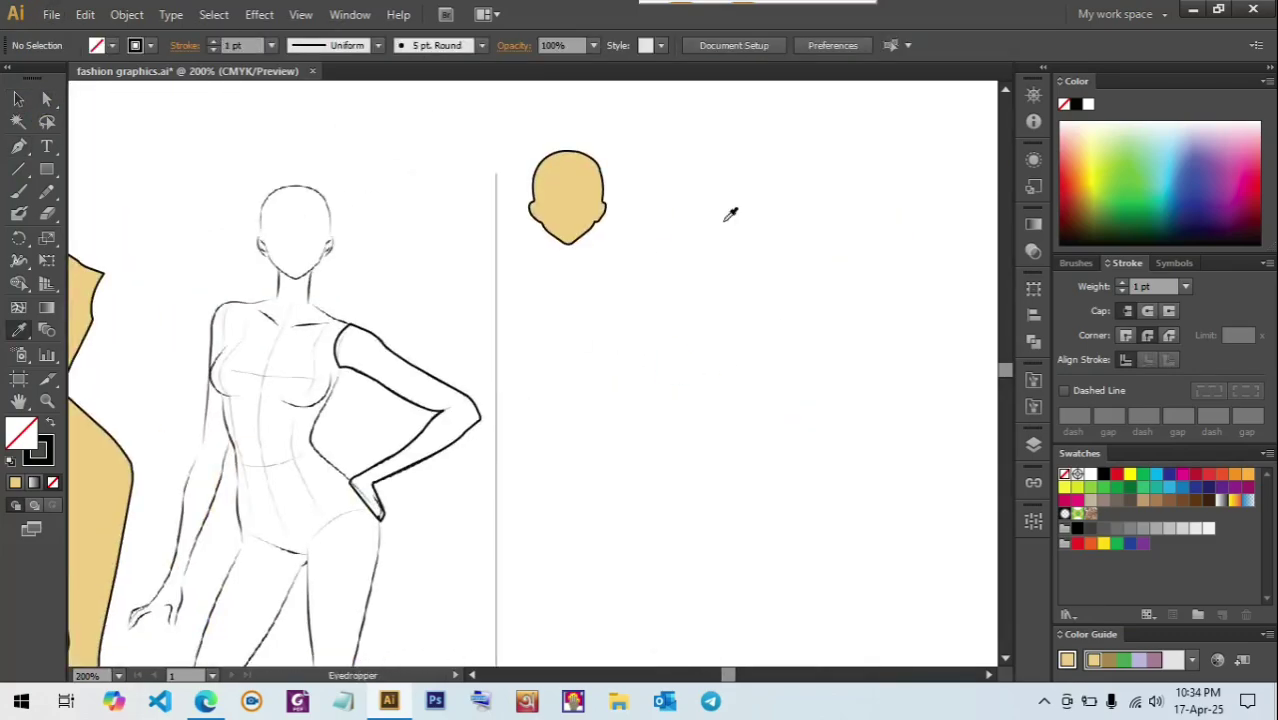
{"action": "left_click", "coordinate": [548, 198]}
{"action": "left_click", "coordinate": [372, 378]}
{"action": "key", "text": "i"}
{"action": "left_click", "coordinate": [560, 213]}
- Move the filled body back over the sketch and align its shoulder with the bent arm
{"action": "left_click", "coordinate": [20, 100]}
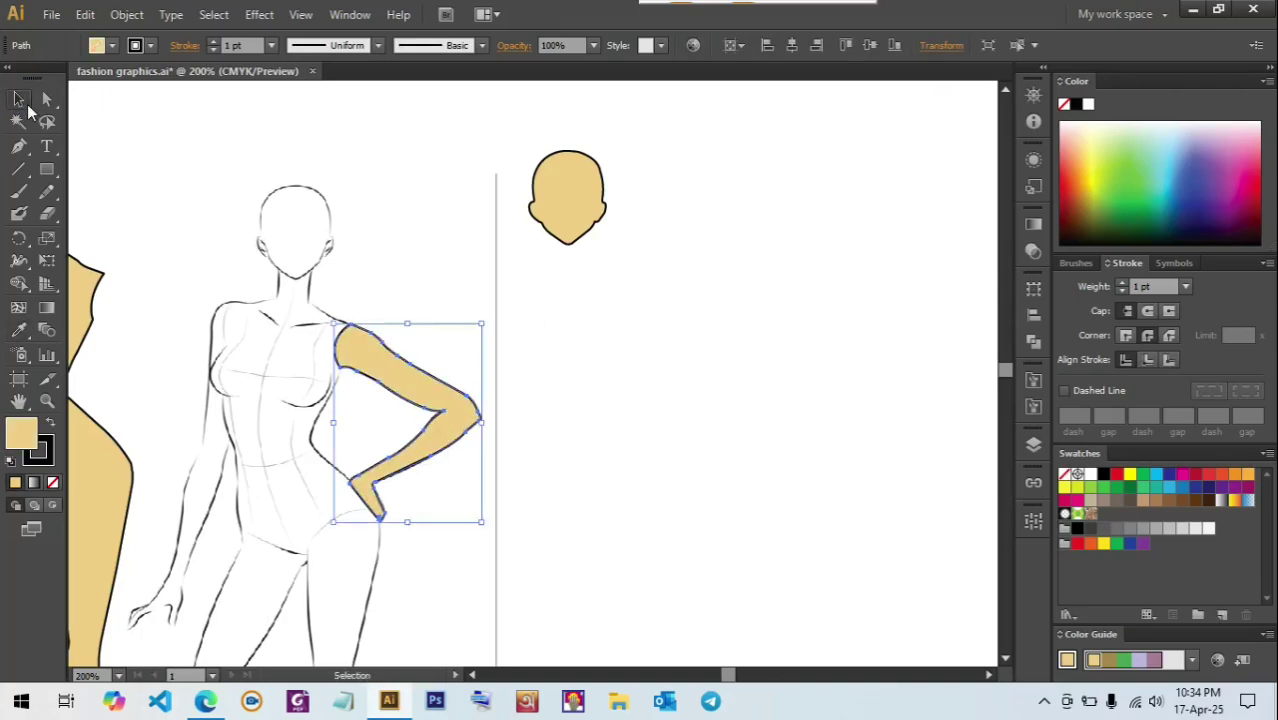
{"action": "left_click", "coordinate": [450, 458]}
{"action": "left_click_drag", "start_coordinate": [446, 440], "coordinate": [653, 352]}
{"action": "scroll", "coordinate": [654, 352], "scroll_direction": "down", "scroll_amount": 1}
{"action": "left_click_drag", "start_coordinate": [333, 304], "coordinate": [522, 344]}
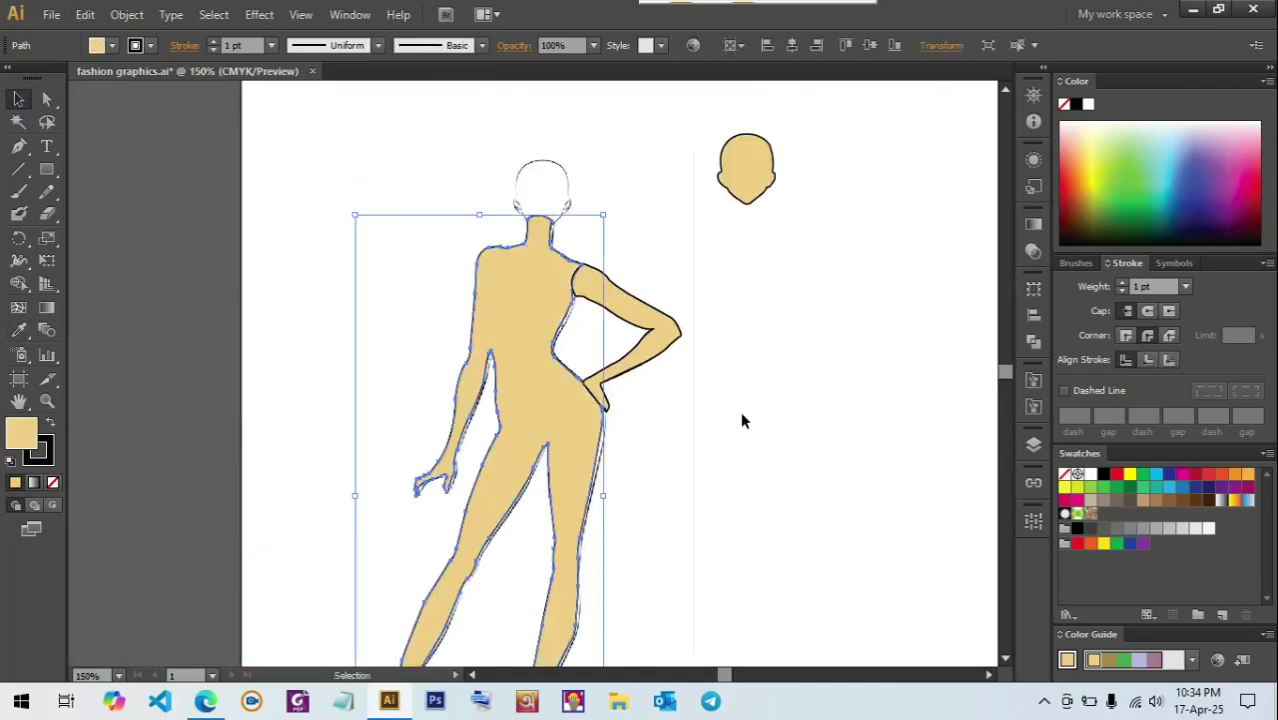
{"action": "left_click", "coordinate": [740, 411]}
{"action": "scroll", "coordinate": [552, 296], "scroll_direction": "up", "scroll_amount": 2}
{"action": "left_click_drag", "start_coordinate": [573, 292], "coordinate": [573, 294]}
{"action": "left_click", "coordinate": [592, 352]}
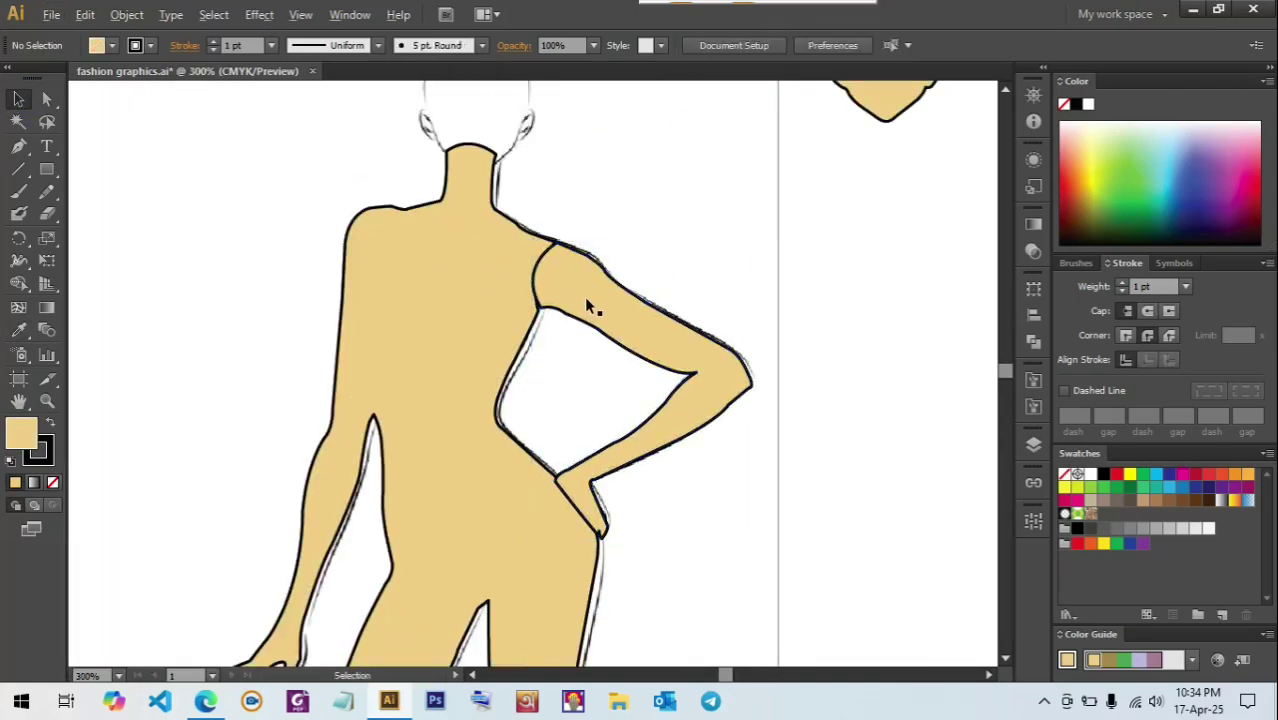
- Move the head shape onto the neck and arrange it in front of the body
{"action": "scroll", "coordinate": [584, 297], "scroll_direction": "down", "scroll_amount": 1}
{"action": "left_click_drag", "start_coordinate": [809, 157], "coordinate": [526, 203]}
{"action": "right_click", "coordinate": [514, 187]}
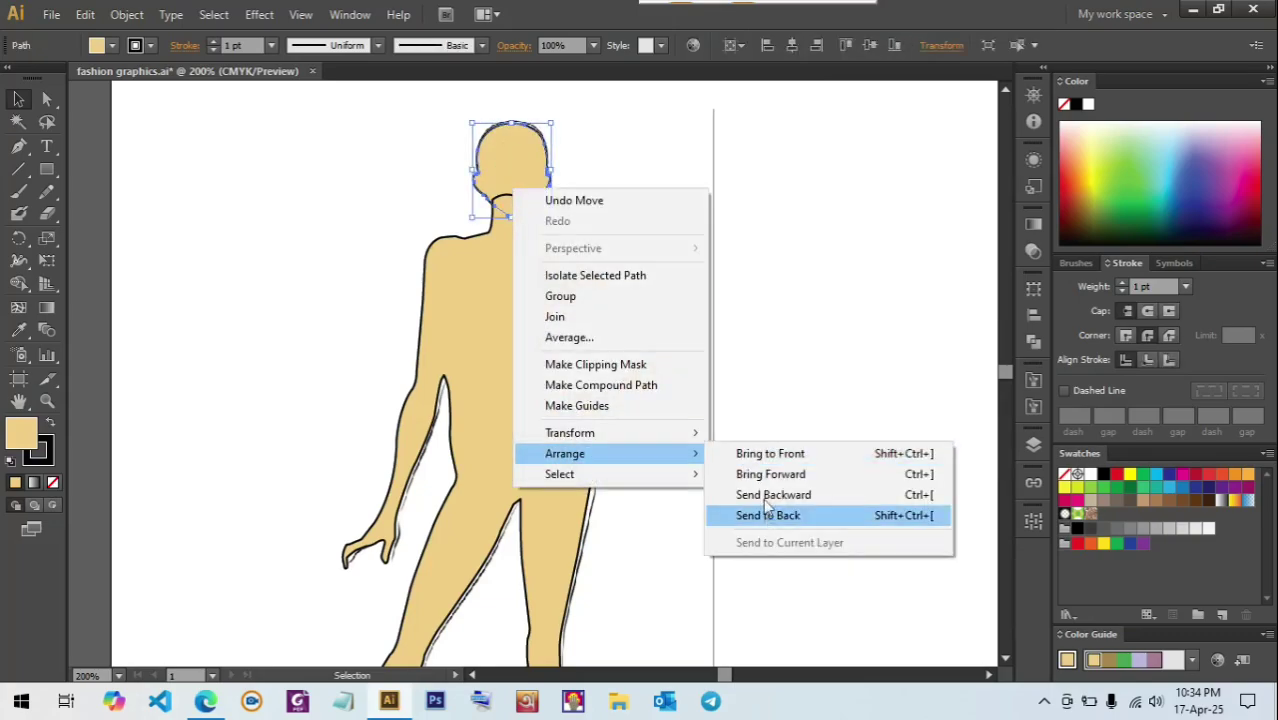
{"action": "left_click", "coordinate": [770, 514]}
- Select the head, body and arm together and move the whole figure beside the sketch
{"action": "scroll", "coordinate": [642, 397], "scroll_direction": "down", "scroll_amount": 2}
{"action": "left_click", "coordinate": [562, 408]}
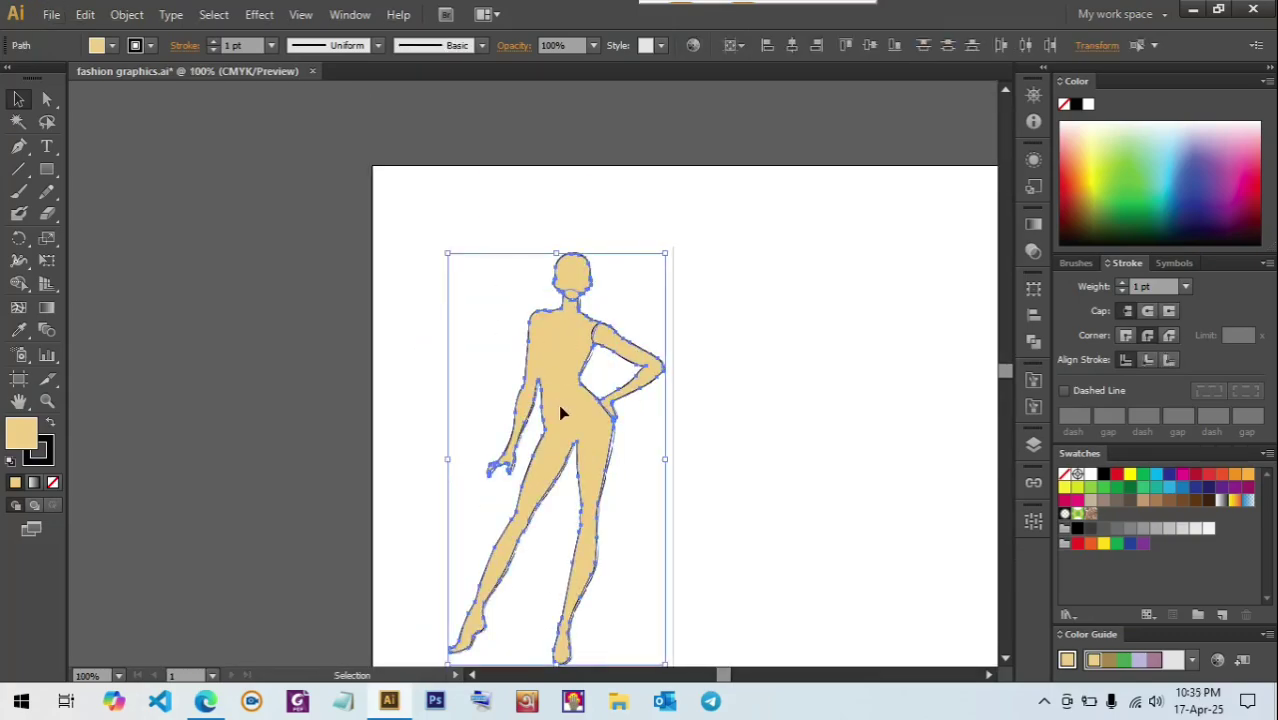
{"action": "mouse_move", "coordinate": [562, 408]}
{"action": "left_mouse_down"}
{"action": "mouse_move", "coordinate": [776, 422]}
{"action": "mouse_move", "coordinate": [557, 391]}
{"action": "left_mouse_up"}
{"action": "scroll", "coordinate": [725, 408], "scroll_direction": "down", "scroll_amount": 1}
{"action": "scroll", "coordinate": [456, 409], "scroll_direction": "up", "scroll_amount": 1}
{"action": "scroll", "coordinate": [456, 409], "scroll_direction": "down", "scroll_amount": 2}
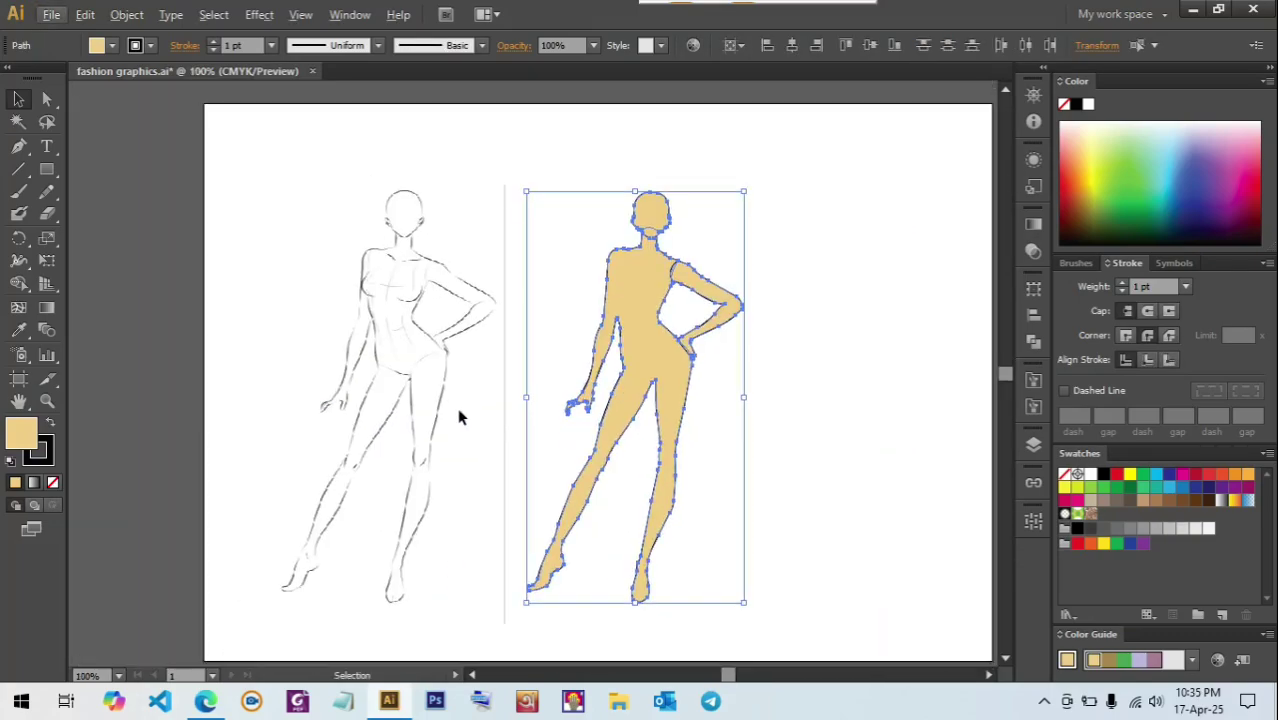
- Set the whole figure's outline to a soft light brown with a 32° hue and deselect it
{"action": "double_click", "coordinate": [46, 458]}
{"action": "left_click", "coordinate": [664, 447]}
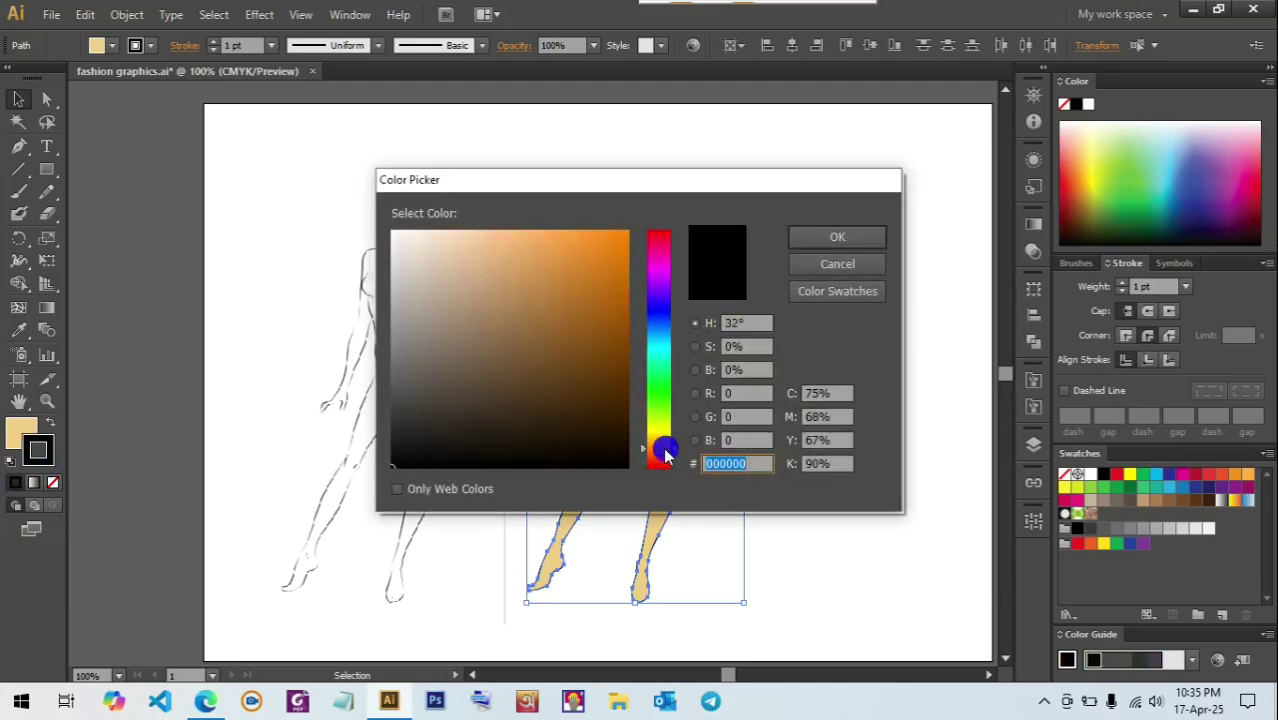
{"action": "left_click", "coordinate": [483, 293]}
{"action": "left_click", "coordinate": [477, 275]}
{"action": "left_click", "coordinate": [836, 237]}
{"action": "left_click", "coordinate": [794, 426]}
- Give the bent arm's outline a lighter brown tone than the body's outline
{"action": "scroll", "coordinate": [707, 267], "scroll_direction": "up", "scroll_amount": 6}
{"action": "left_click", "coordinate": [535, 266]}
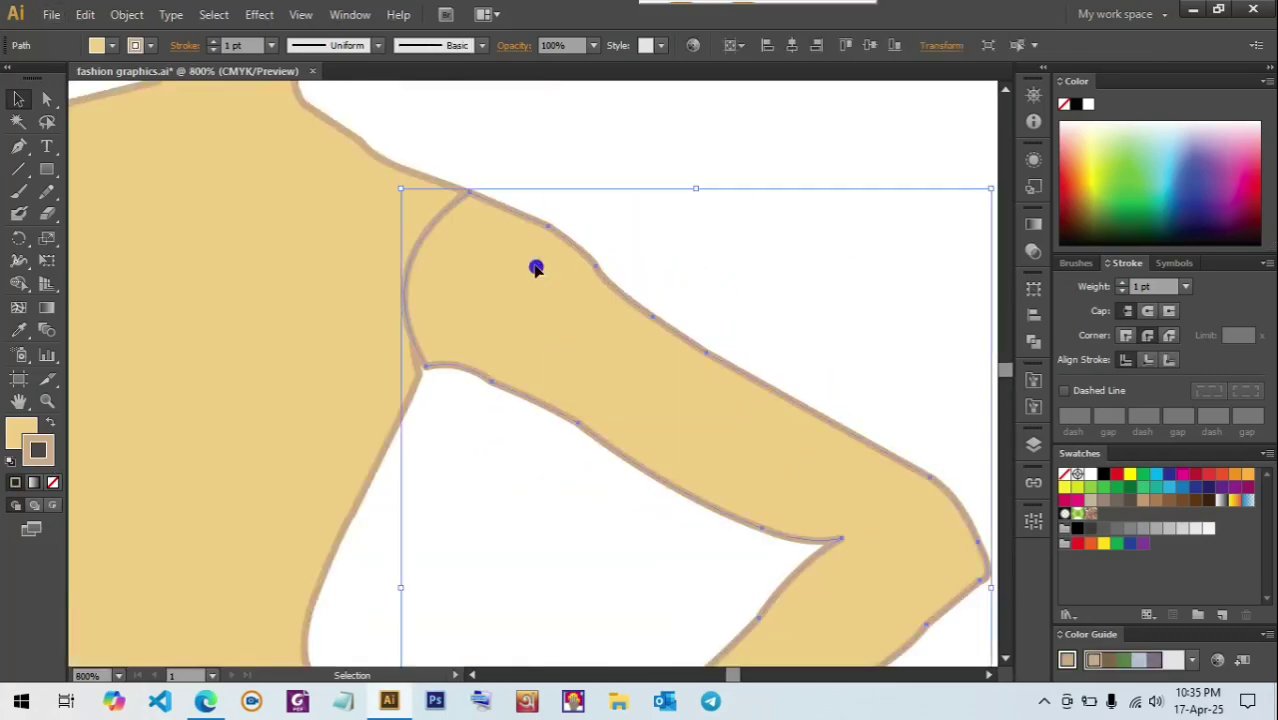
{"action": "double_click", "coordinate": [50, 455]}
{"action": "left_click", "coordinate": [479, 247]}
{"action": "left_click", "coordinate": [837, 237]}
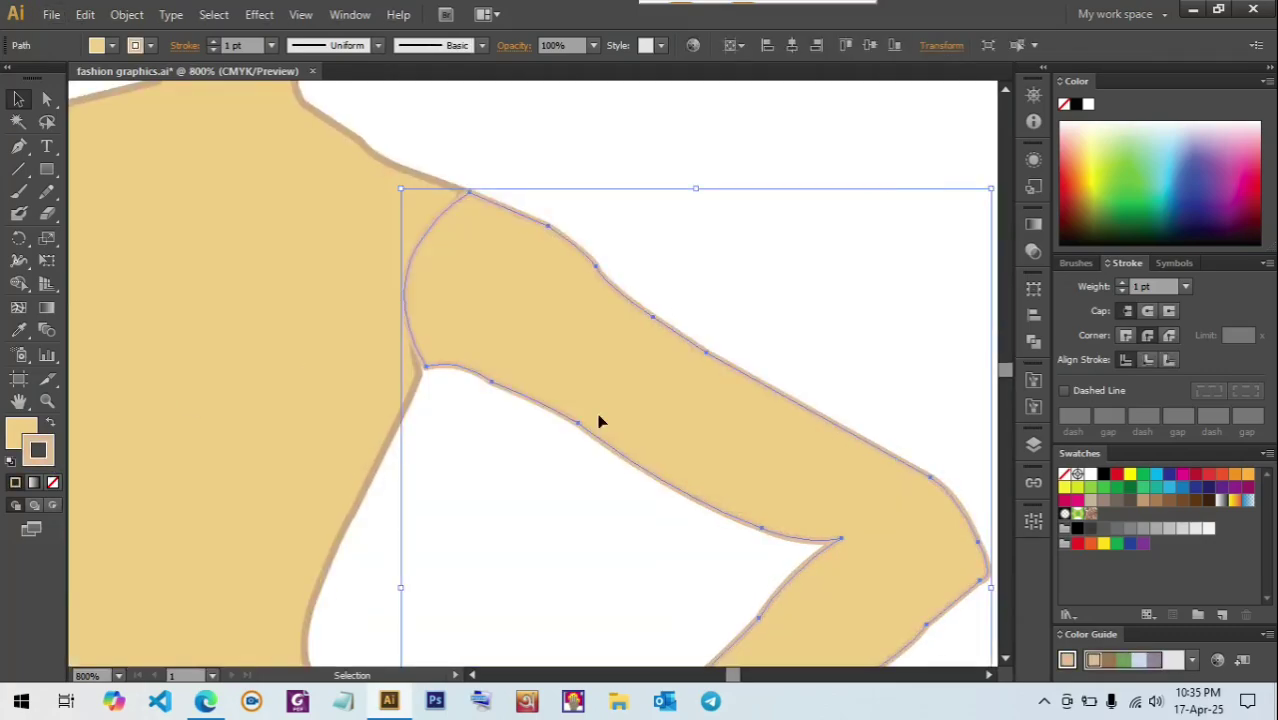
{"action": "left_click", "coordinate": [598, 417]}
- Adjust the anchor point at the armpit so the arm and body outlines meet cleanly
{"action": "scroll", "coordinate": [422, 388], "scroll_direction": "up", "scroll_amount": 2}
{"action": "key", "text": "a"}
{"action": "left_click_drag", "start_coordinate": [423, 337], "coordinate": [413, 354]}
{"action": "left_click", "coordinate": [460, 438]}
{"action": "scroll", "coordinate": [460, 440], "scroll_direction": "down", "scroll_amount": 6}
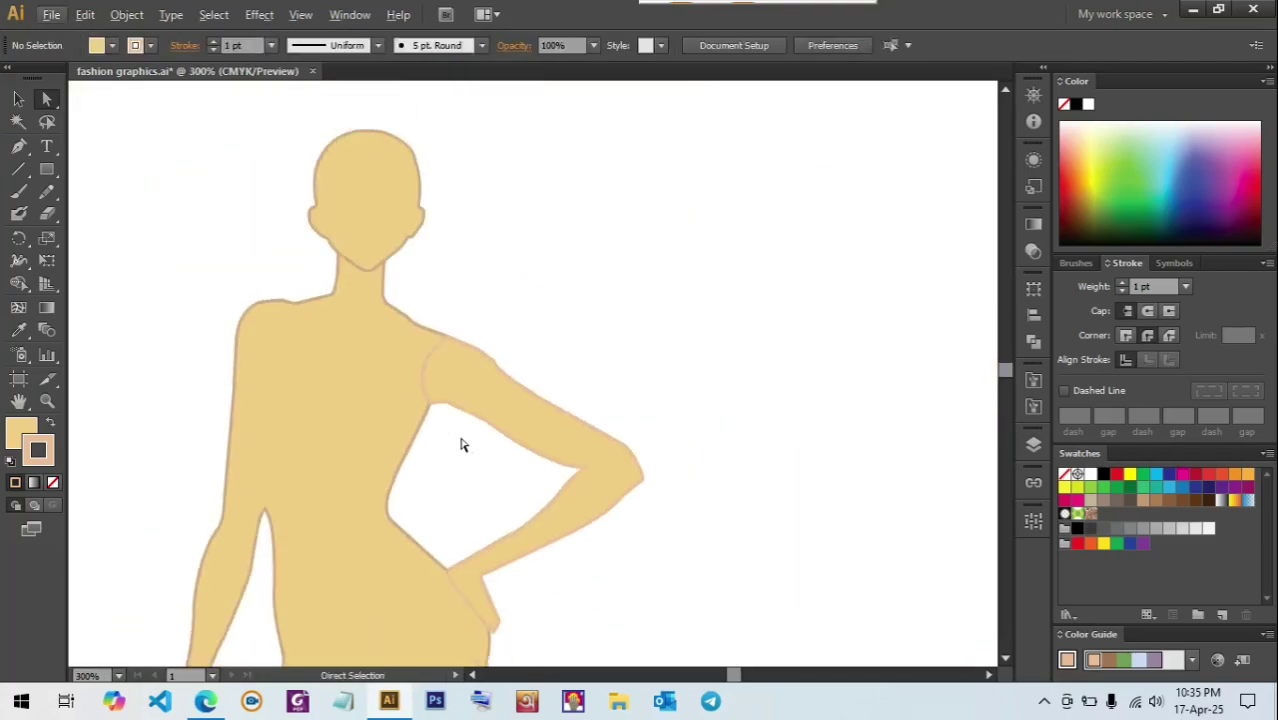
{"action": "left_click_drag", "start_coordinate": [438, 528], "coordinate": [610, 371]}
{"action": "key", "text": "v"}
{"action": "scroll", "coordinate": [444, 300], "scroll_direction": "down", "scroll_amount": 1}
{"action": "left_click_drag", "start_coordinate": [345, 230], "coordinate": [511, 229]}
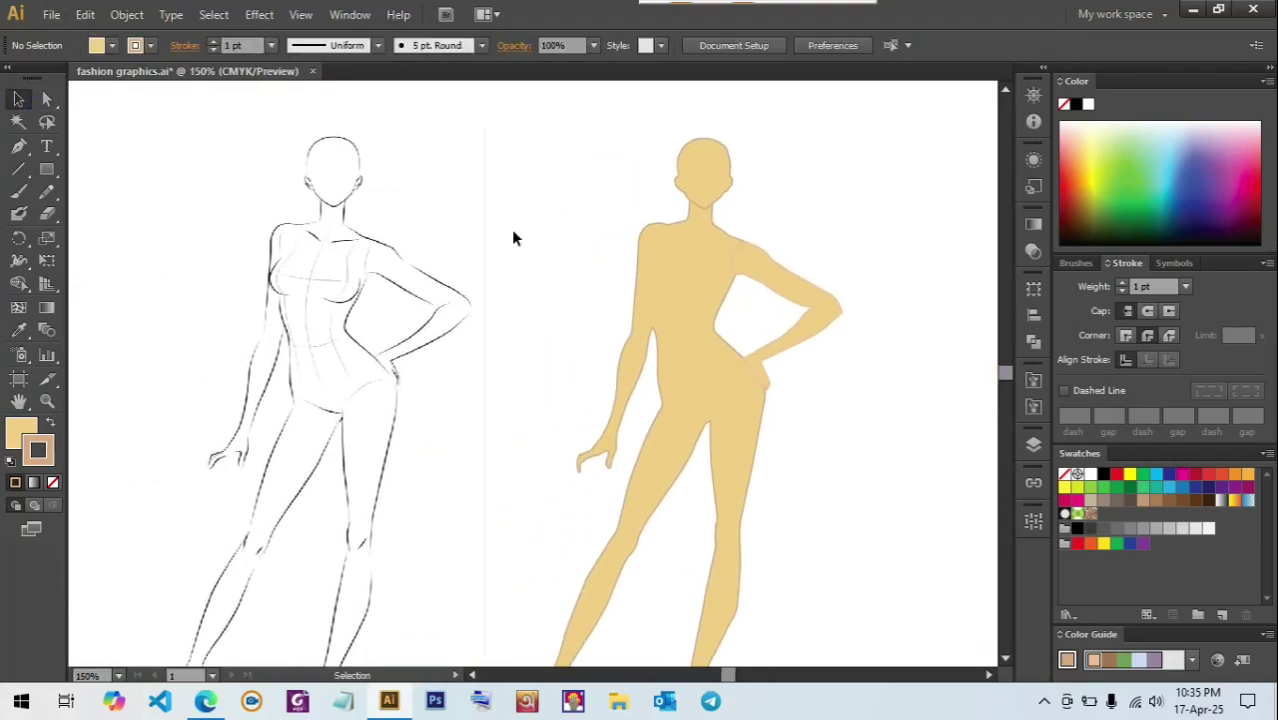